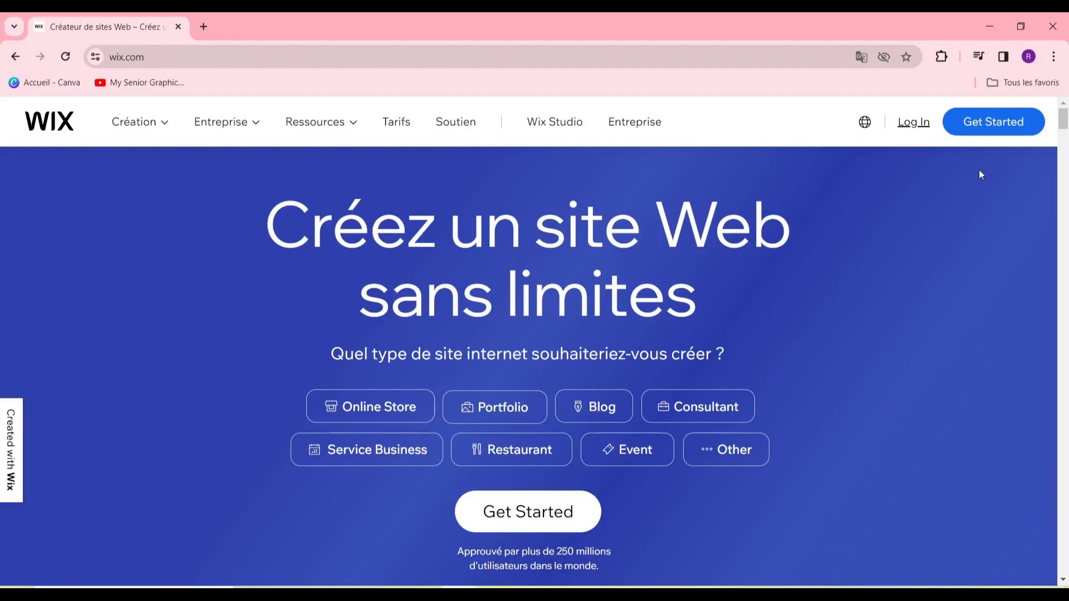
Step: Get started from the Wix home page to reach the account's site list, and dismiss the backup settings reminder
left_click(991, 120)
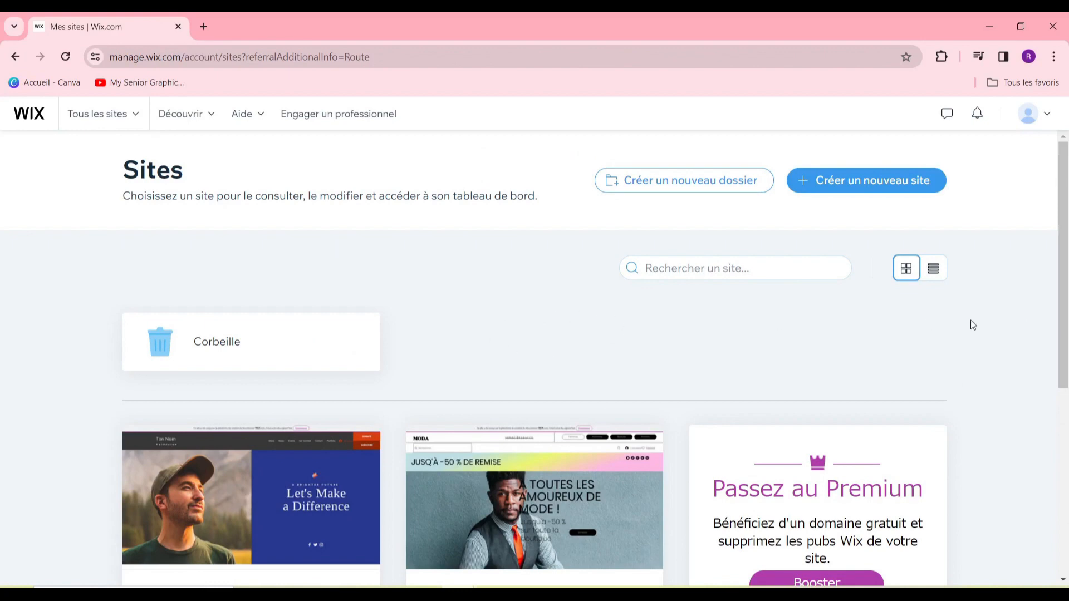
scroll(823, 332, "down", 5)
scroll(824, 332, "up", 5)
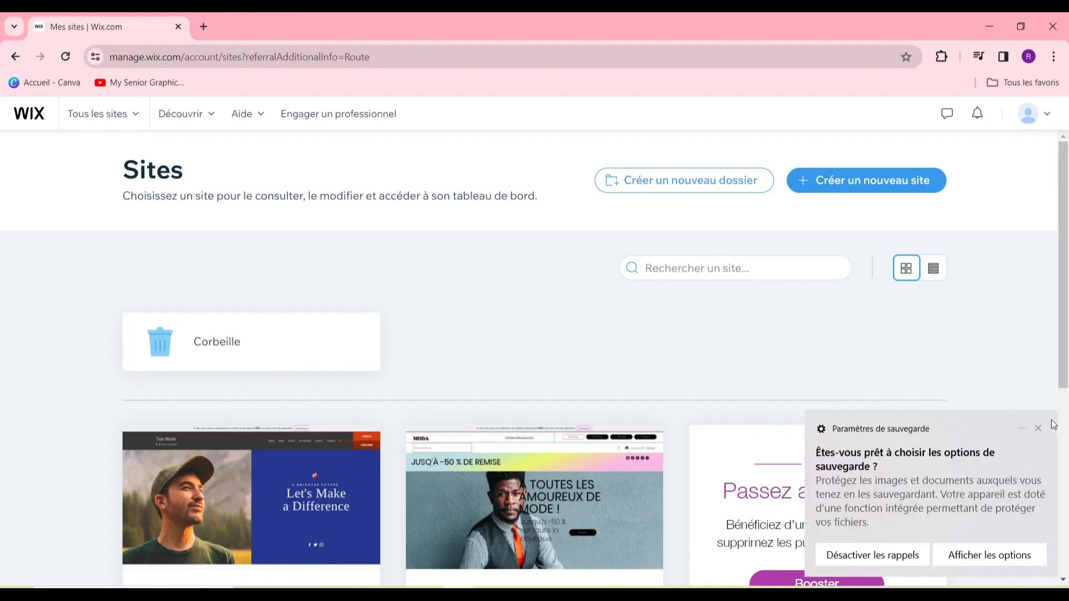
left_click(1043, 429)
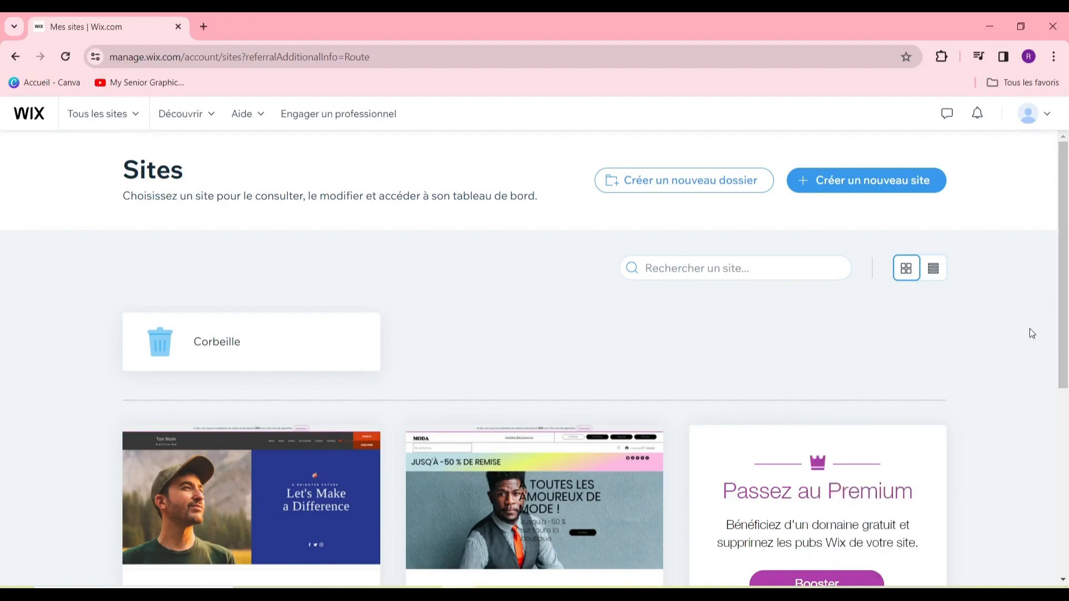
Step: Start creating a new site, dismiss the translation prompt and choose the setup without AI
left_click(863, 185)
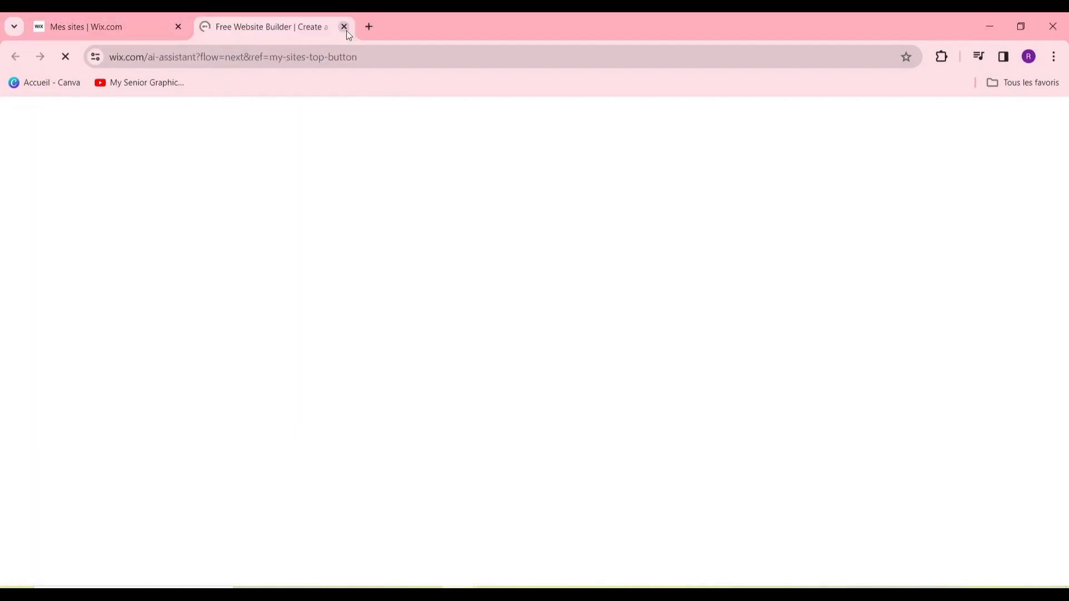
left_click(344, 27)
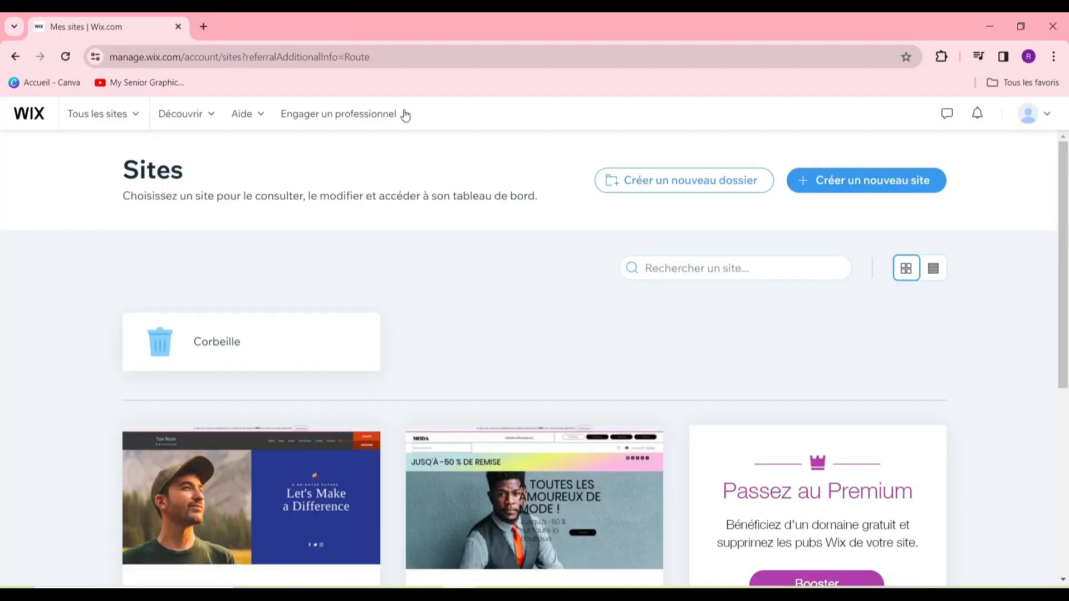
left_click(892, 189)
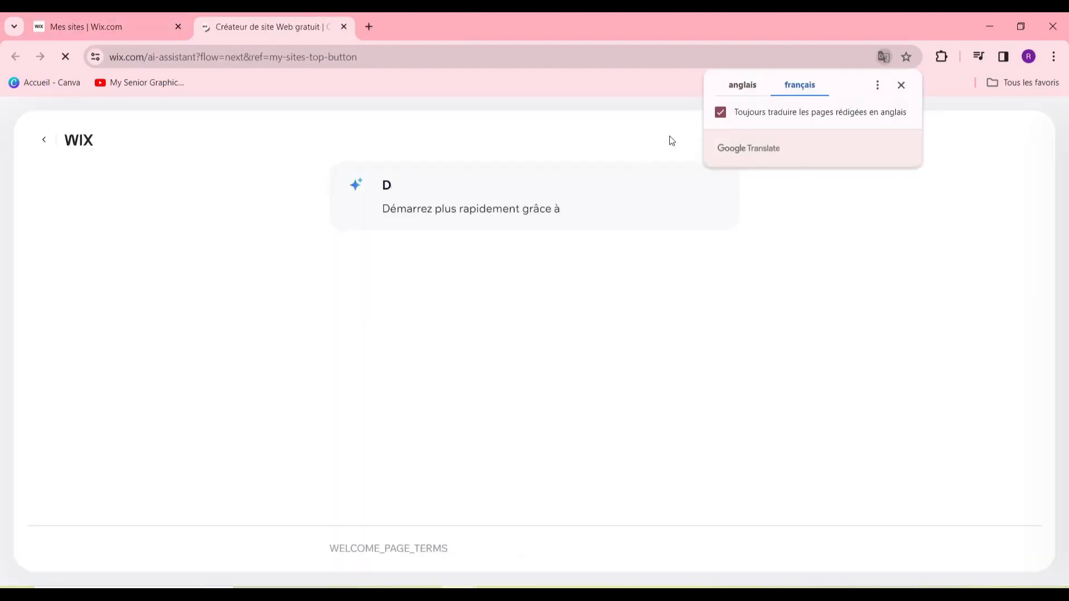
left_click(901, 86)
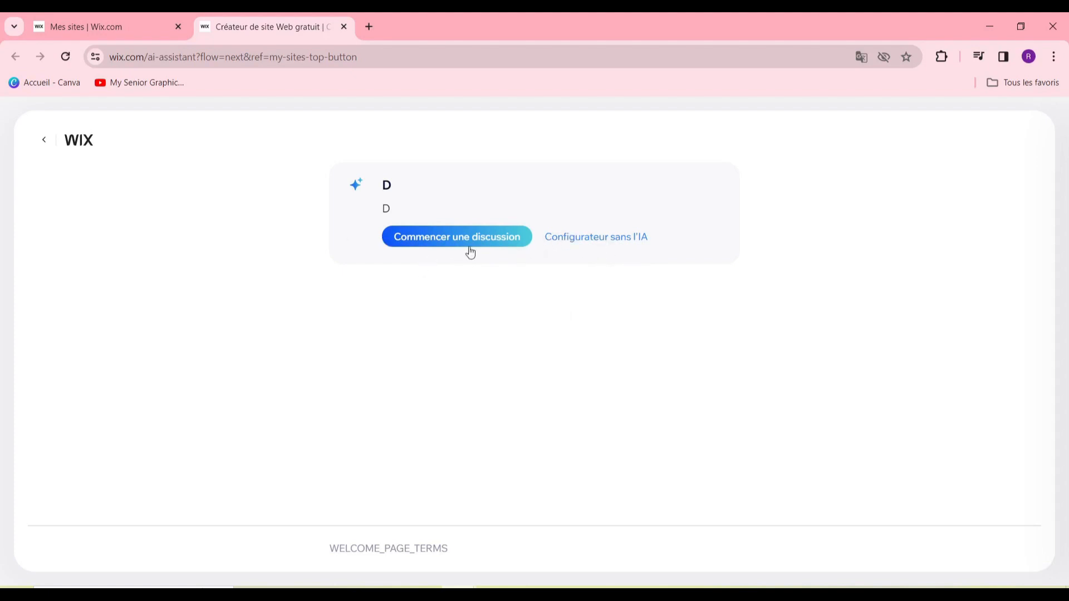
left_click(596, 246)
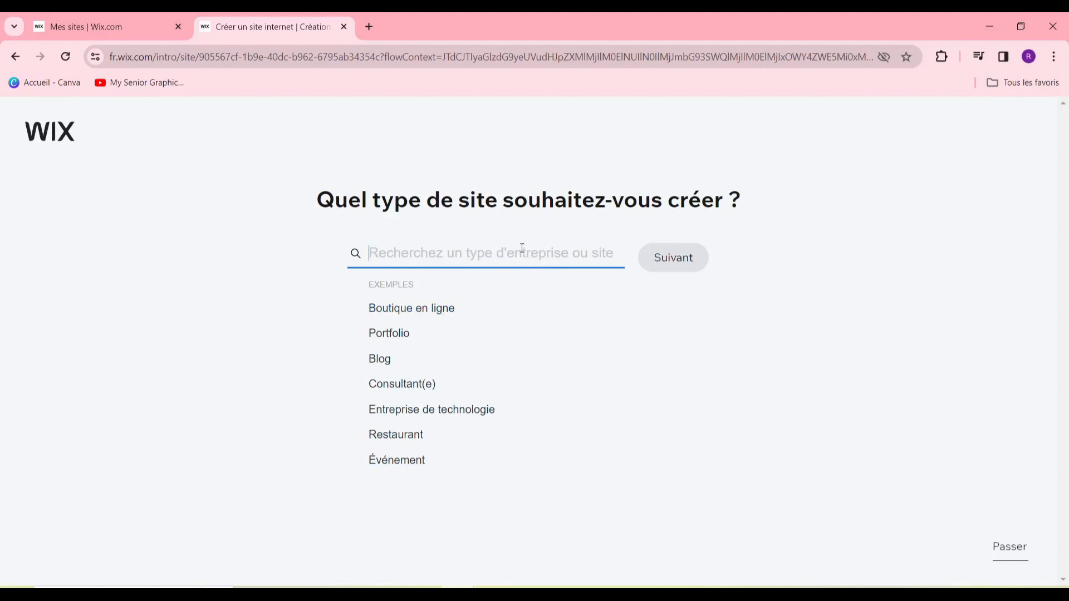
Step: Set the site type to "Blog culinaire" and continue to the site name question
type("culinaire")
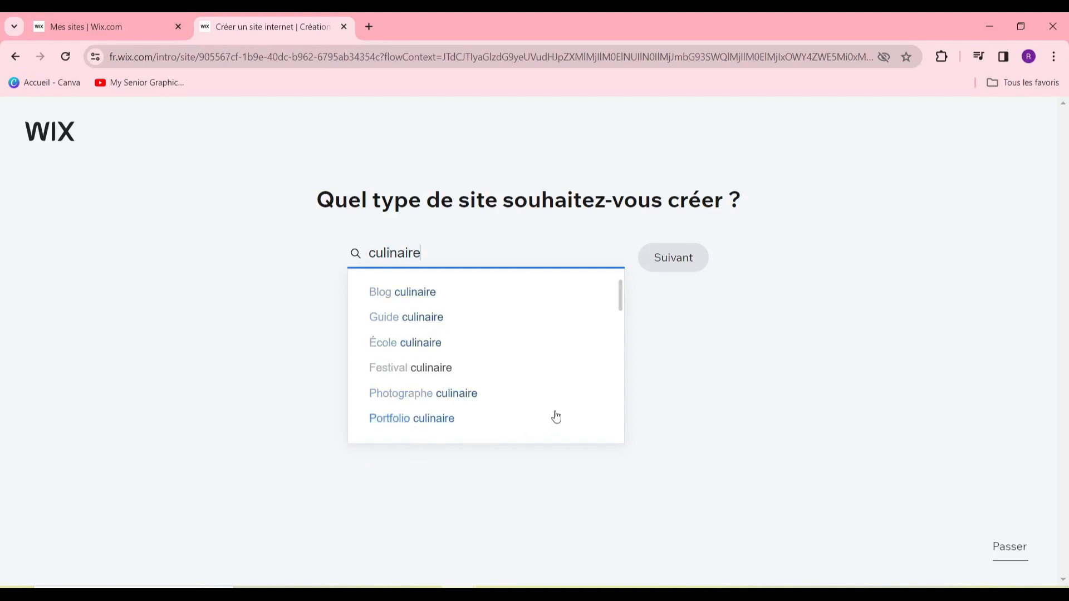
left_click(408, 299)
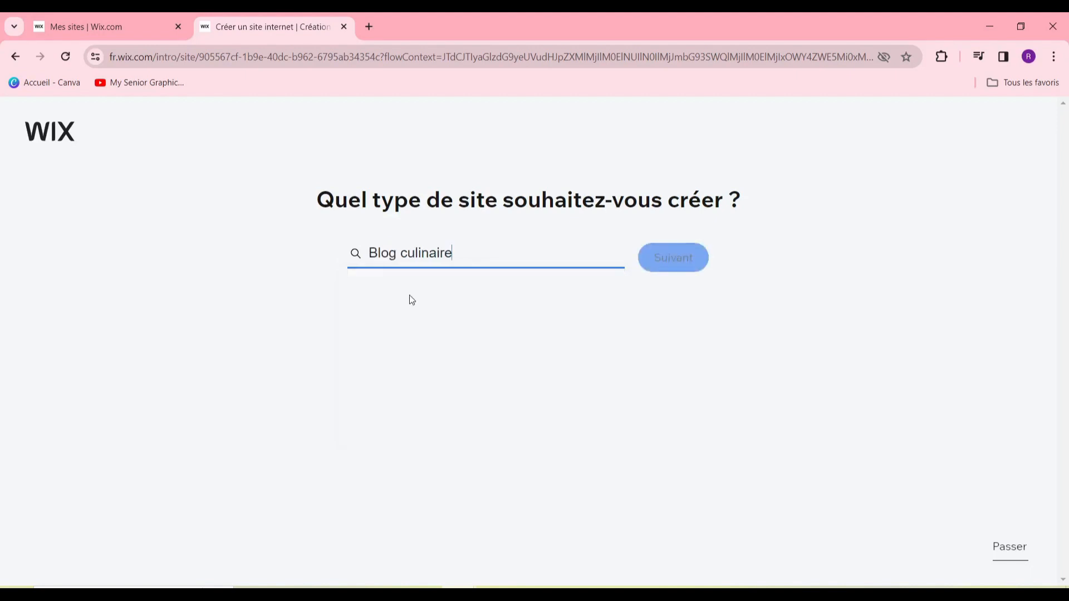
left_click(682, 270)
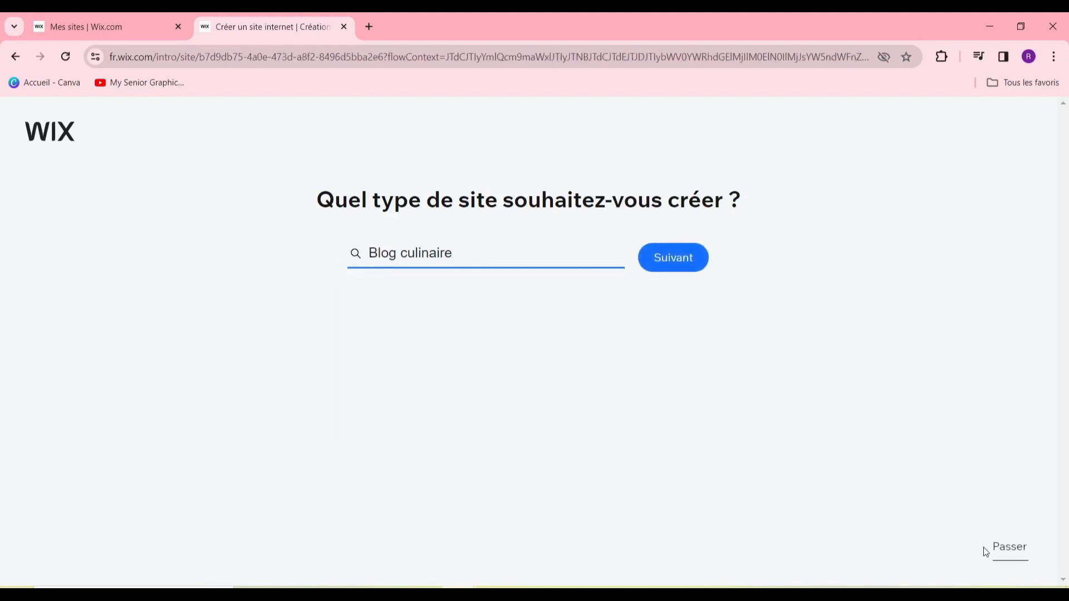
left_click(1005, 565)
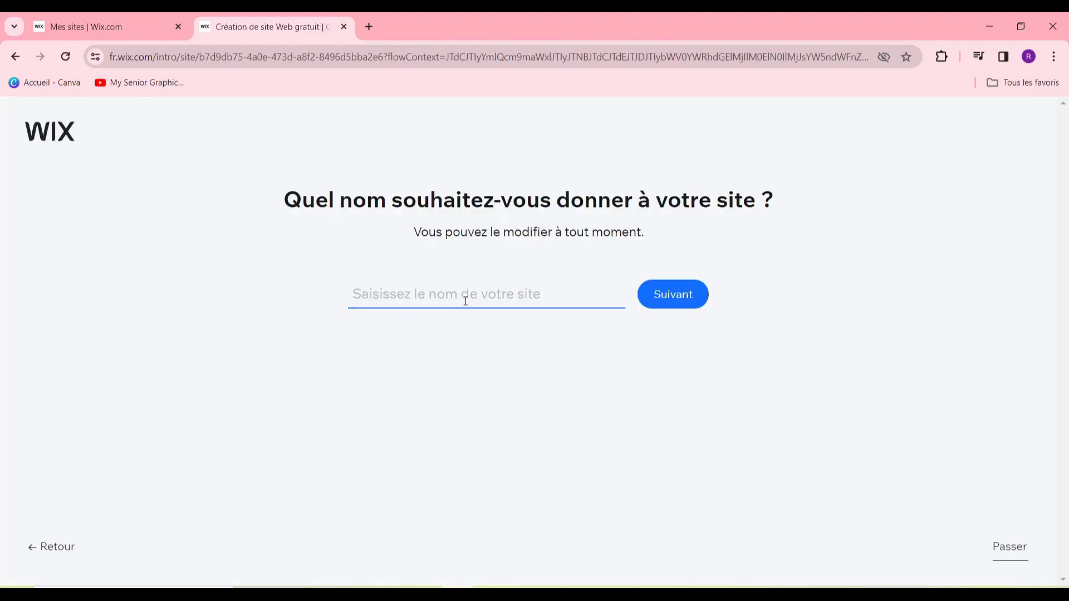
Step: Name the site "rndstores" and continue to the feature recommendations
type("rnds")
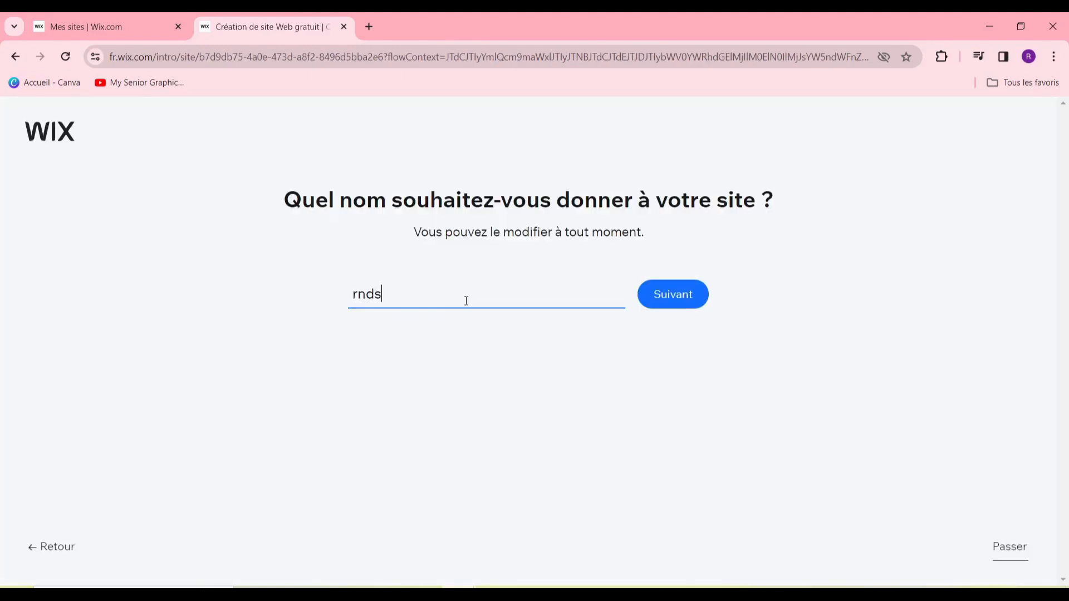
type("tores")
left_click(677, 301)
Step: Skip the recommended site features and choose to start the design from a template
scroll(602, 383, "up", 3)
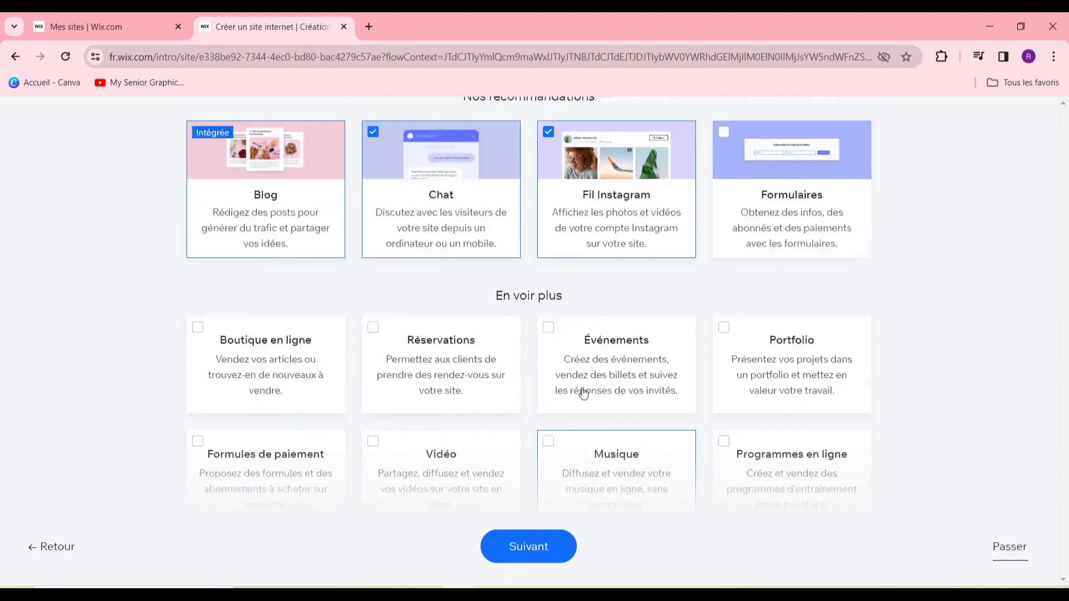
scroll(604, 383, "down", 4)
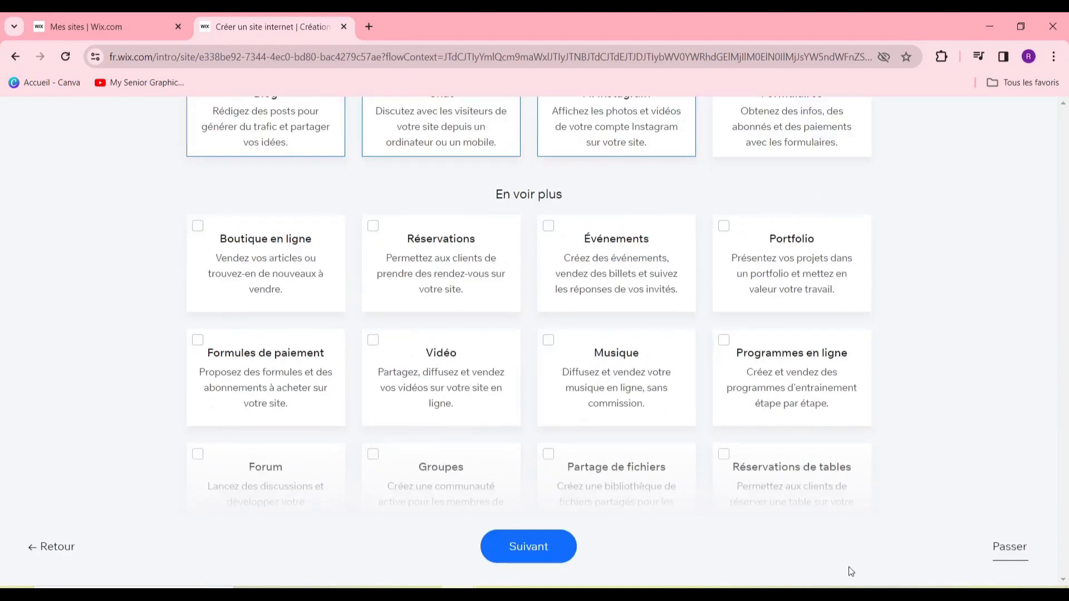
left_click(1009, 548)
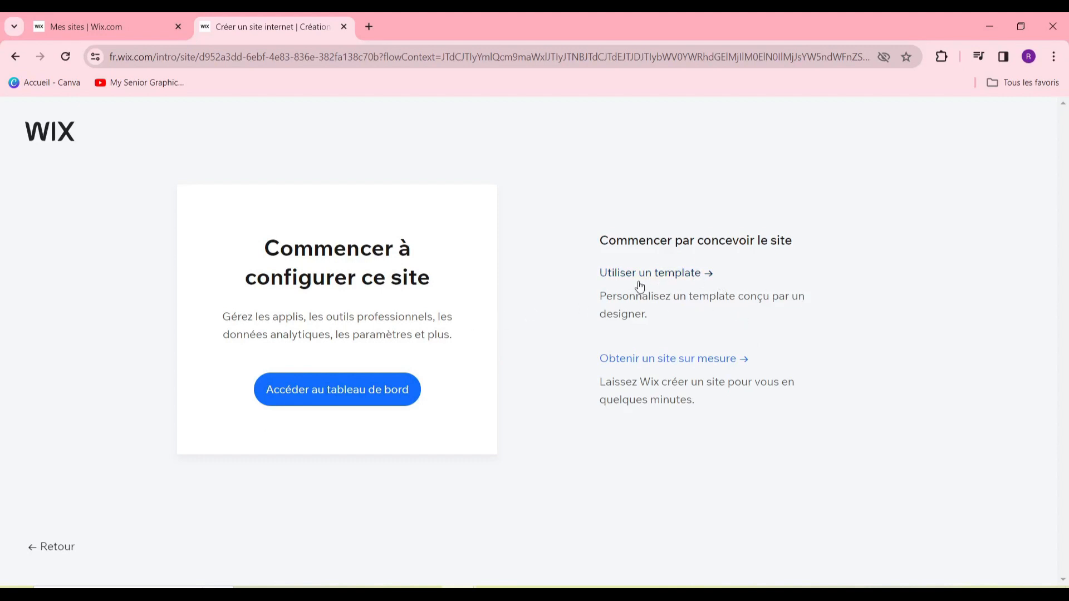
left_click(676, 274)
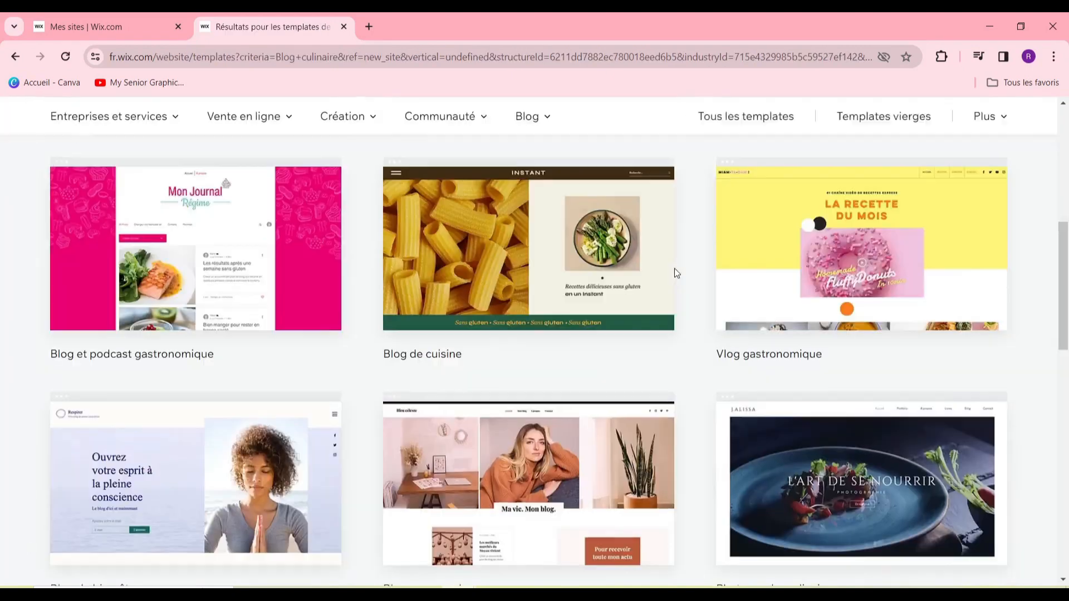
Step: Examine the first page of "Blog culinaire" templates for a suitable design
scroll(674, 277, "up", 2)
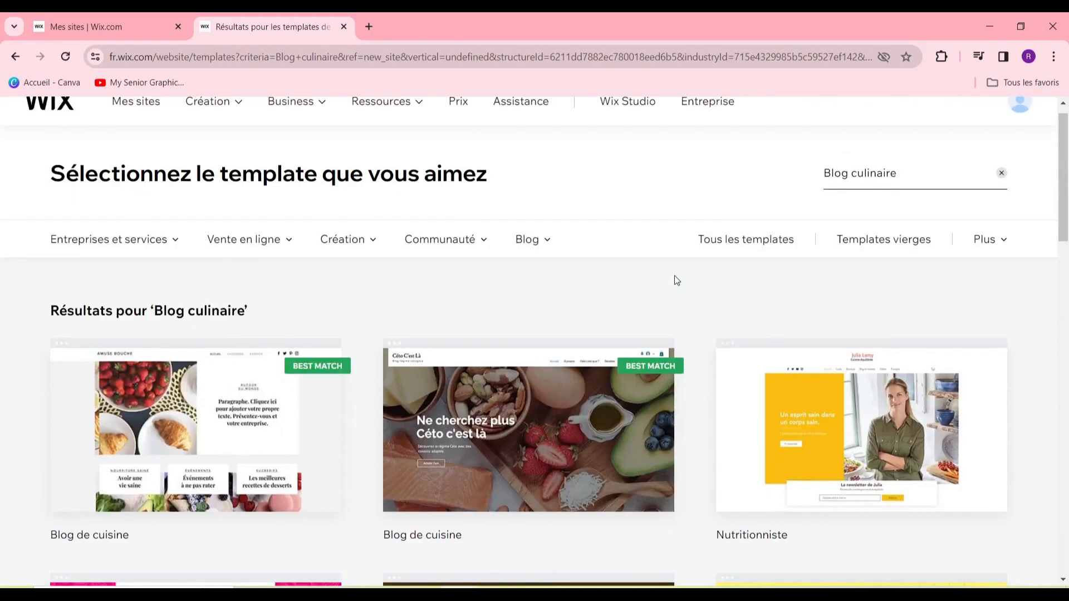
scroll(673, 276, "down", 1)
scroll(588, 238, "down", 3)
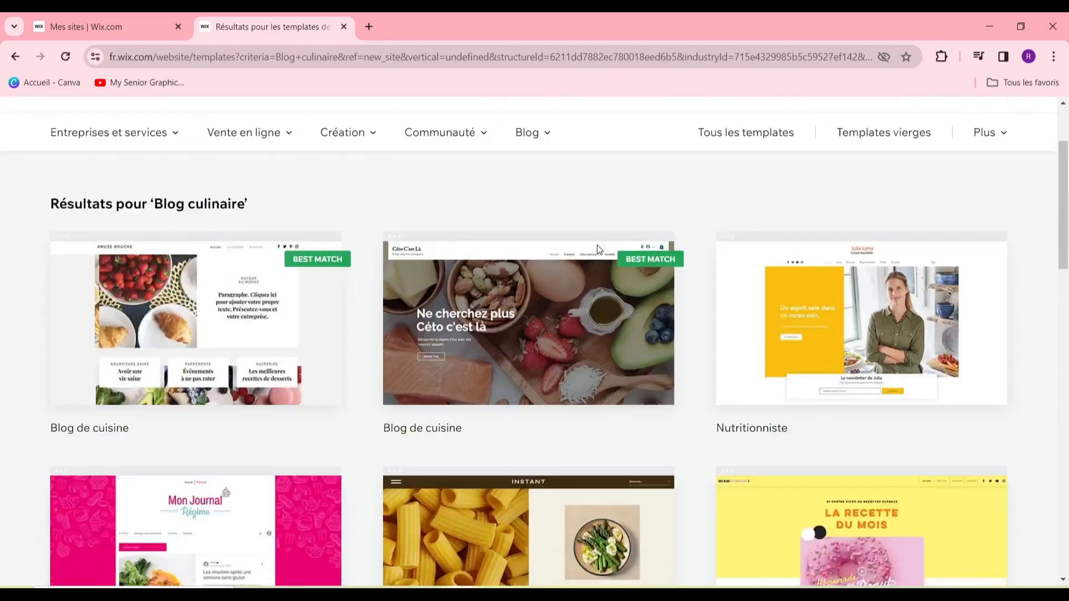
scroll(691, 336, "down", 4)
scroll(689, 340, "down", 5)
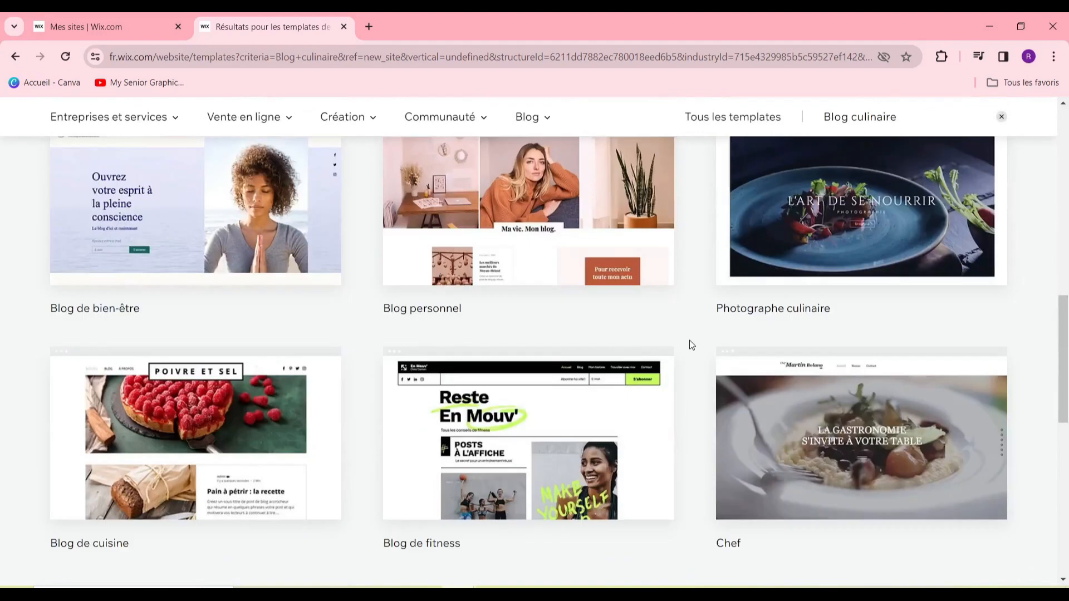
scroll(736, 302, "up", 13)
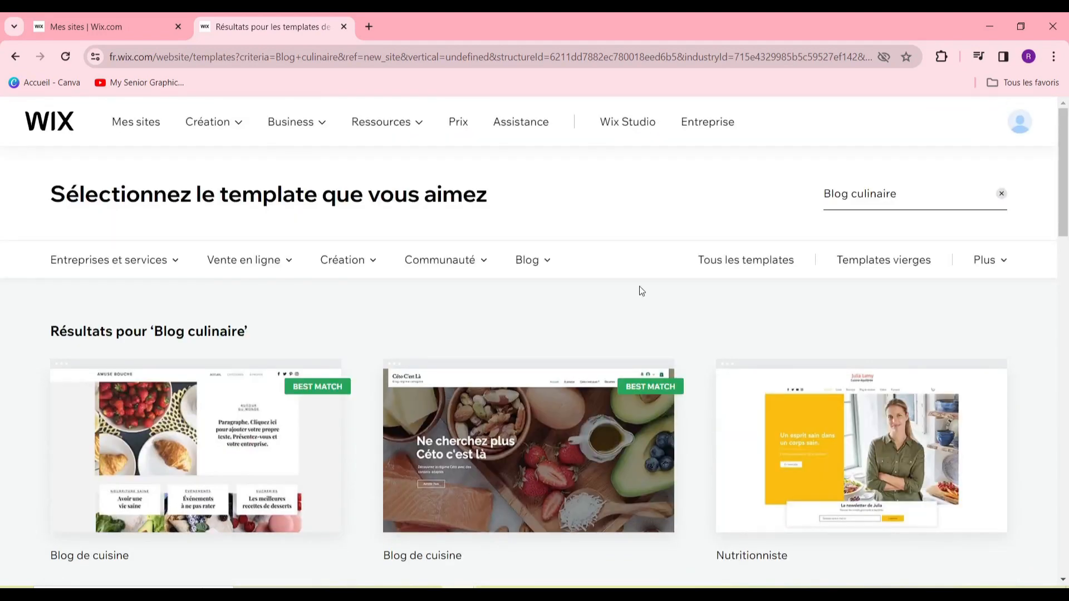
scroll(670, 298, "down", 10)
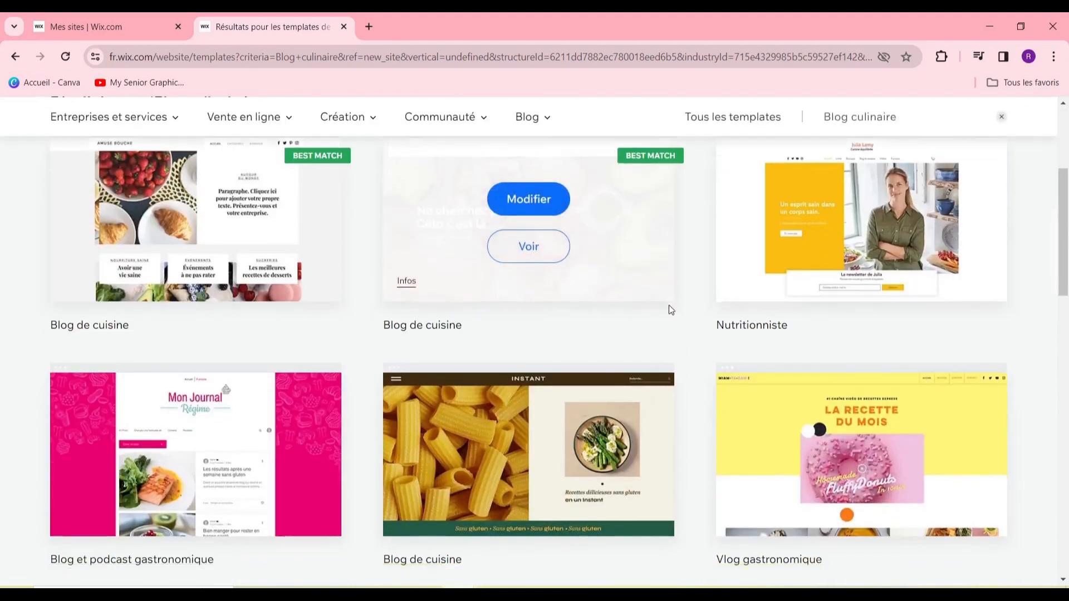
scroll(319, 297, "down", 3)
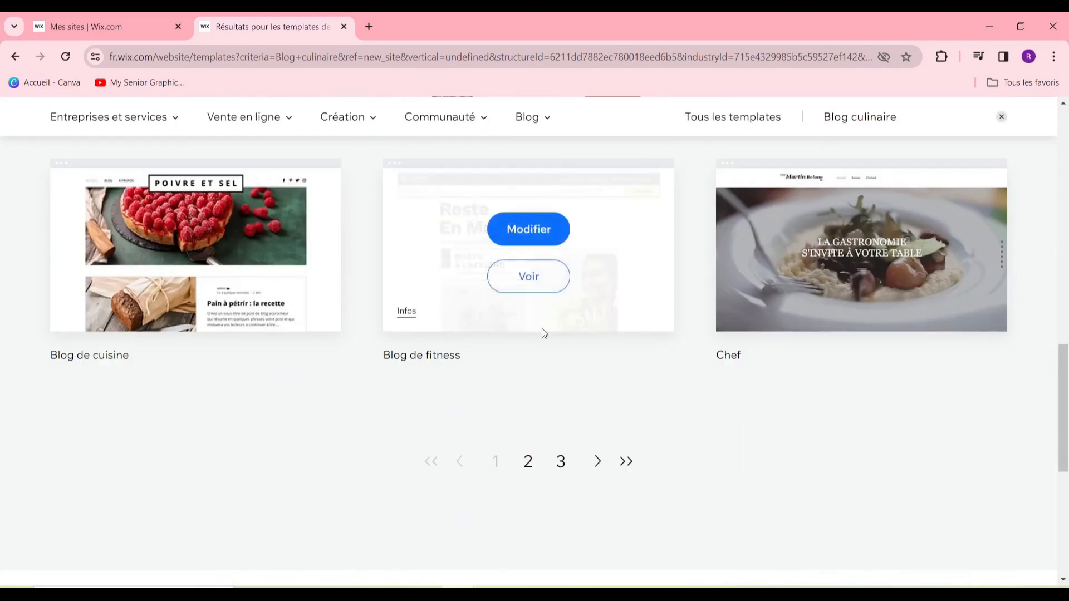
Step: Open page 2 of the "Blog culinaire" templates and look through its designs
left_click(529, 463)
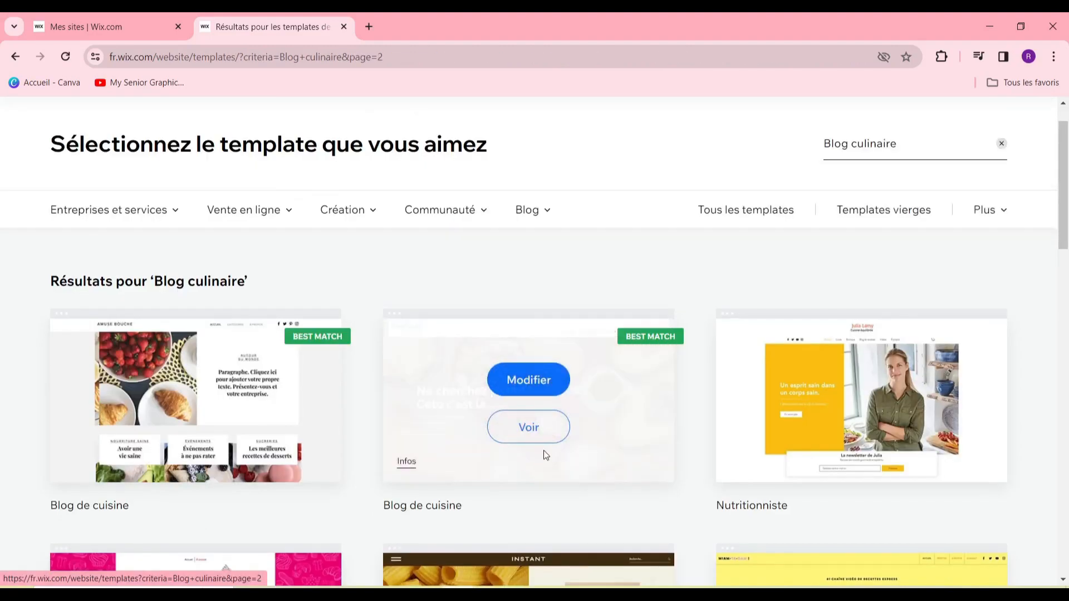
scroll(596, 399, "down", 6)
scroll(598, 401, "up", 6)
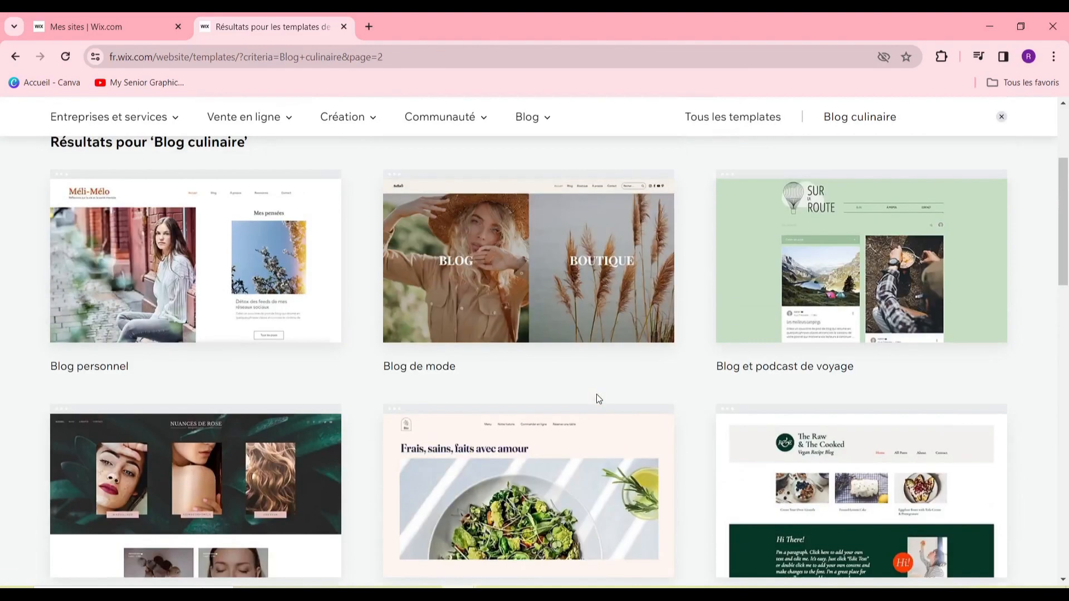
scroll(597, 395, "down", 3)
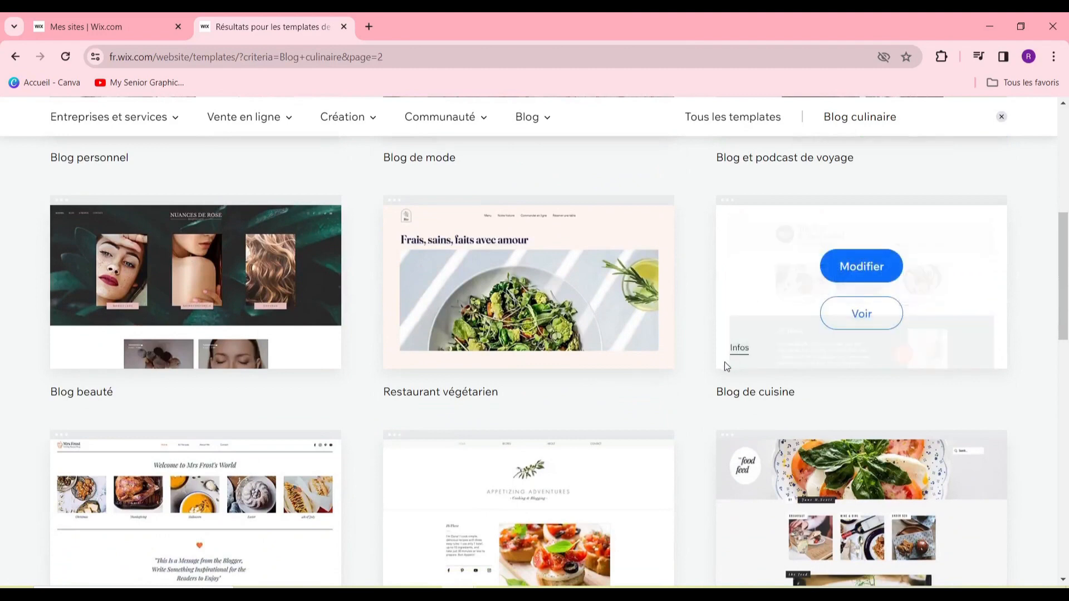
scroll(703, 392, "down", 3)
scroll(693, 388, "down", 5)
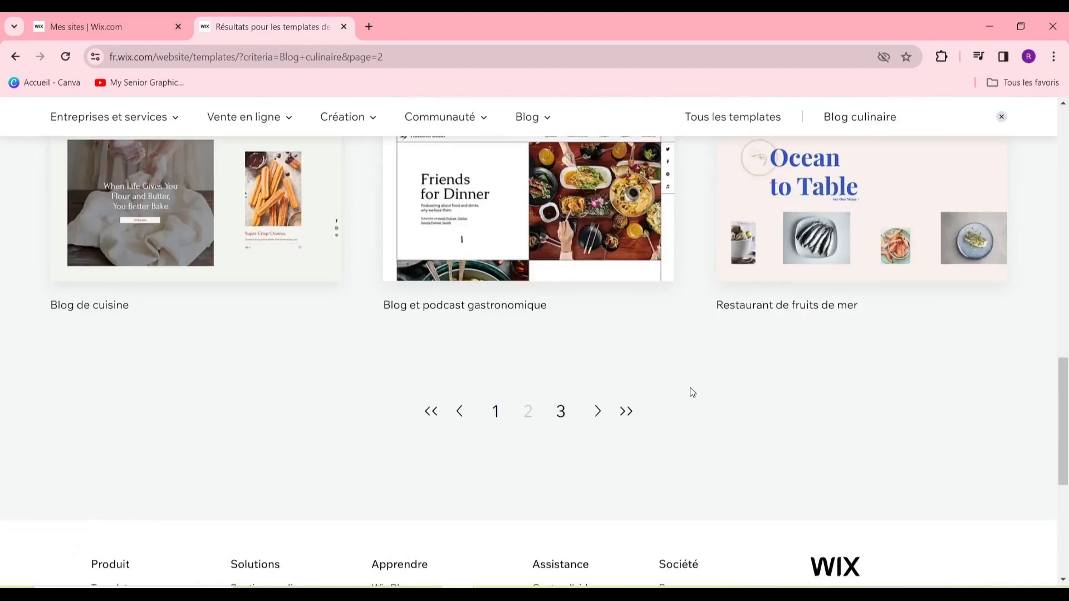
scroll(689, 387, "up", 3)
scroll(689, 388, "down", 3)
scroll(573, 262, "up", 2)
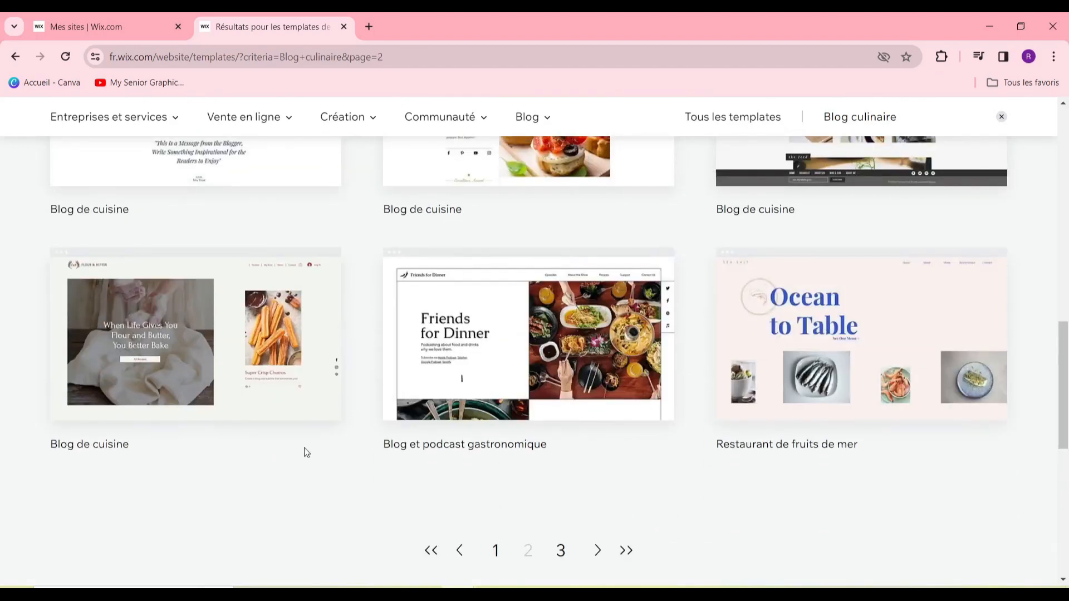
Step: Preview the "Blog et podcast gastronomique" template and examine its page sections from header to contact form
mouse_move(581, 358)
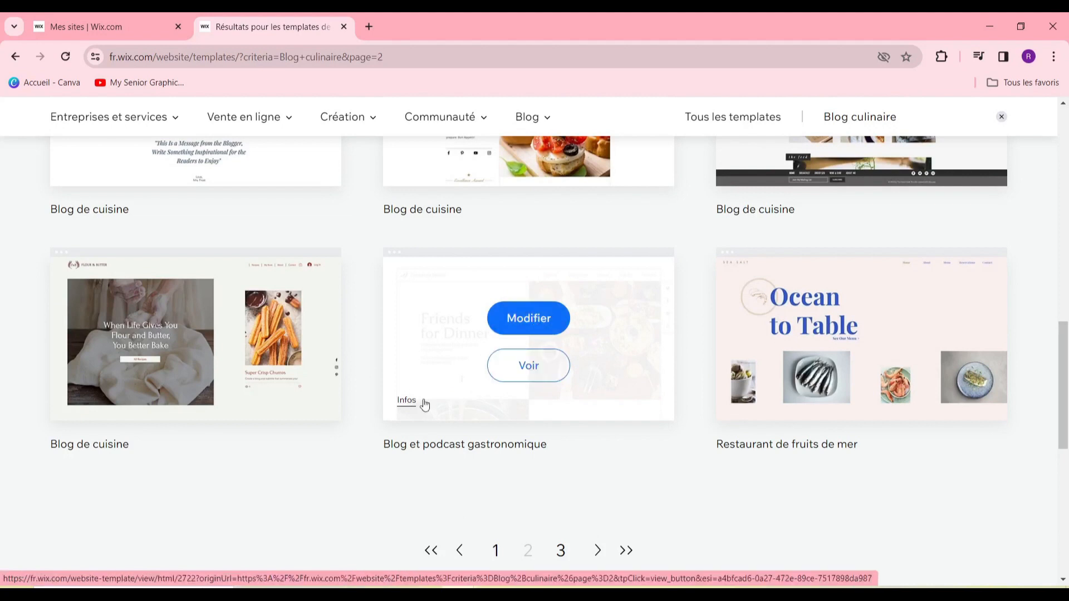
left_click(522, 369)
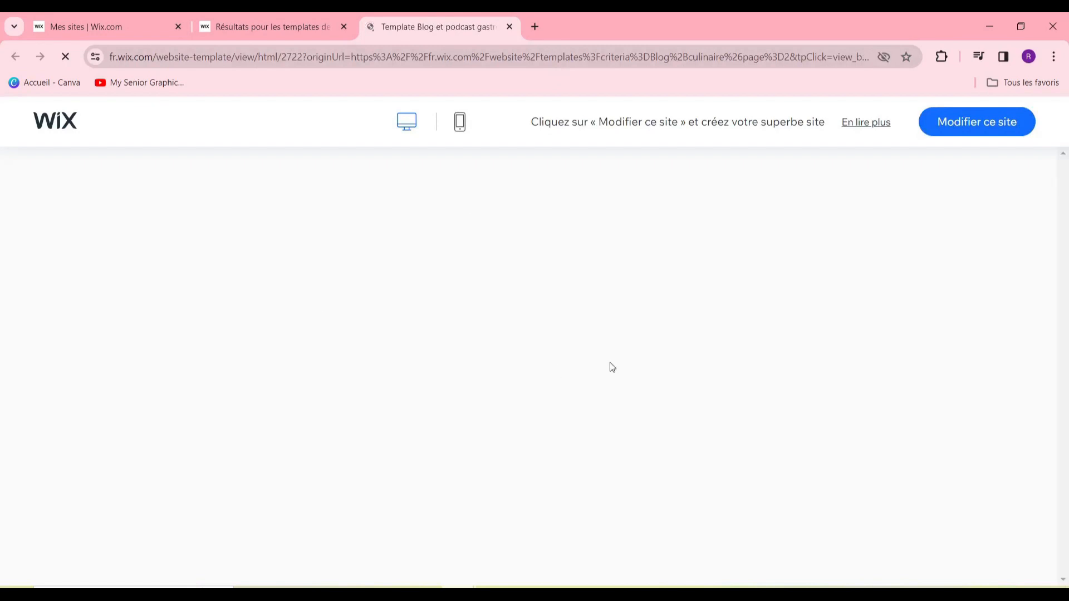
scroll(610, 365, "down", 6)
scroll(611, 372, "down", 15)
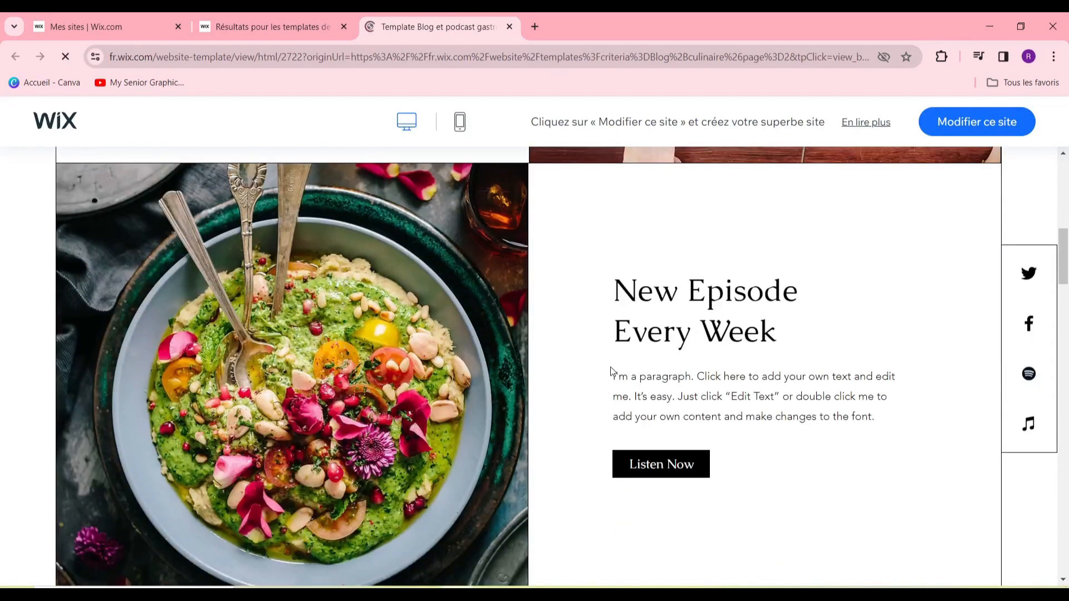
scroll(612, 368, "down", 15)
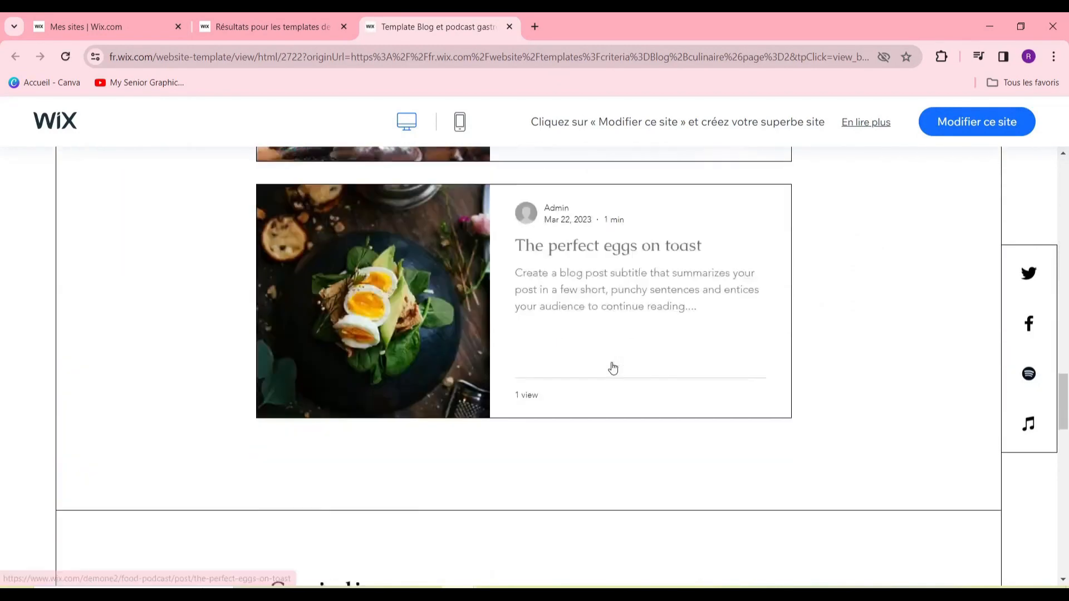
scroll(612, 371, "down", 9)
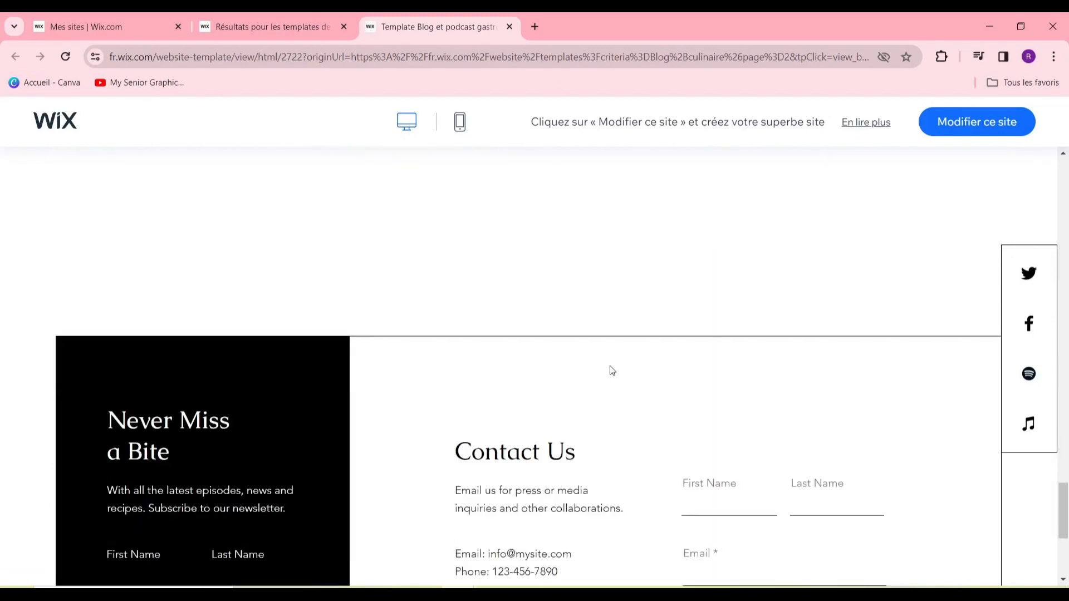
scroll(611, 373, "up", 20)
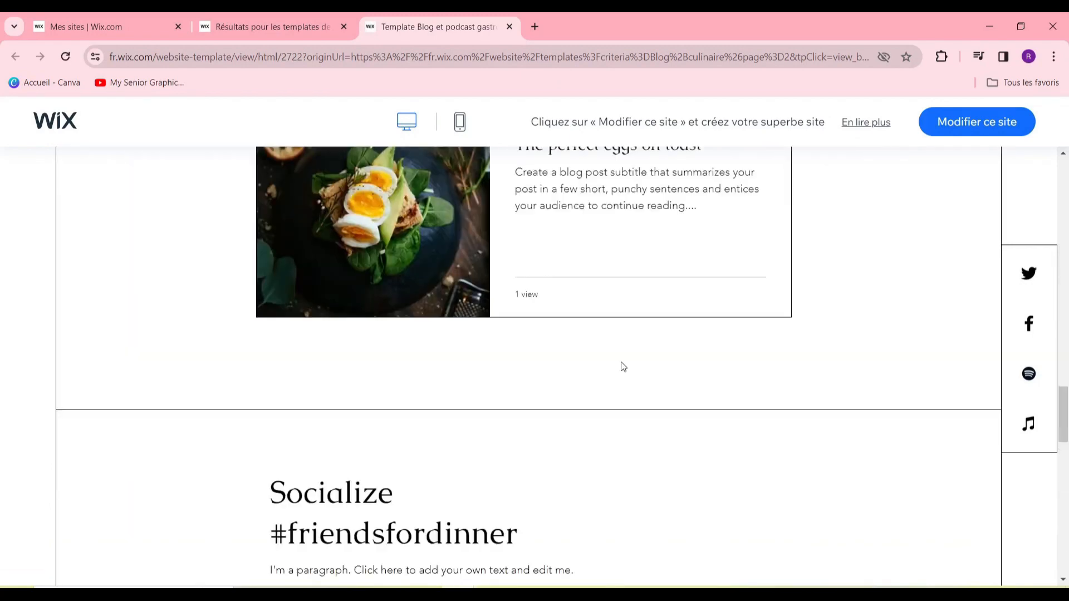
scroll(622, 365, "up", 6)
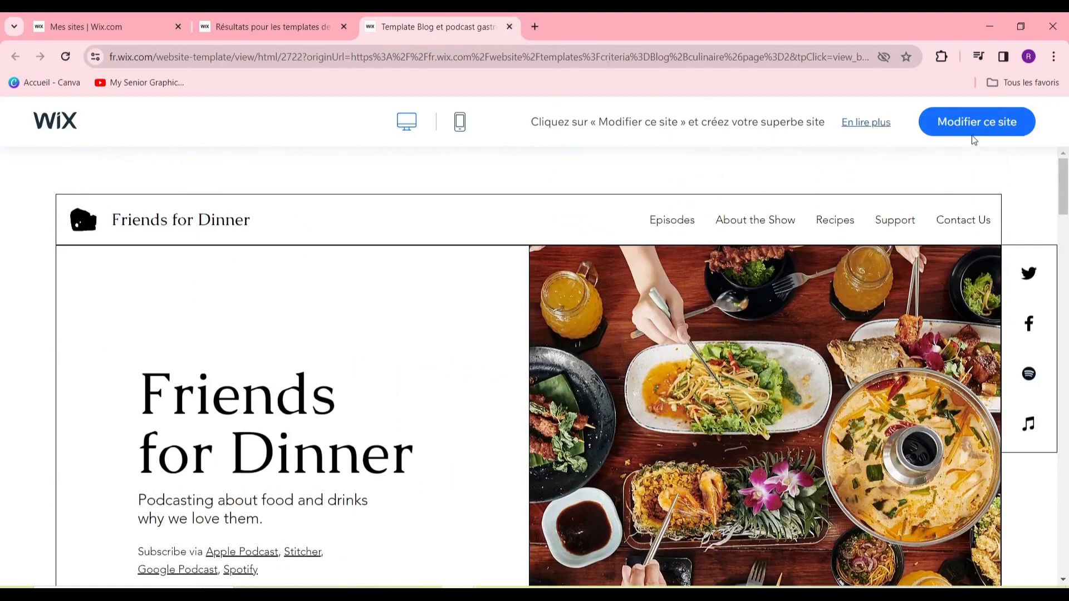
Step: Open the "Blog et podcast gastronomique" template for editing and close its preview page
left_click(984, 122)
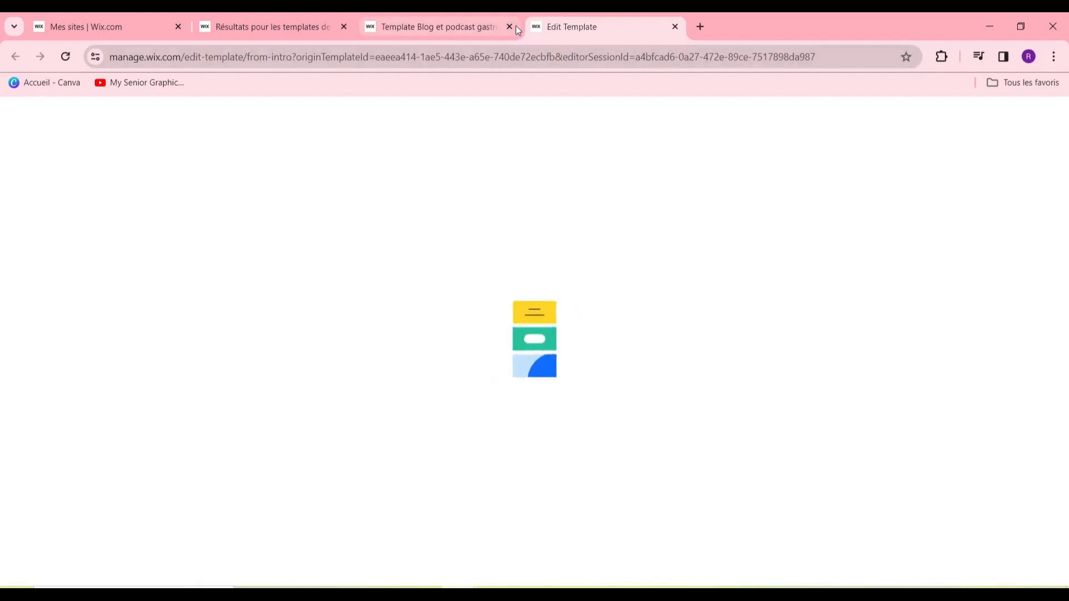
left_click(510, 27)
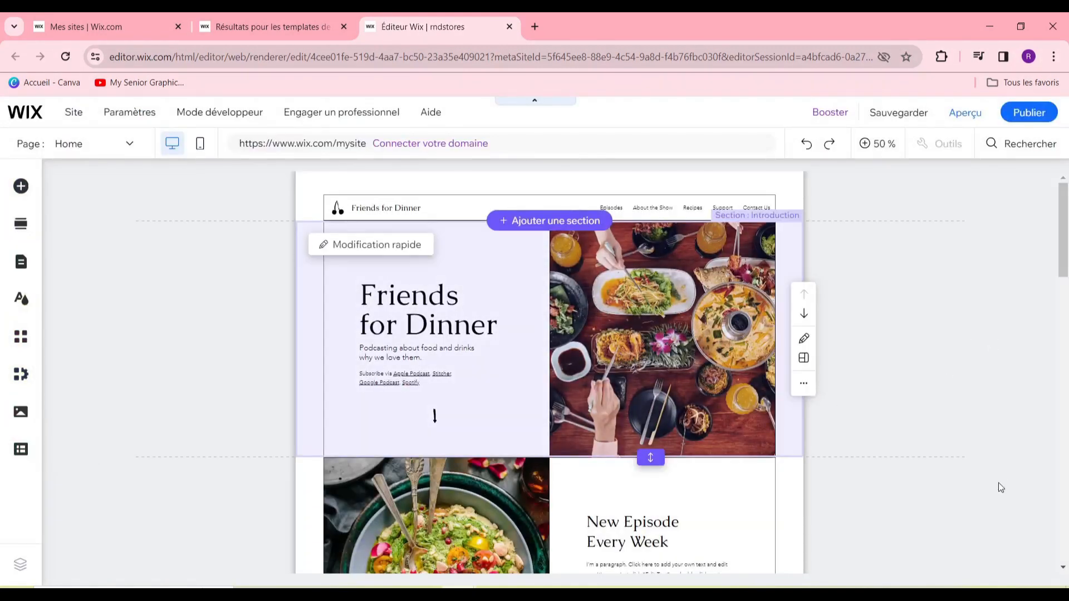
Step: Examine the Home page at 100 % zoom, from the header and introduction down to the "Get Cooking" blog section
scroll(920, 397, "down", 3)
scroll(920, 398, "up", 3)
scroll(922, 401, "down", 4)
scroll(918, 403, "up", 4)
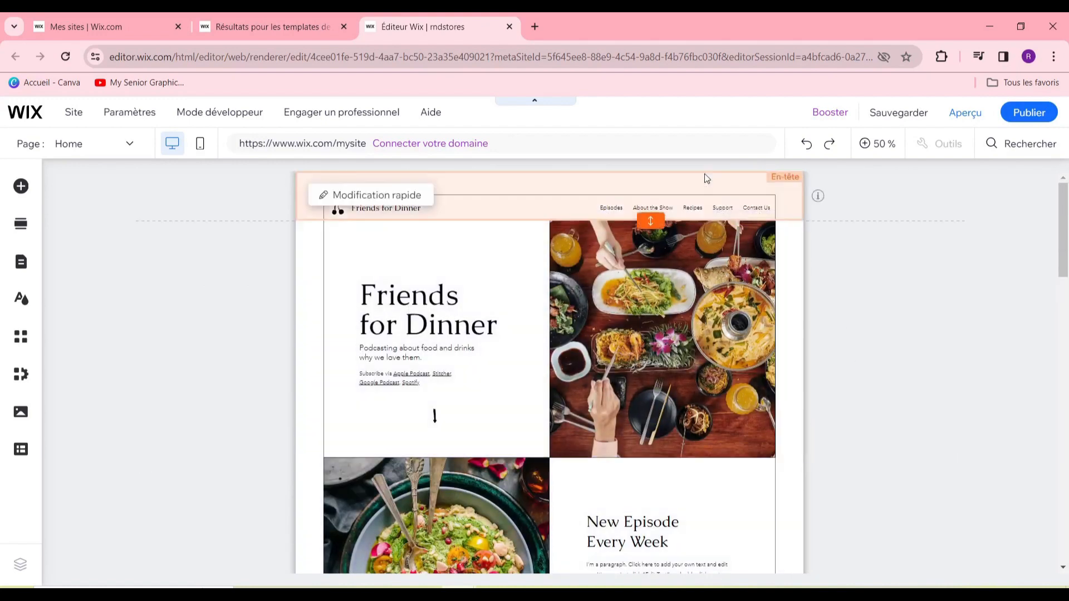
left_click(880, 144)
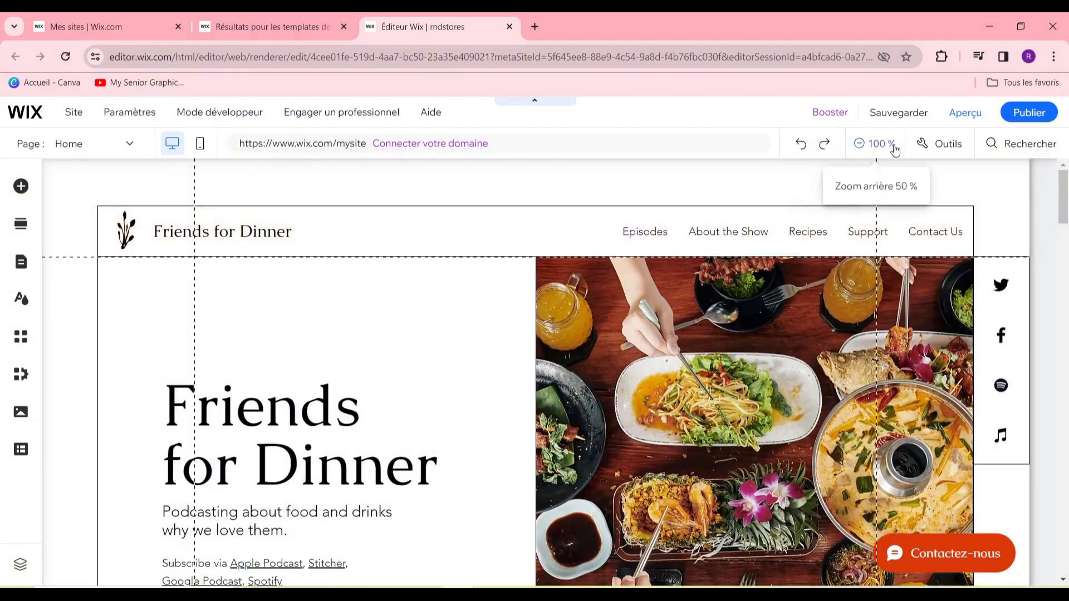
scroll(472, 387, "down", 5)
scroll(480, 386, "up", 5)
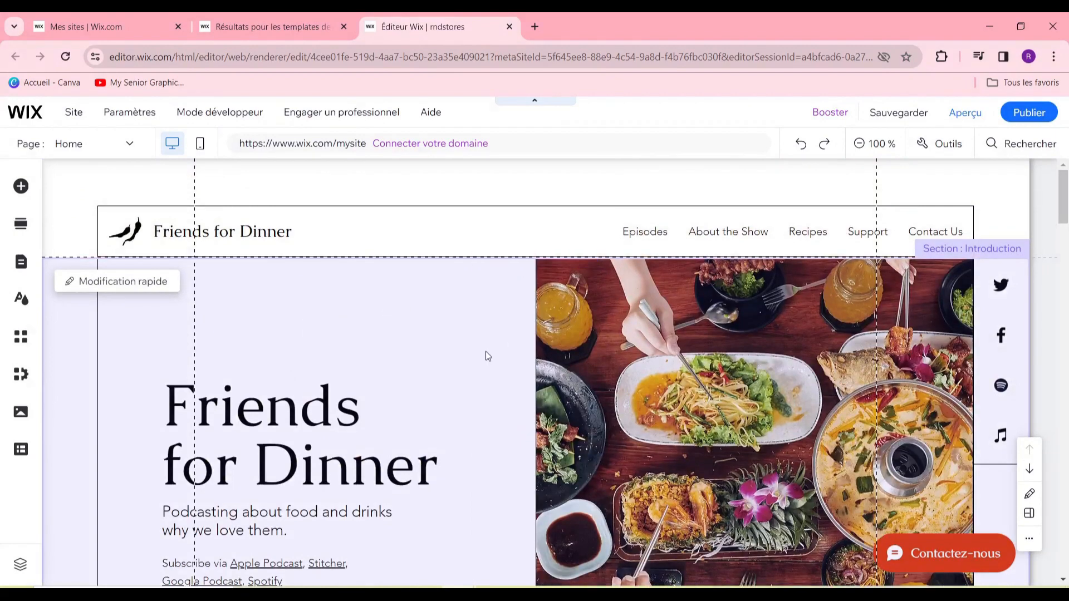
scroll(639, 416, "down", 4)
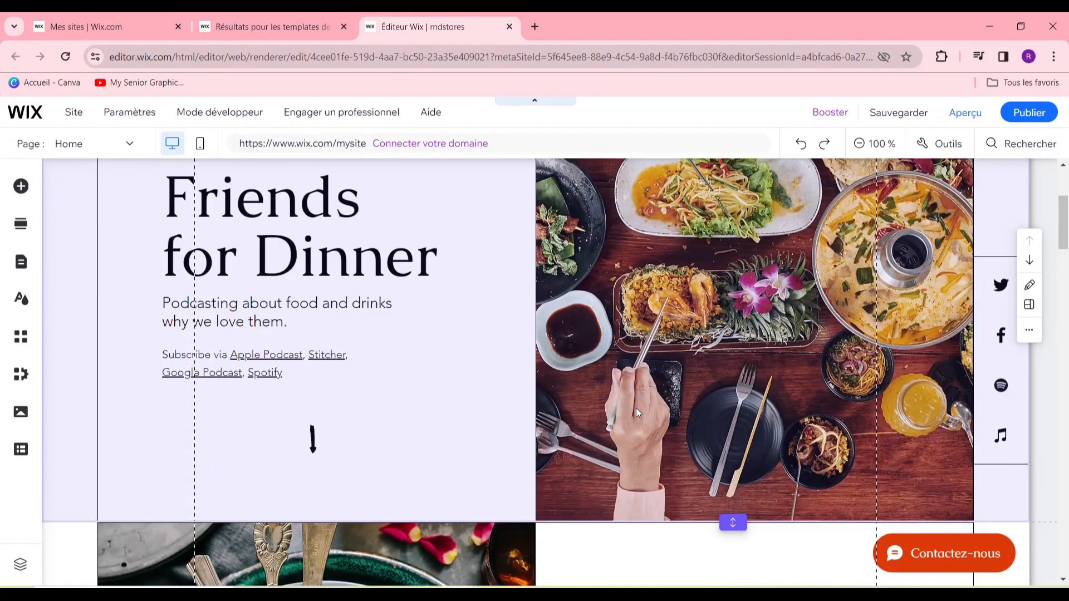
scroll(635, 409, "up", 4)
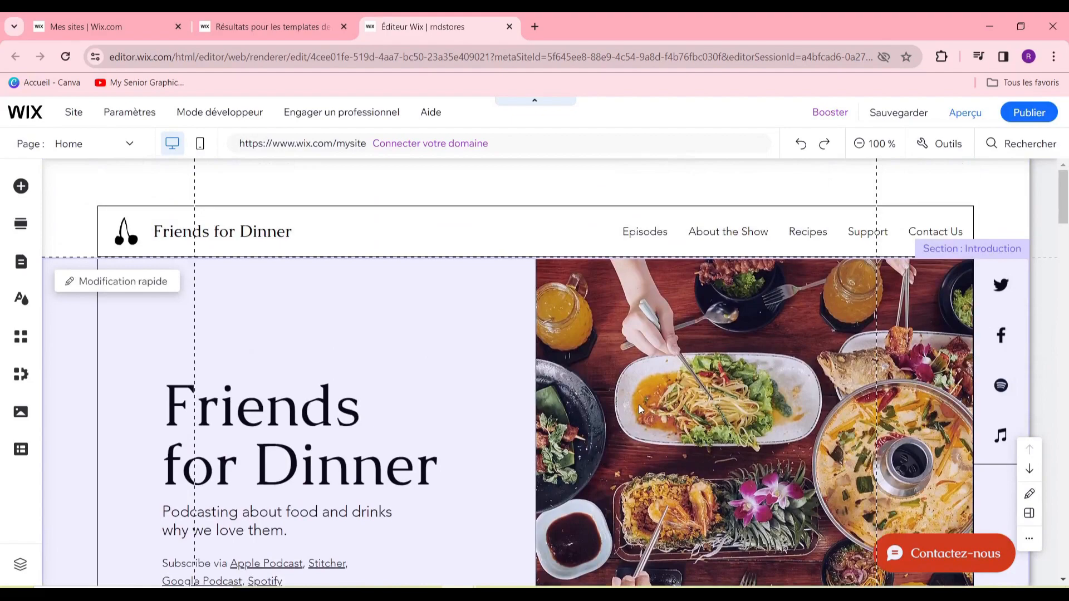
scroll(640, 409, "down", 15)
scroll(636, 419, "up", 3)
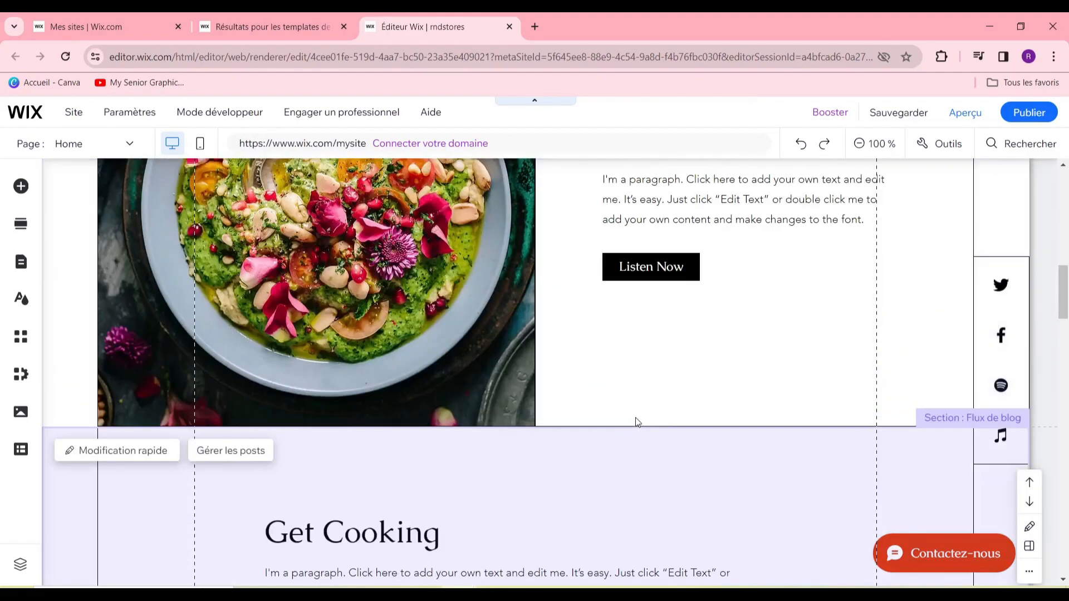
scroll(636, 418, "up", 12)
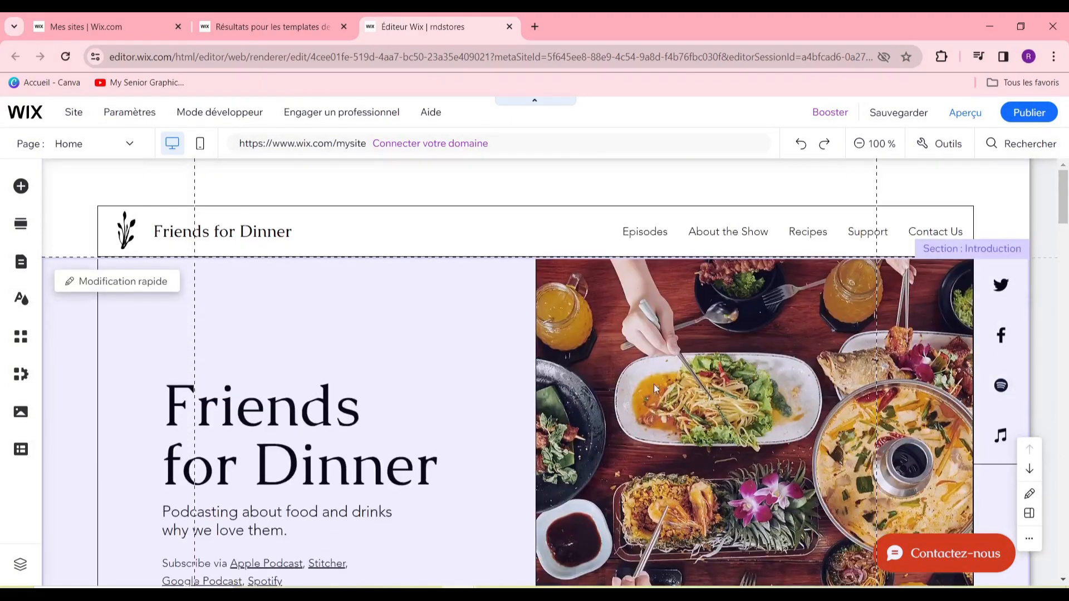
scroll(655, 388, "down", 3)
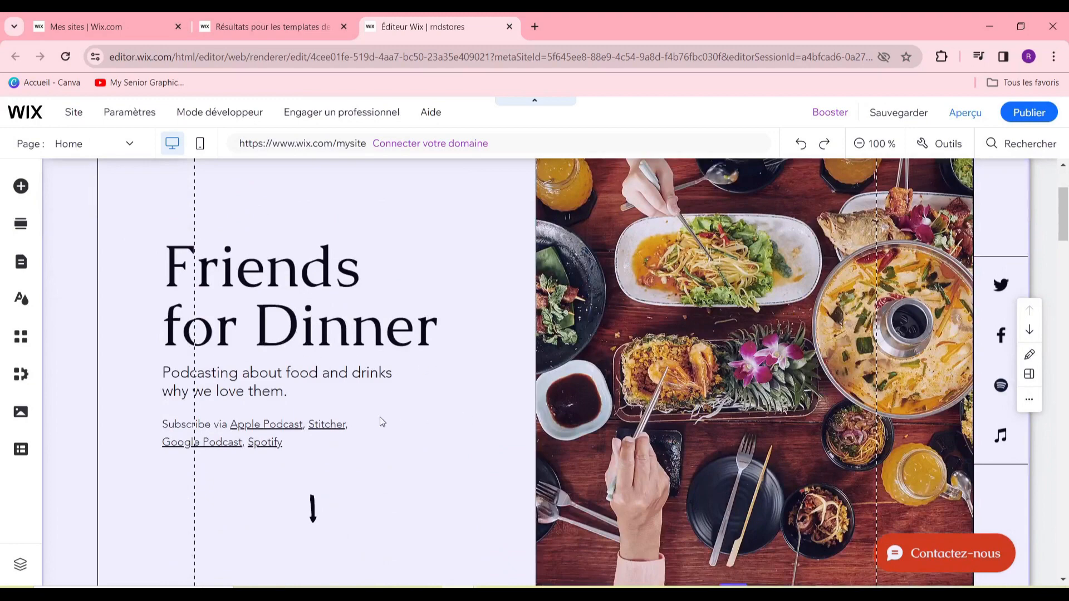
scroll(390, 436, "down", 8)
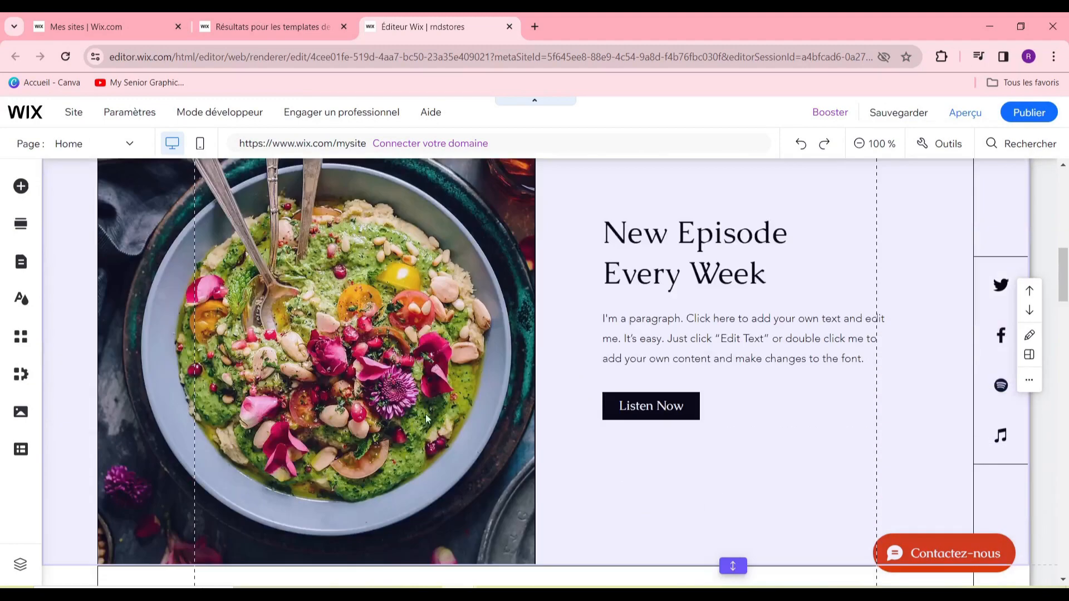
scroll(474, 419, "up", 10)
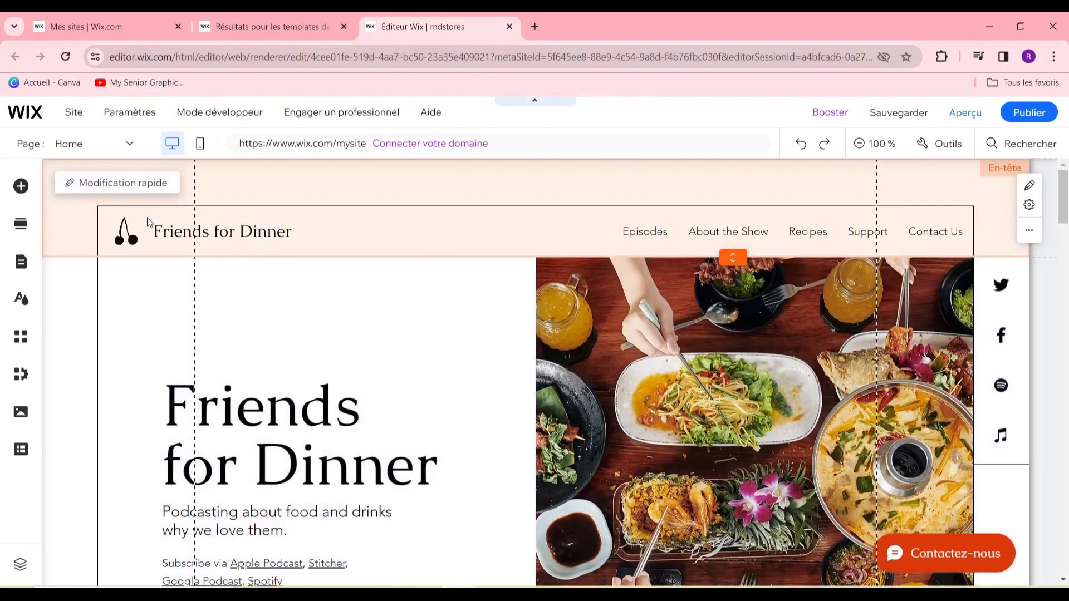
Step: Replace the "Friends for Dinner" title in the header with "RNDSTORES"
left_click(225, 240)
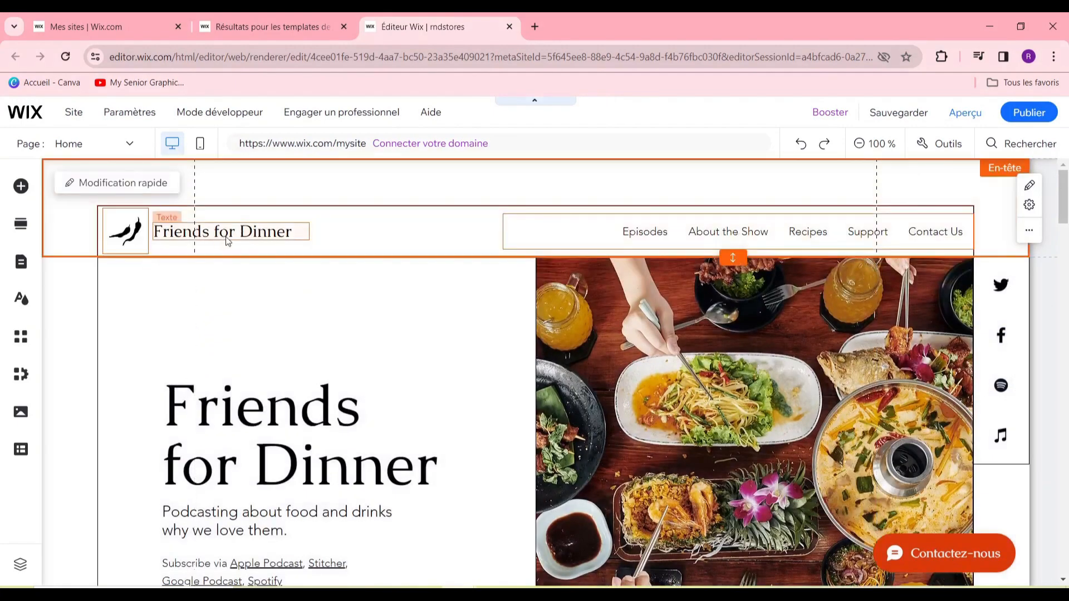
left_click(229, 237)
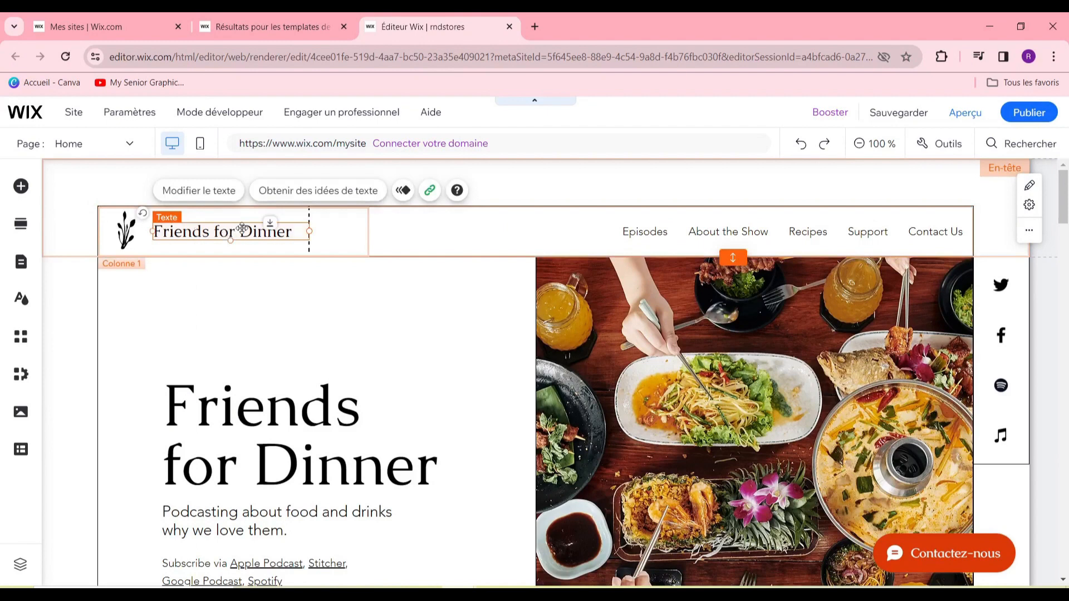
left_click(205, 192)
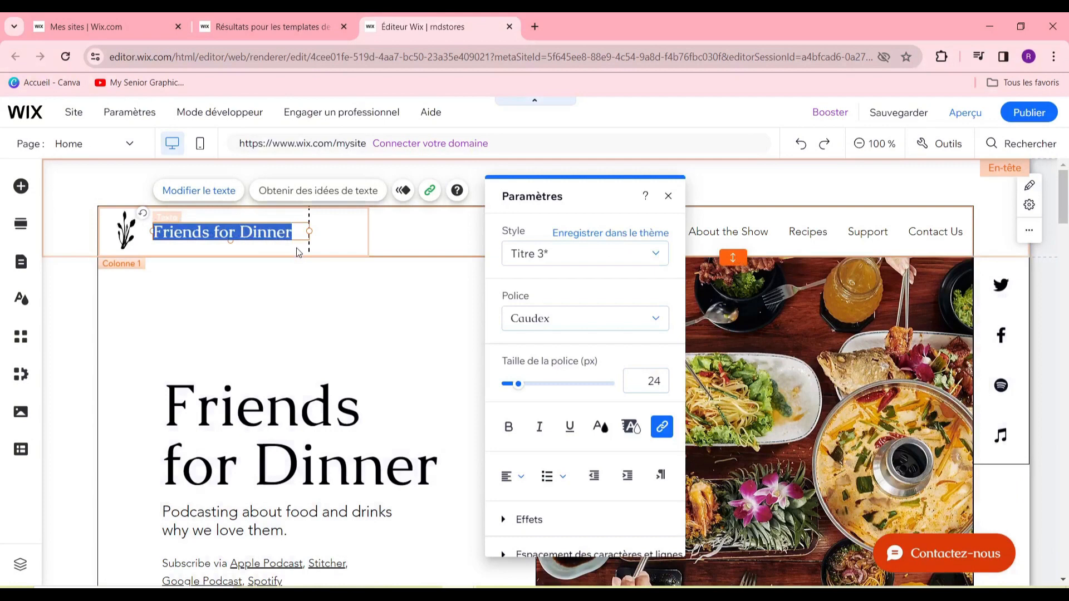
type("RNDSTORE")
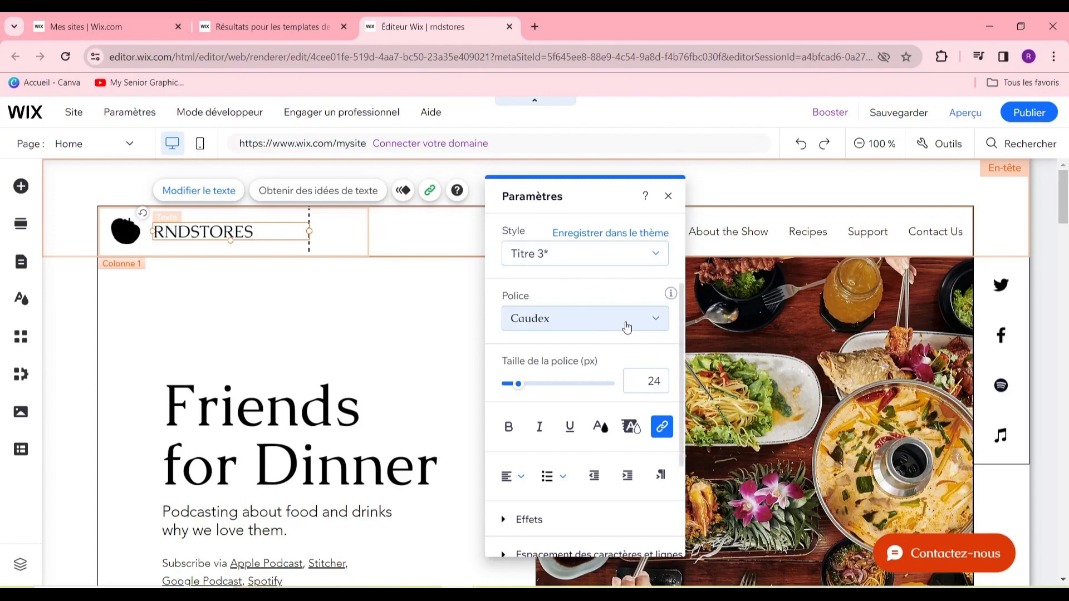
Step: Check the fonts offered for the "RNDSTORES" header title and try a font size of 46 px
left_click(627, 327)
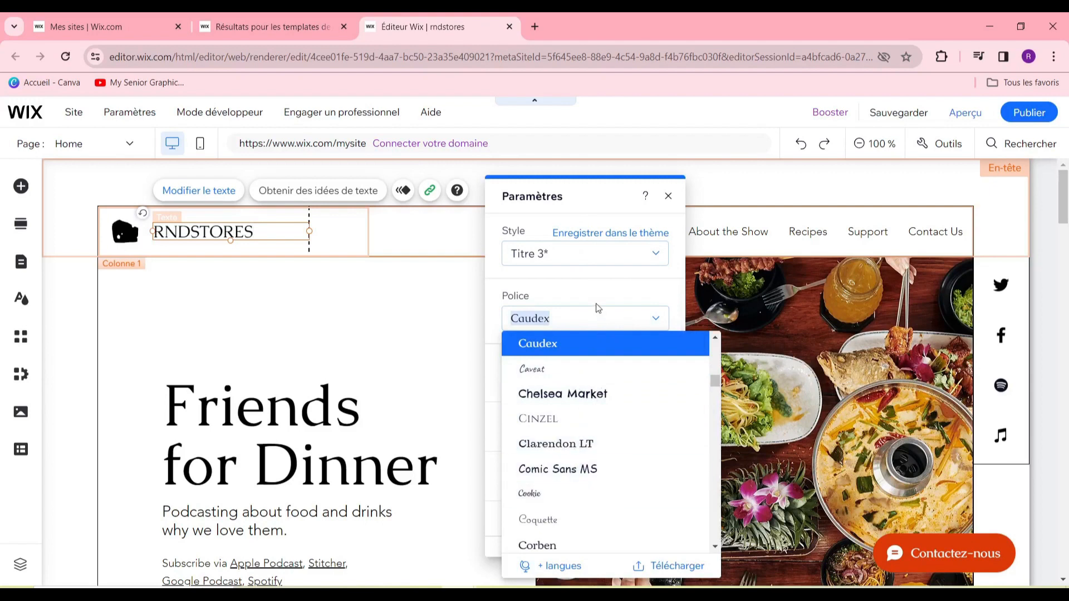
left_click(597, 308)
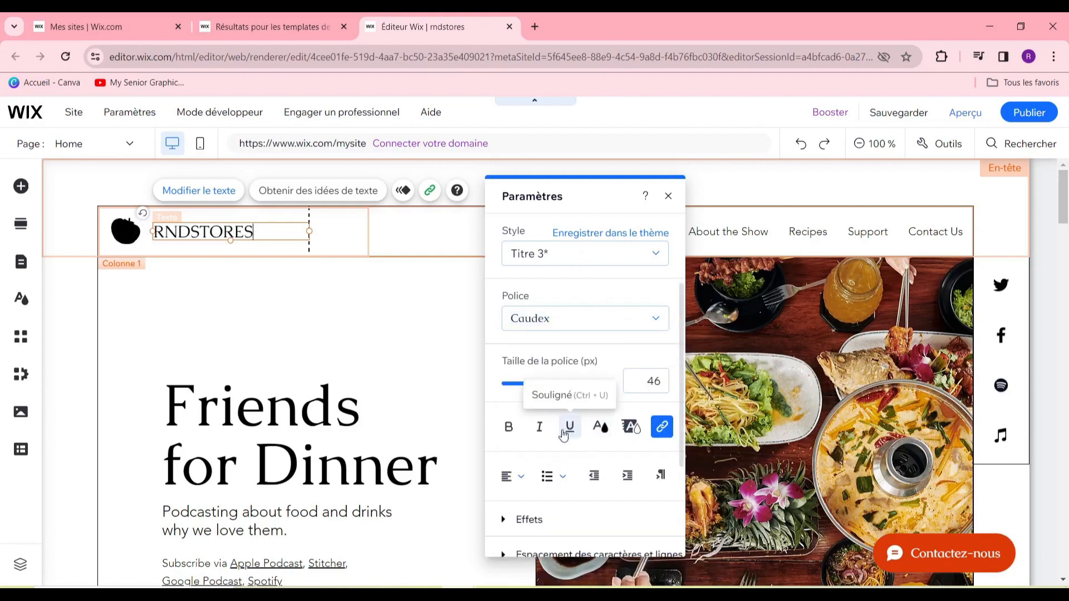
scroll(560, 401, "down", 3)
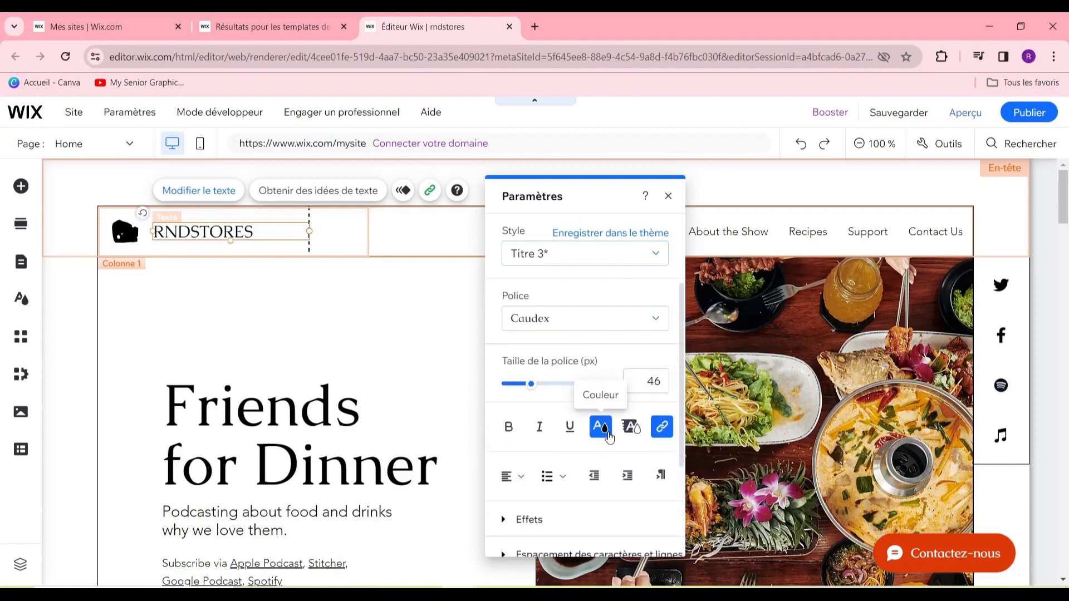
Step: Try a light grey text colour (#DBDBDB) on the "RNDSTORES" header title
left_click(604, 430)
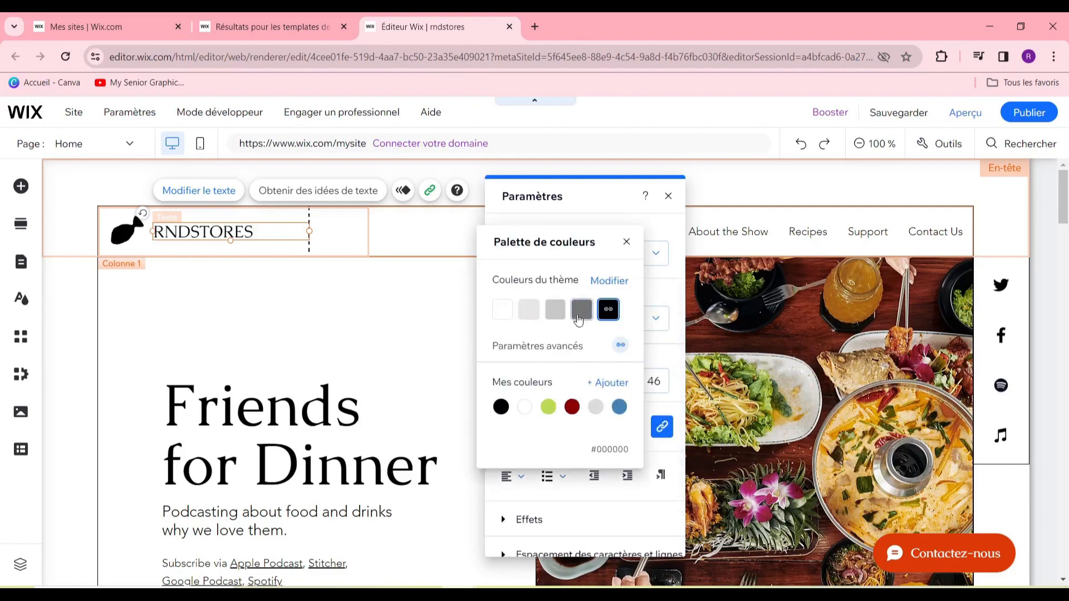
left_click(581, 310)
left_click(286, 277)
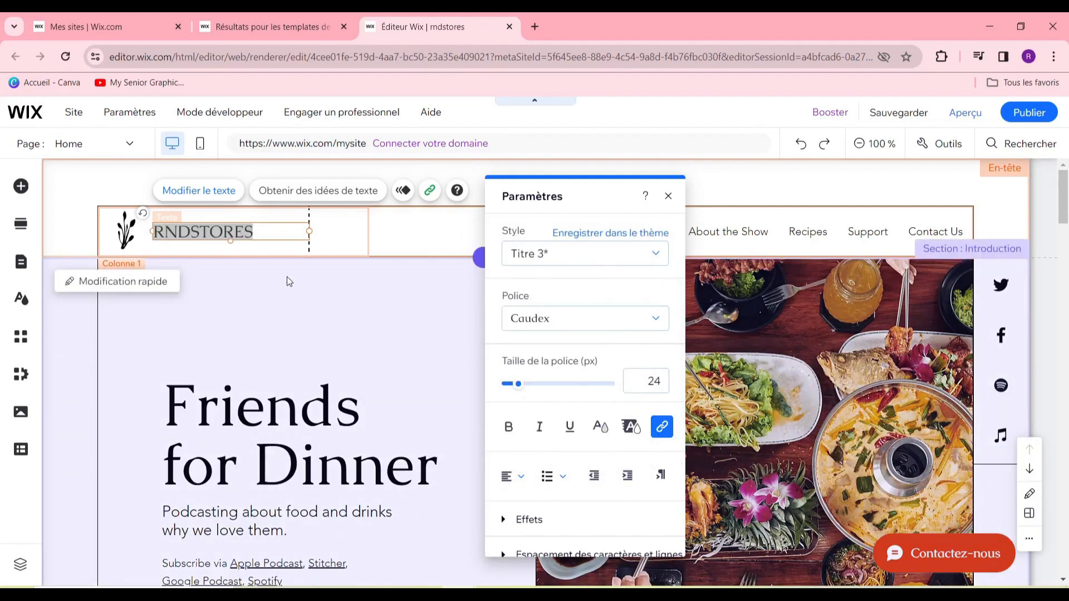
left_click(284, 277)
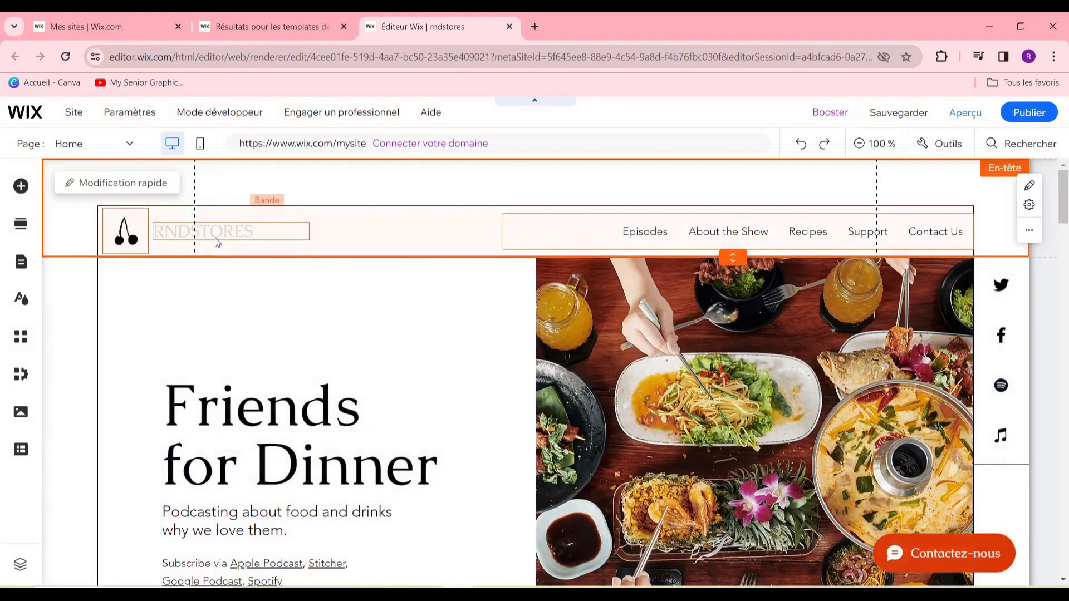
Step: Set the text colour of the "RNDSTORES" header title to the theme's black
left_click(215, 233)
left_click(212, 202)
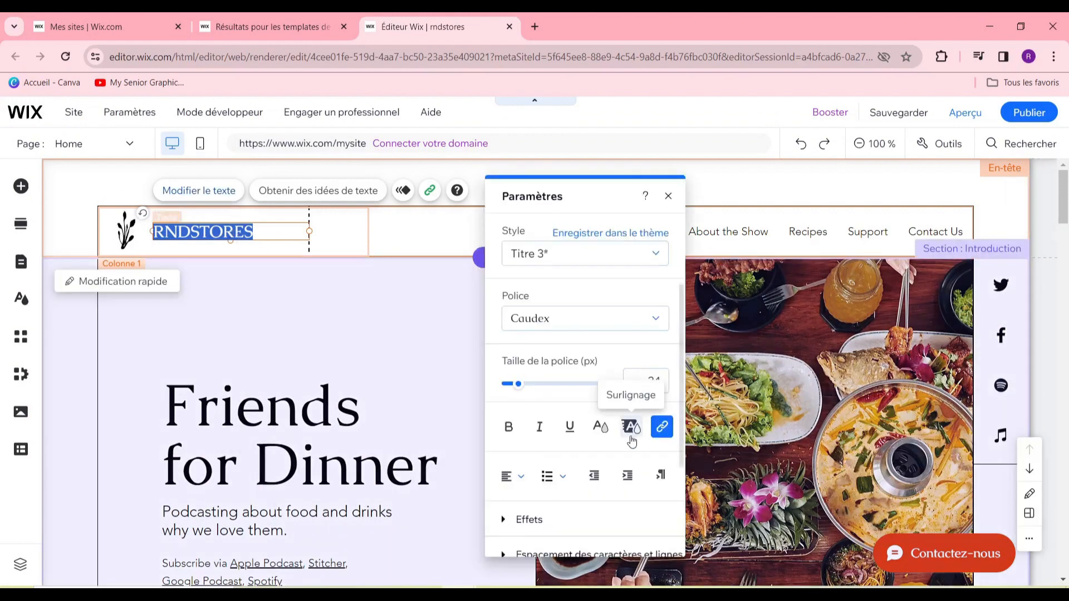
left_click(600, 426)
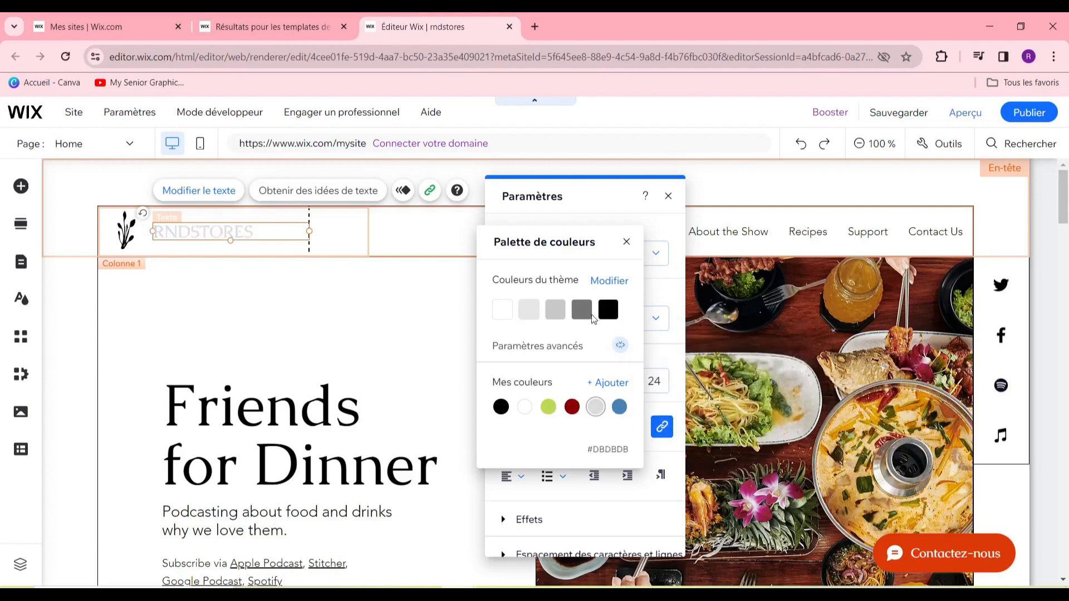
left_click(609, 310)
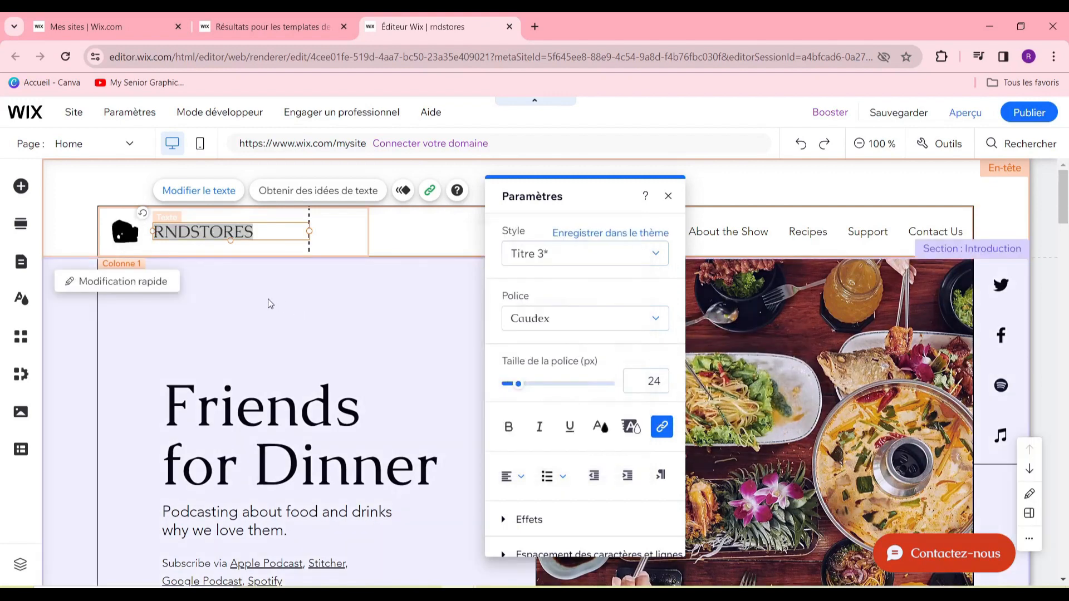
left_click(256, 309)
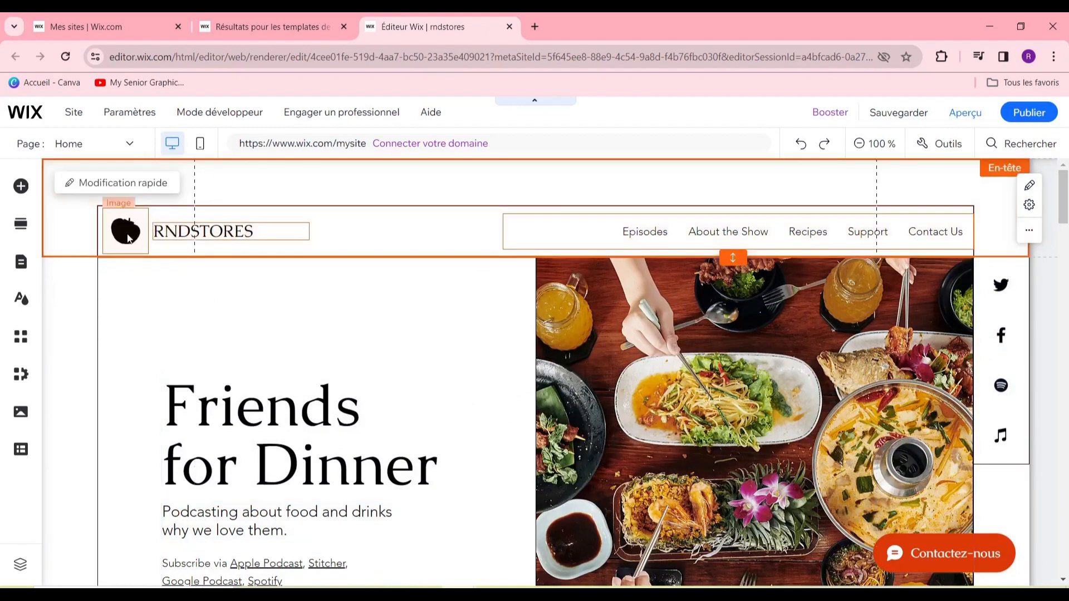
Step: Open the image chooser to replace the logo image beside the header title
left_click(132, 237)
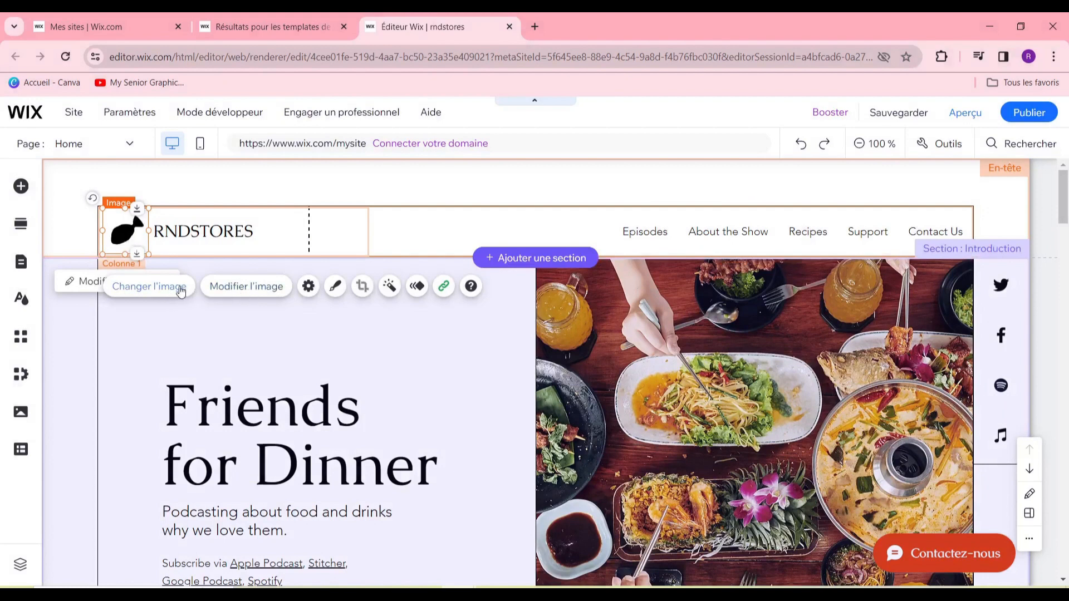
left_click(245, 286)
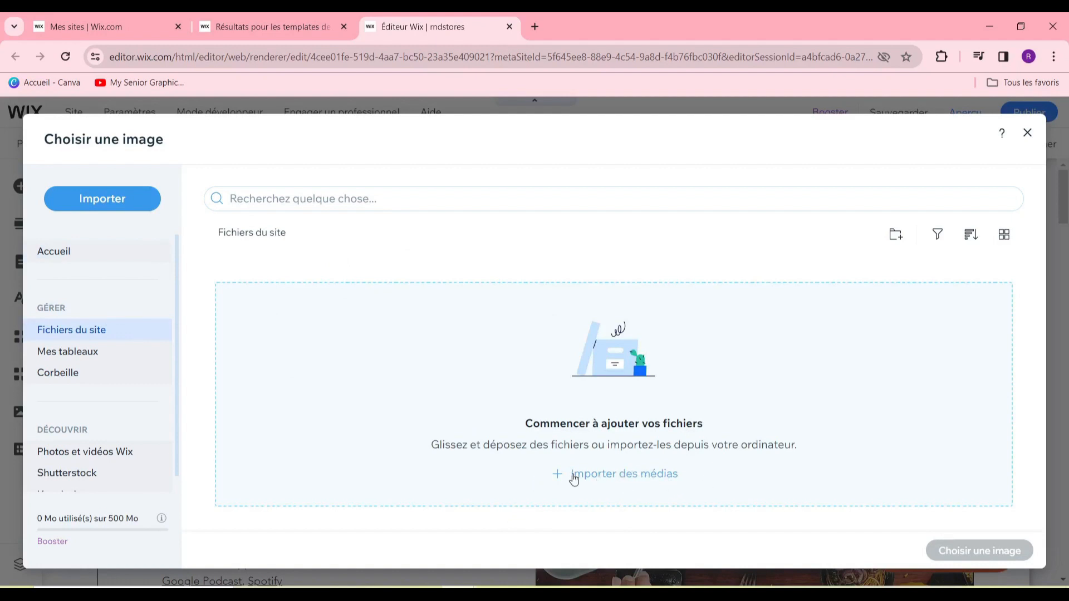
left_click(642, 473)
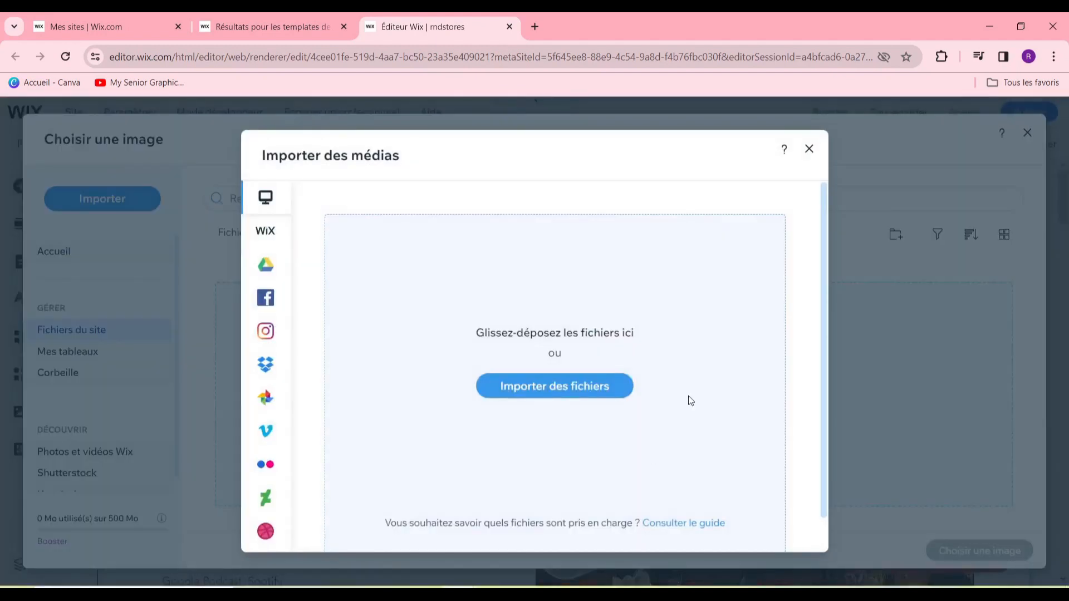
left_click(546, 395)
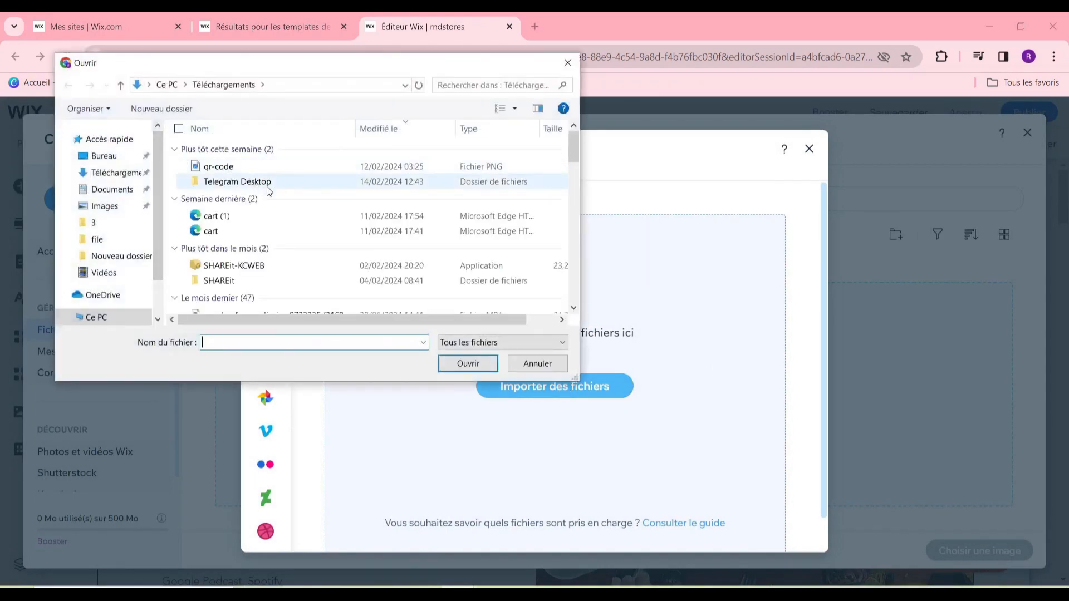
left_click(568, 62)
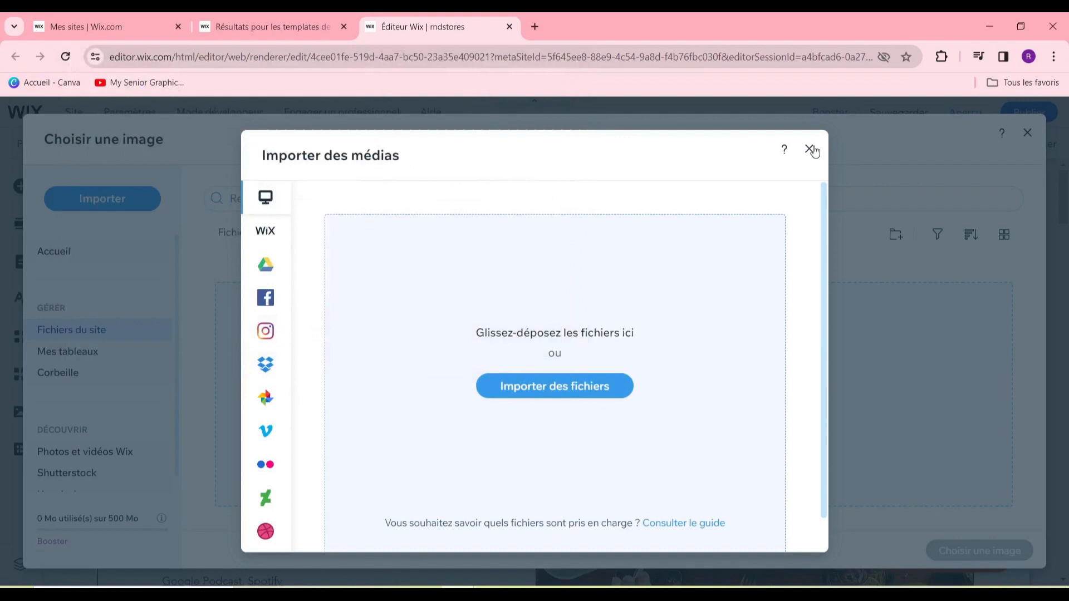
left_click(810, 150)
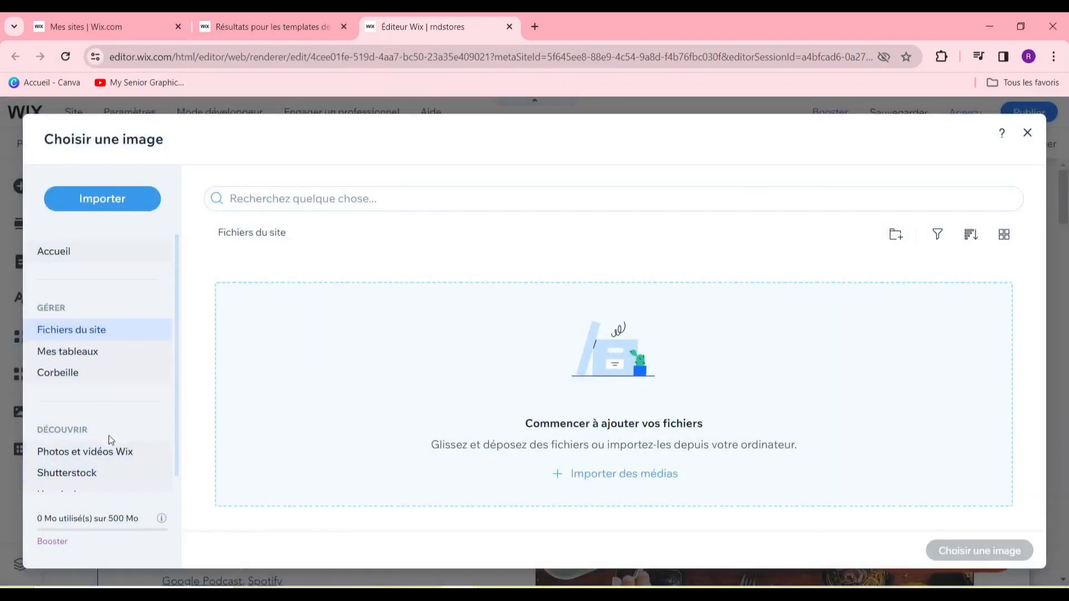
Step: Search the Unsplash photo library for "LOGO"
scroll(116, 426, "down", 1)
left_click(84, 482)
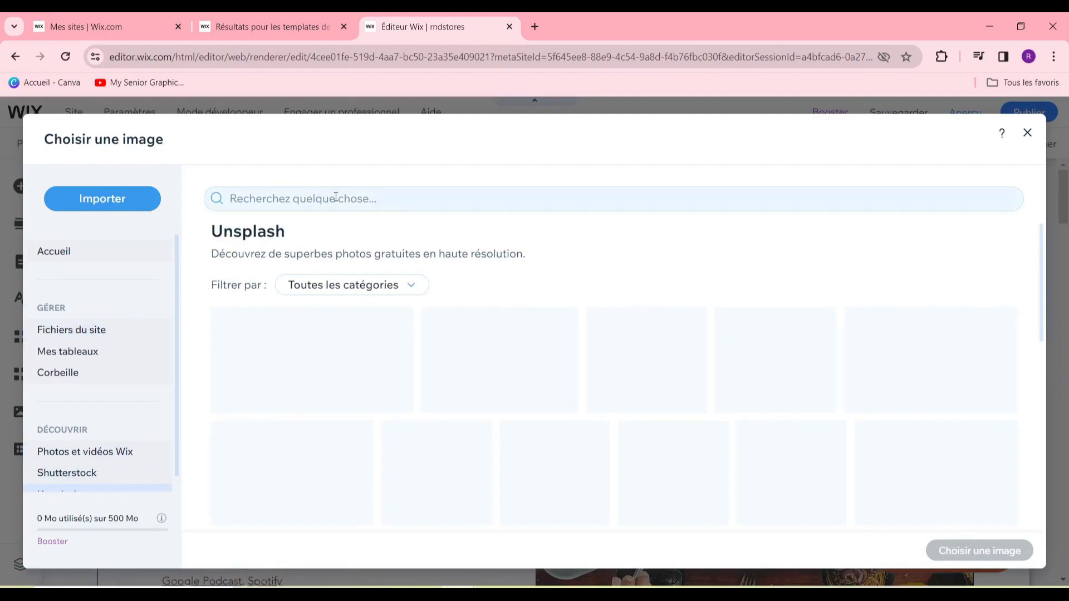
left_click(415, 197)
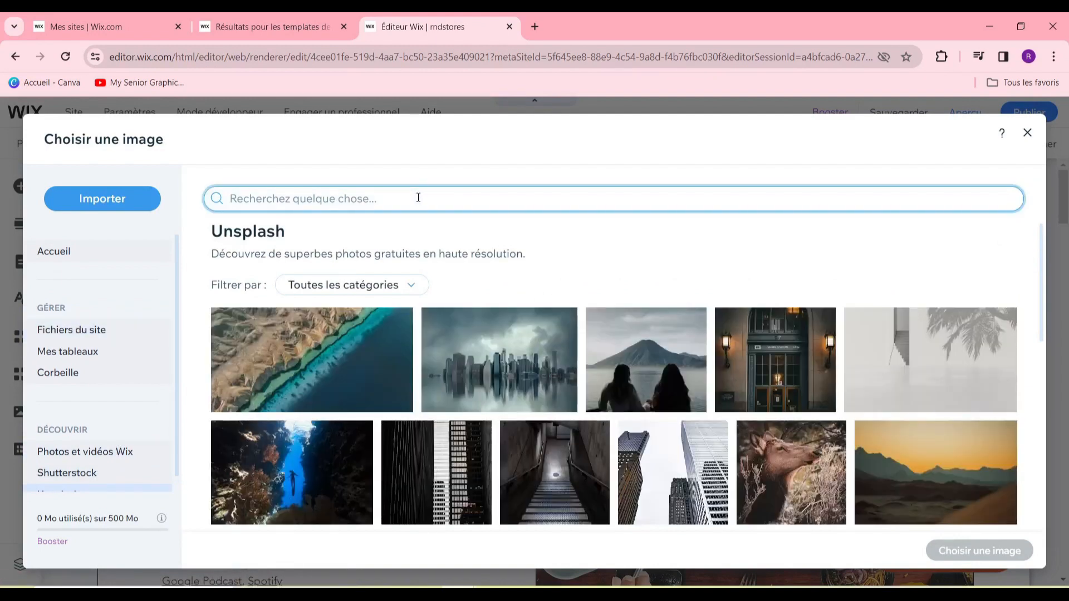
type("LOGO")
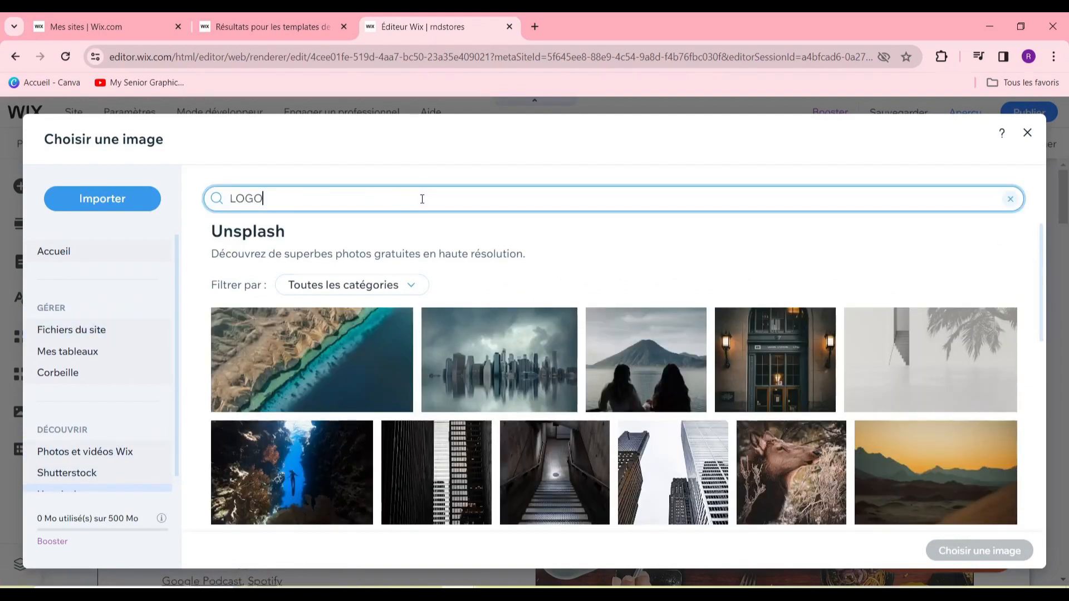
key("Return")
Step: Use the round "bon ton" photo as the header logo and shrink it slightly beside the "RNDSTORES" title
scroll(555, 408, "down", 1)
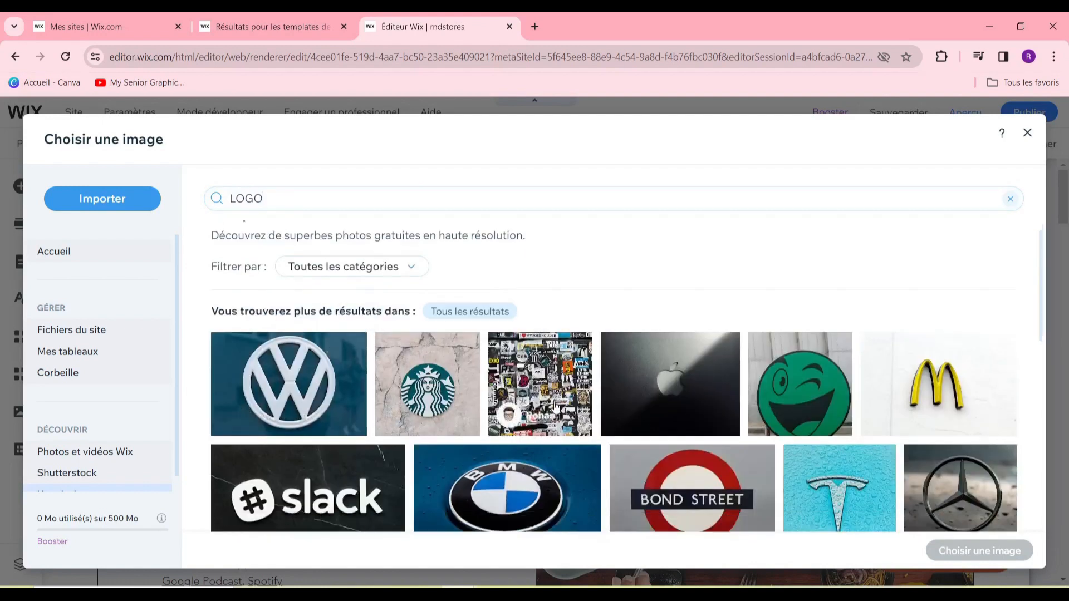
scroll(555, 409, "down", 3)
scroll(724, 435, "up", 2)
scroll(865, 402, "down", 1)
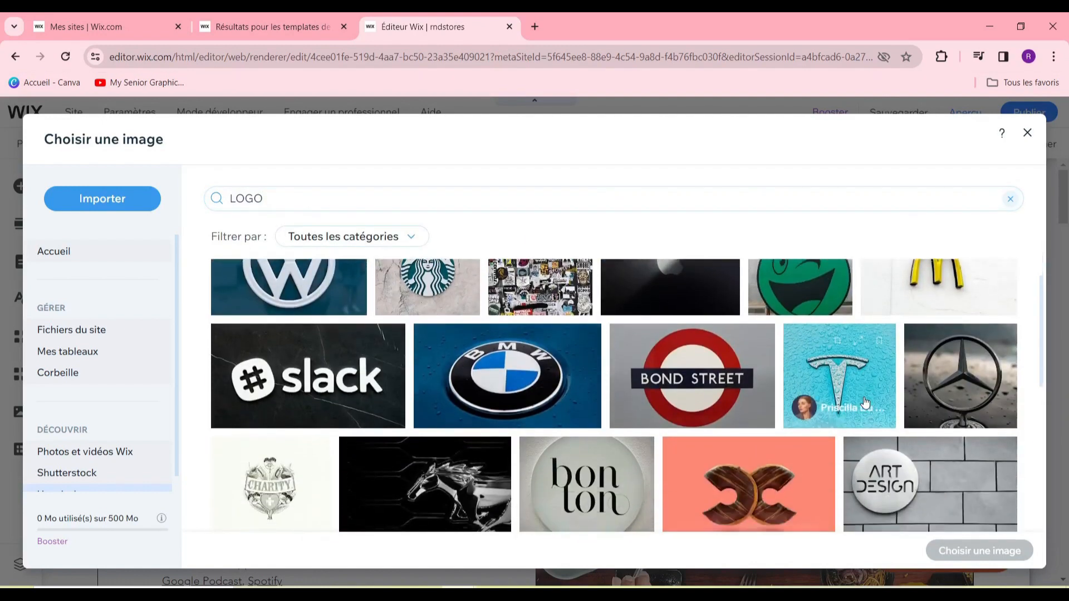
scroll(865, 402, "down", 3)
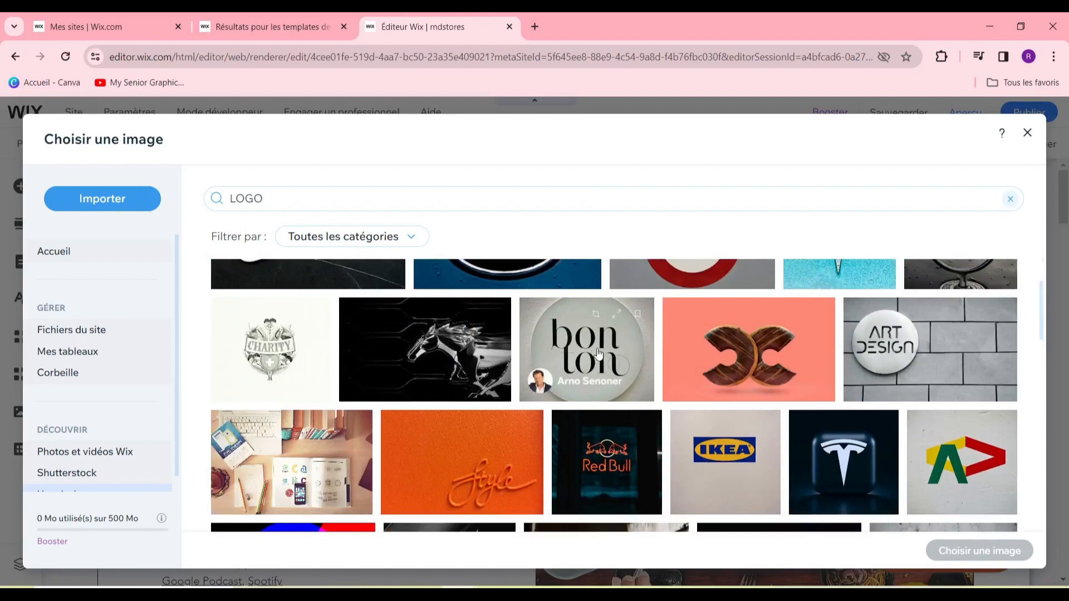
left_click(599, 351)
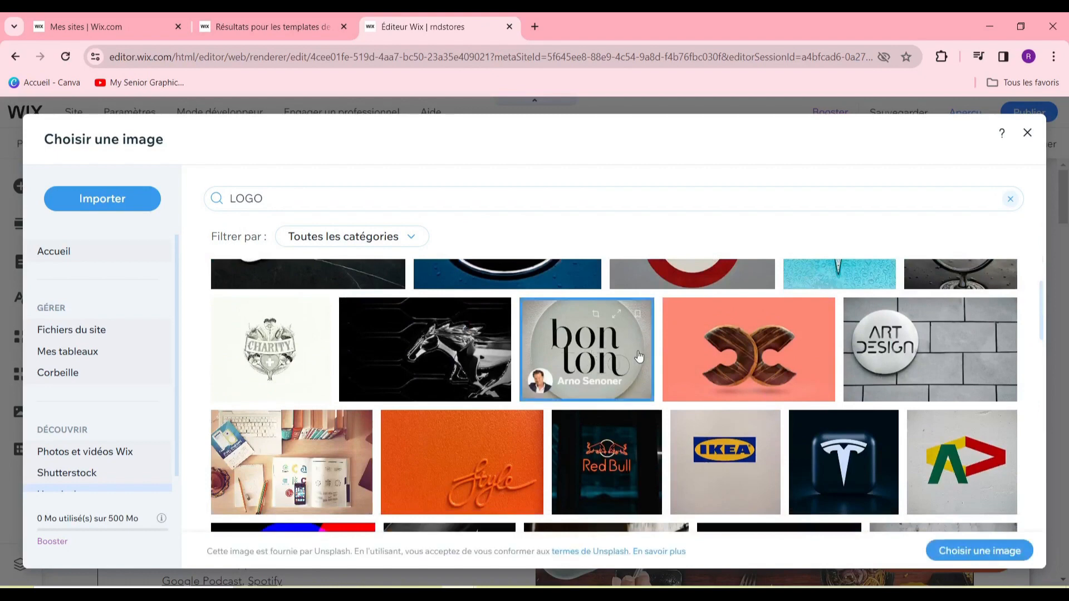
left_click(978, 552)
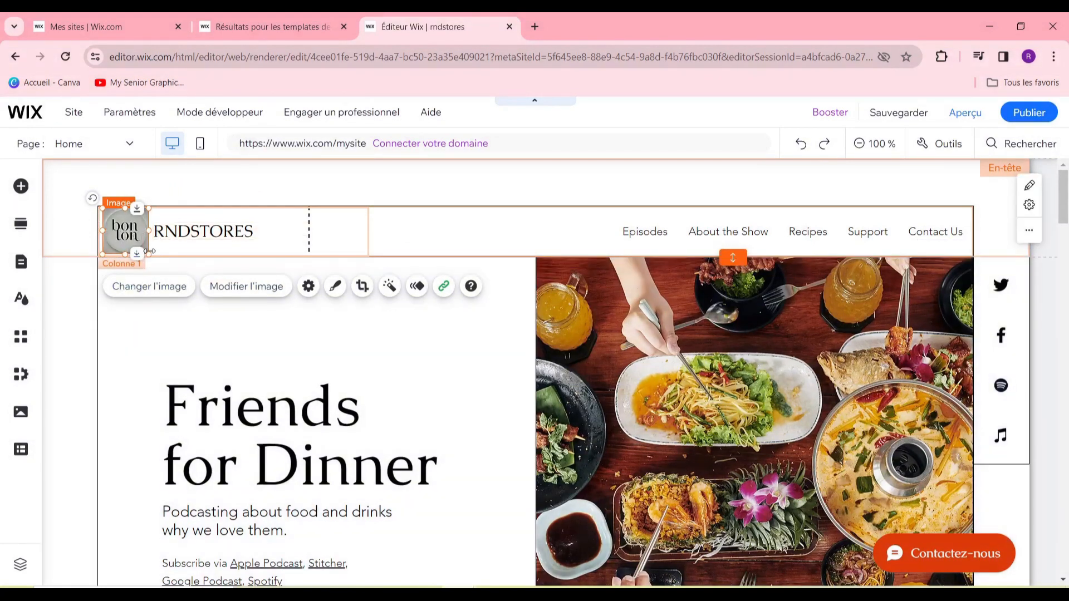
left_click_drag(149, 254, 129, 236)
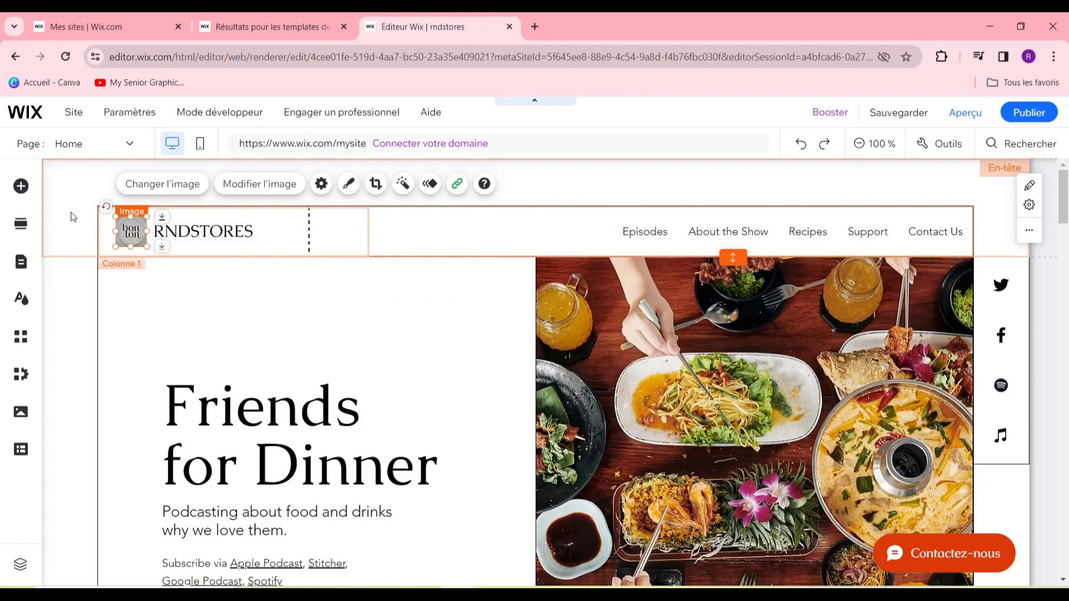
left_click(71, 217)
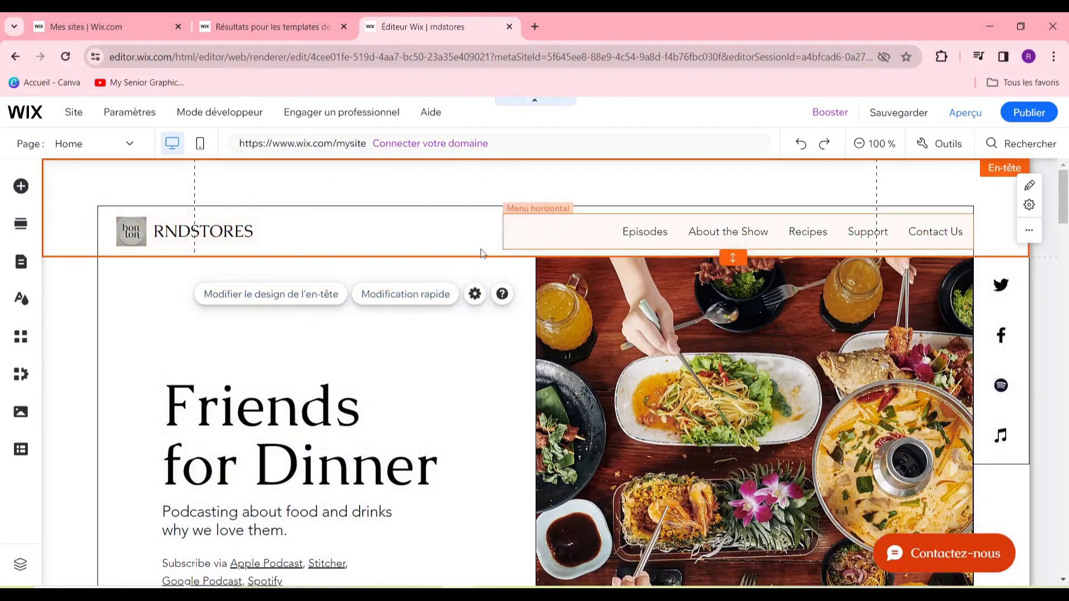
Step: Replace the "Friends for Dinner" heading in the introduction section with "SLOGAN"
scroll(490, 381, "down", 3)
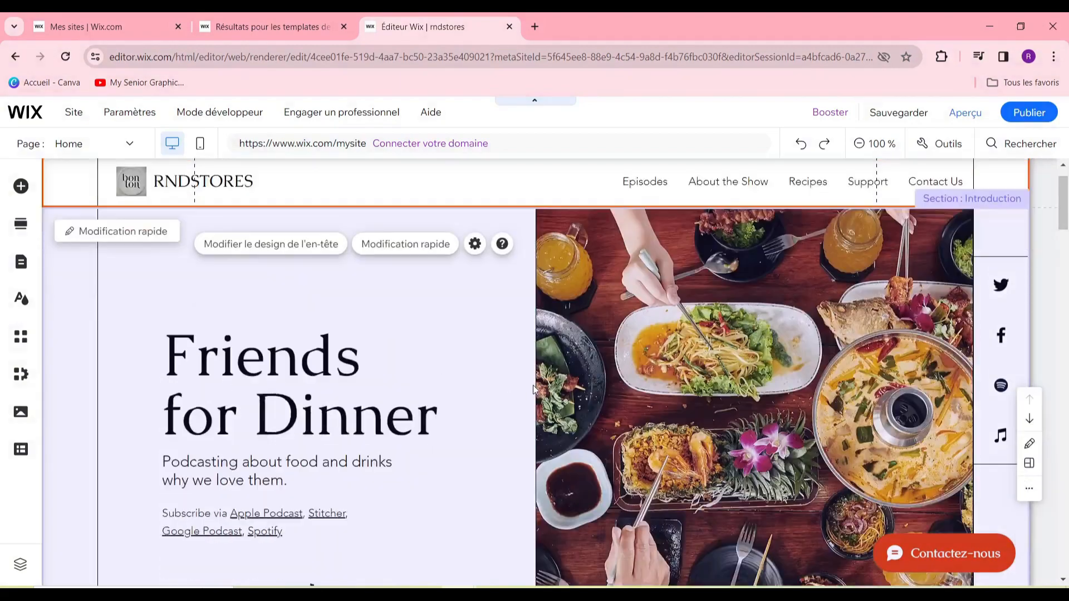
scroll(483, 374, "up", 3)
scroll(294, 405, "down", 3)
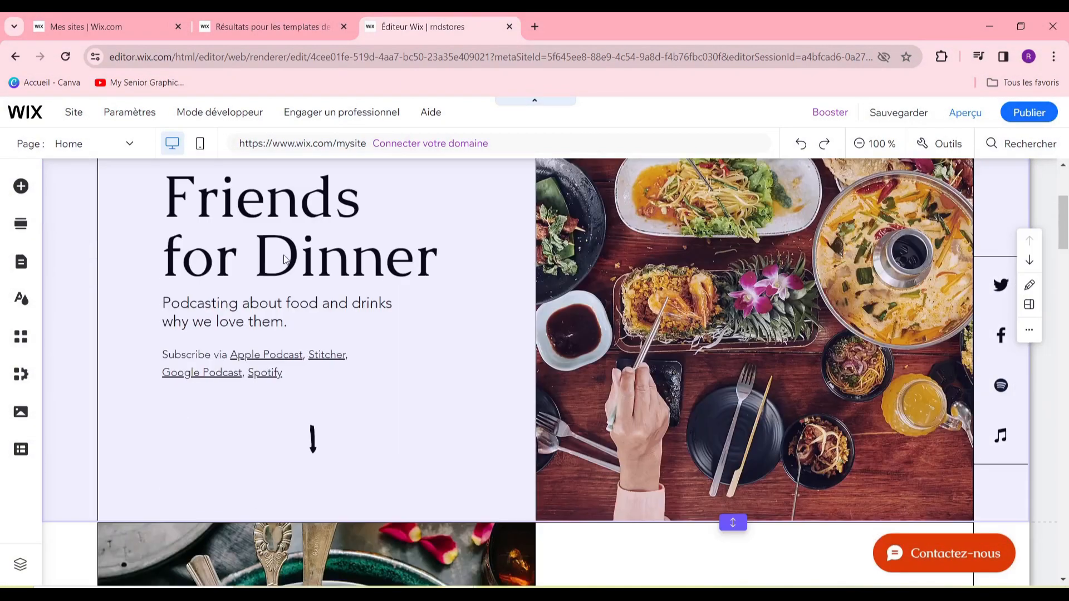
scroll(247, 330, "up", 2)
left_click(271, 356)
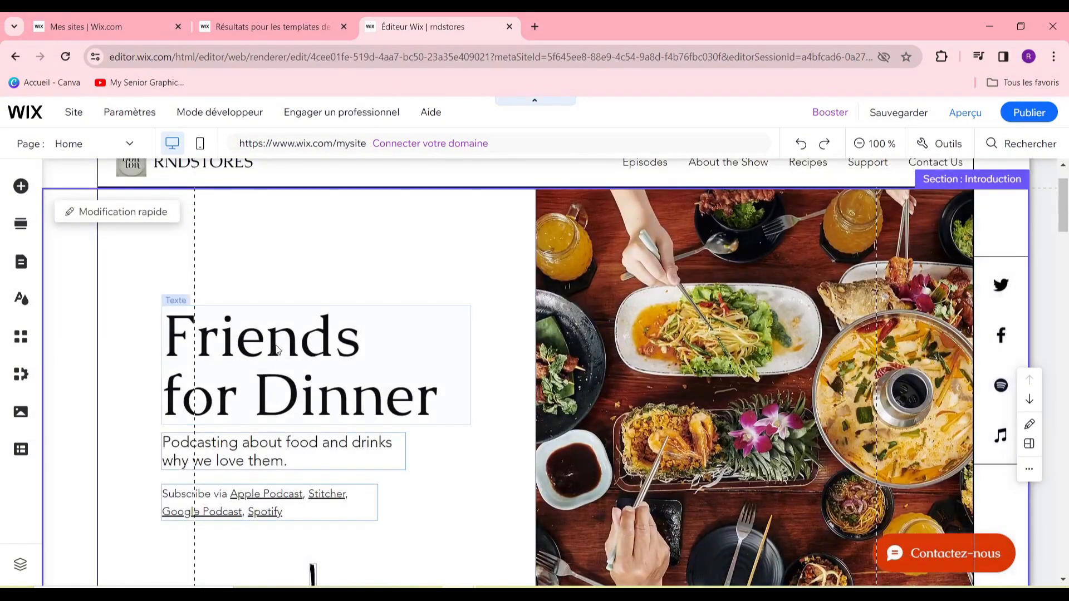
left_click(277, 348)
double_click(251, 348)
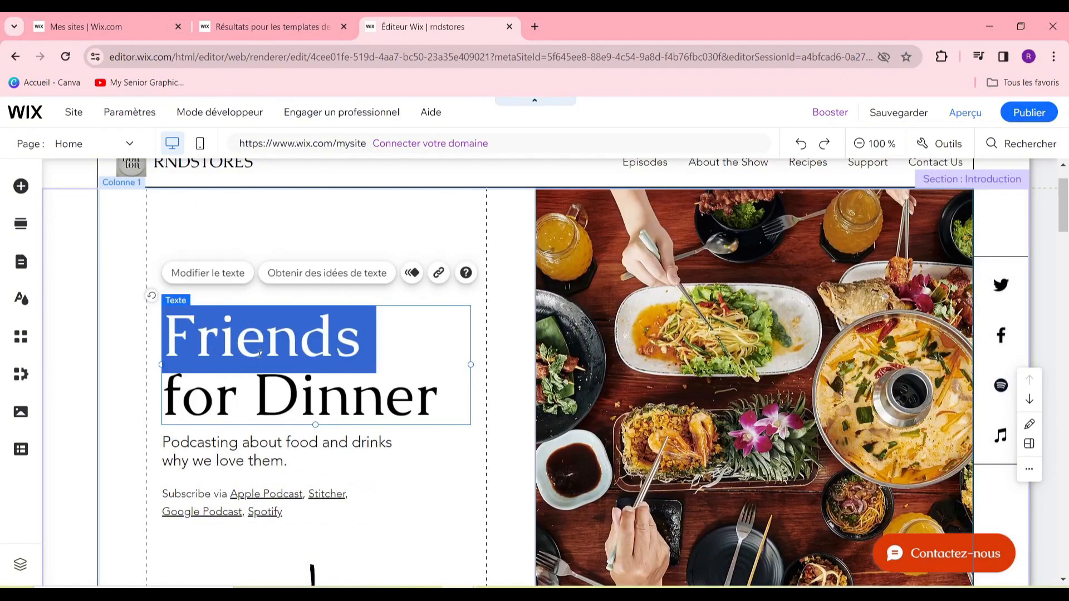
left_click_drag(272, 351, 200, 372)
left_click(217, 329)
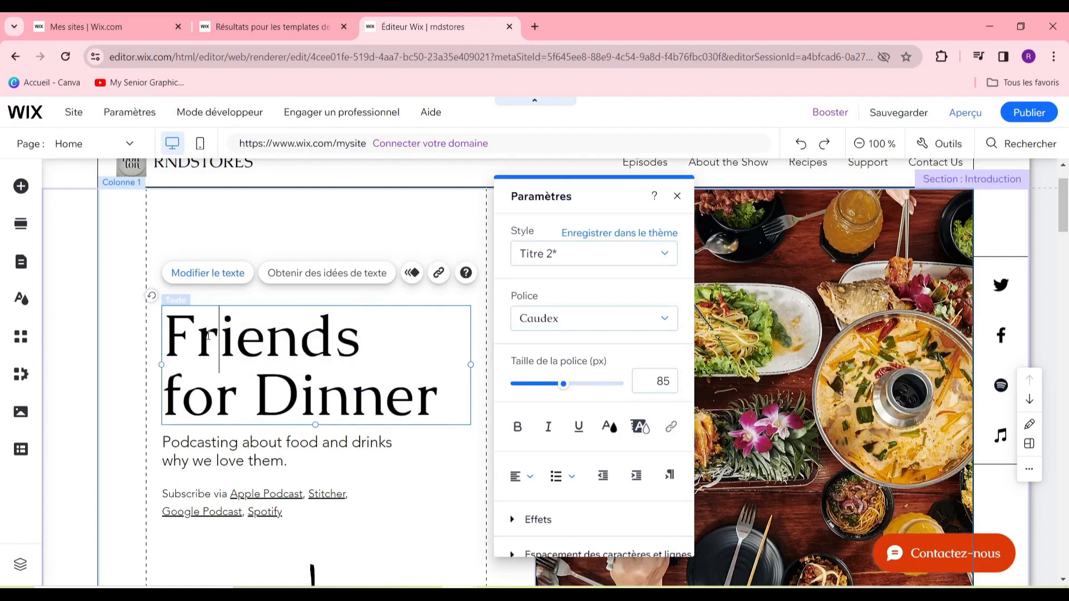
double_click(208, 335)
left_click_drag(212, 391, 419, 417)
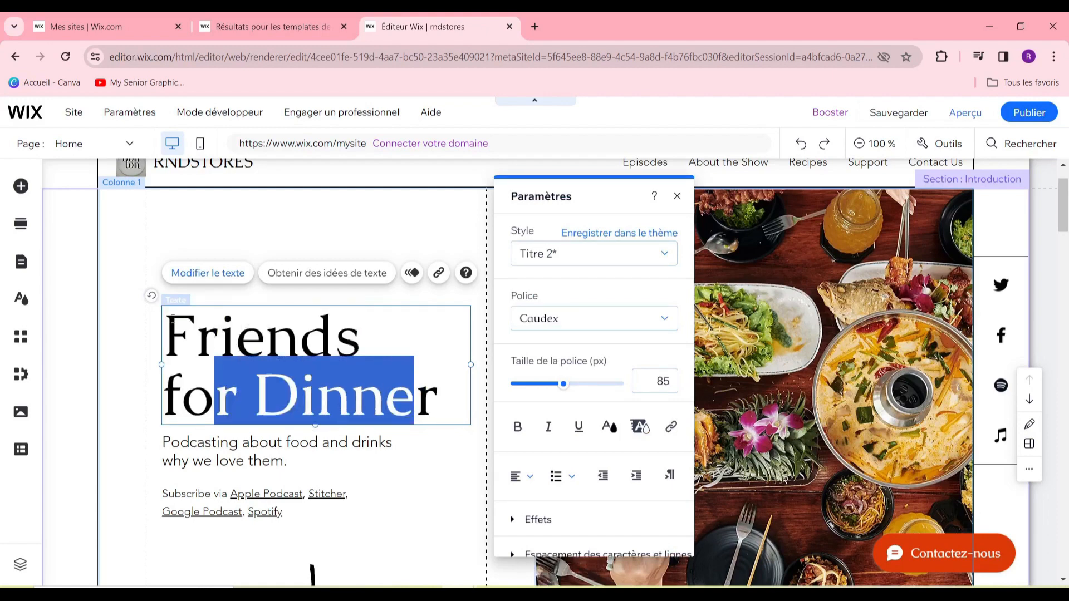
left_click_drag(173, 318, 437, 395)
type("SLOGAN")
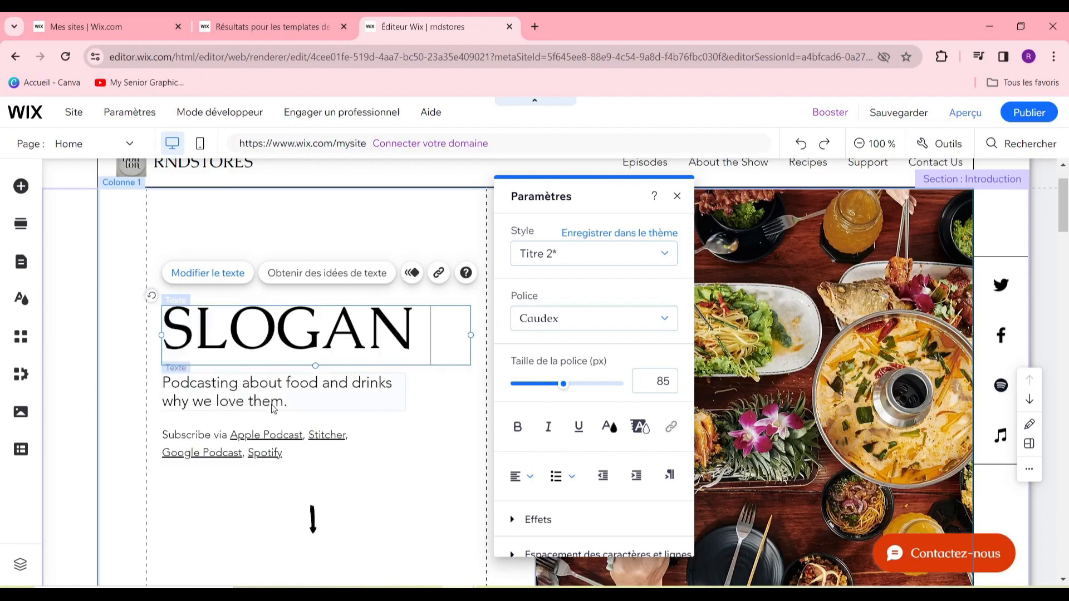
left_click(322, 482)
Step: Search Unsplash for "CUISINE" to find a new background image for the introduction's food photo column
left_click(807, 386)
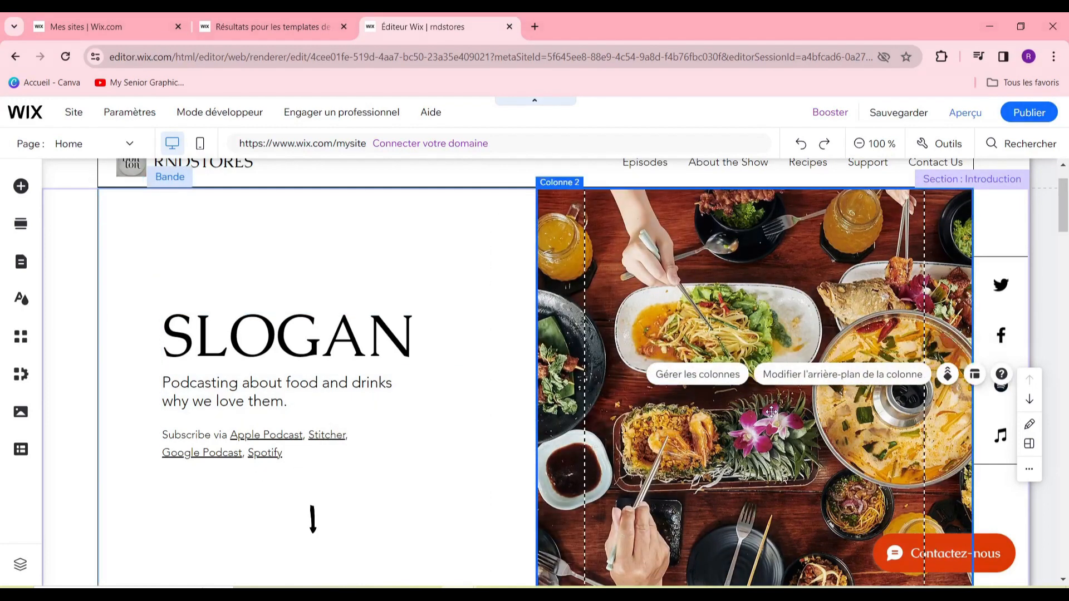
left_click(831, 380)
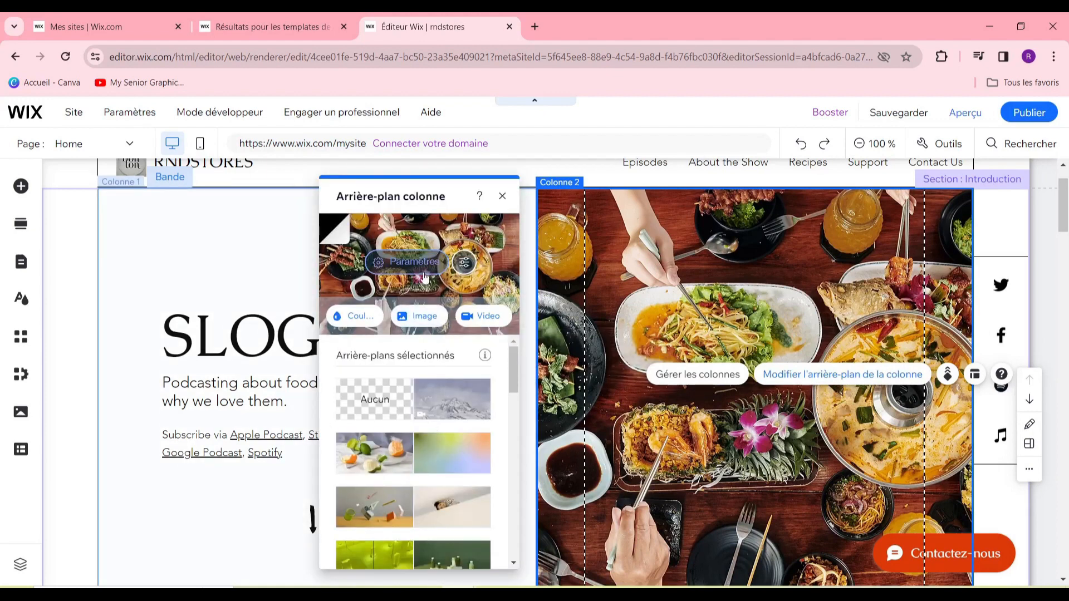
left_click(425, 317)
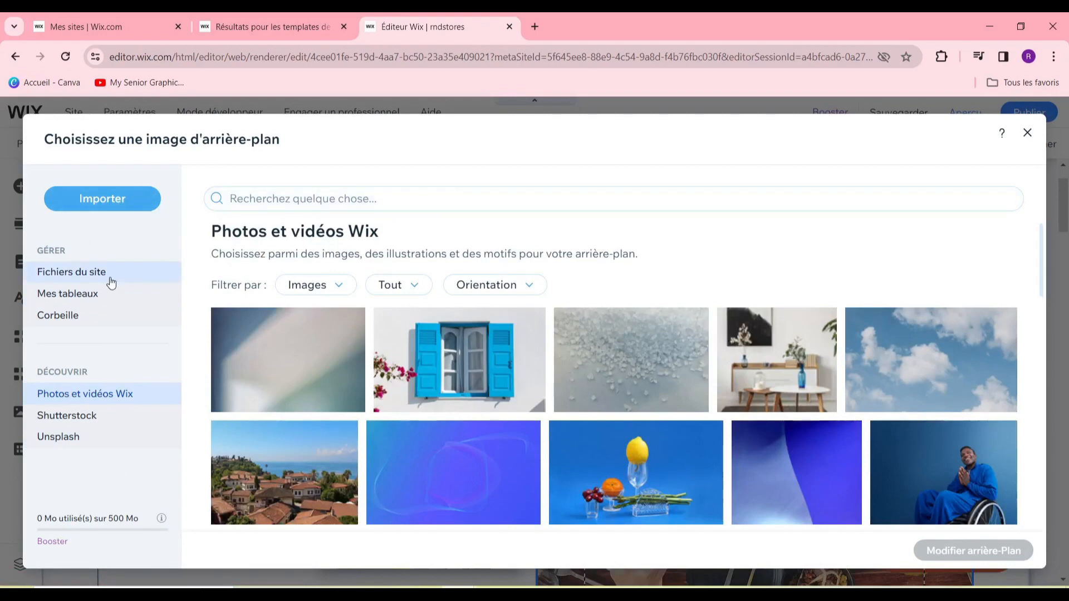
left_click(118, 442)
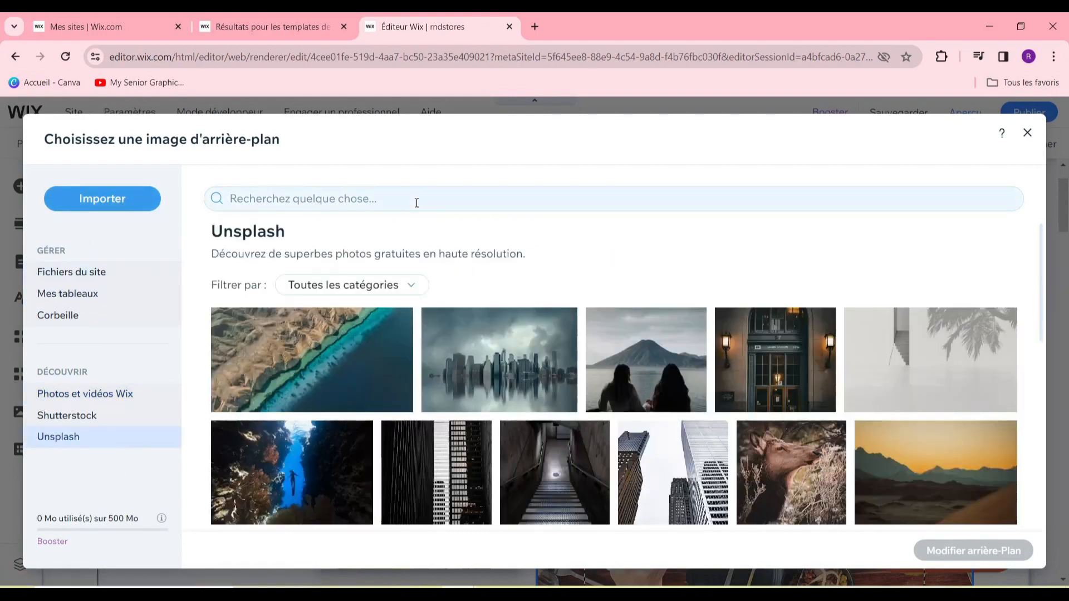
left_click(416, 203)
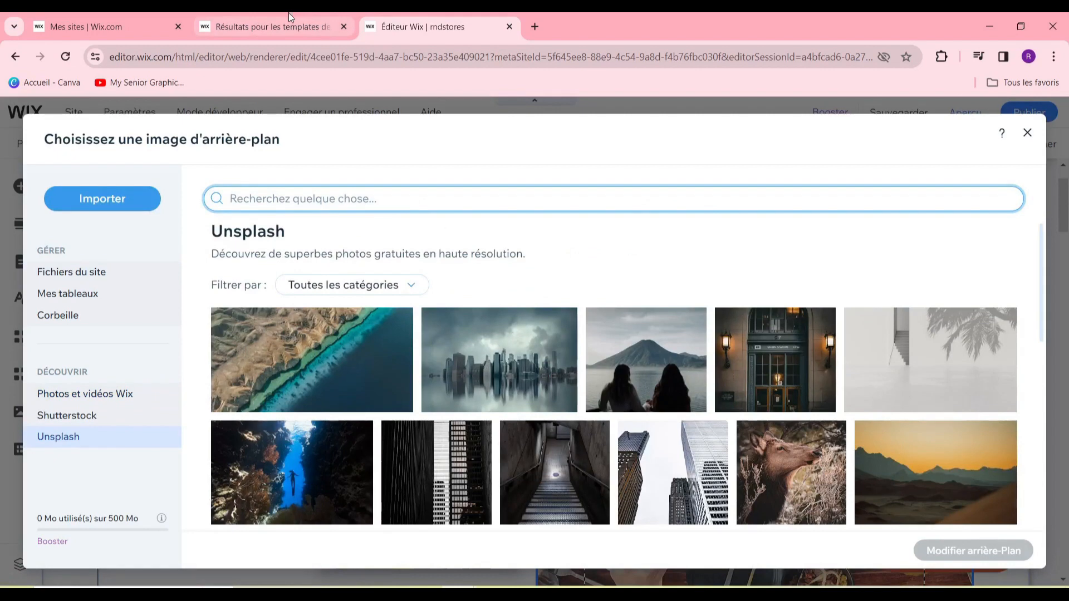
type("CUISINE")
key("Return")
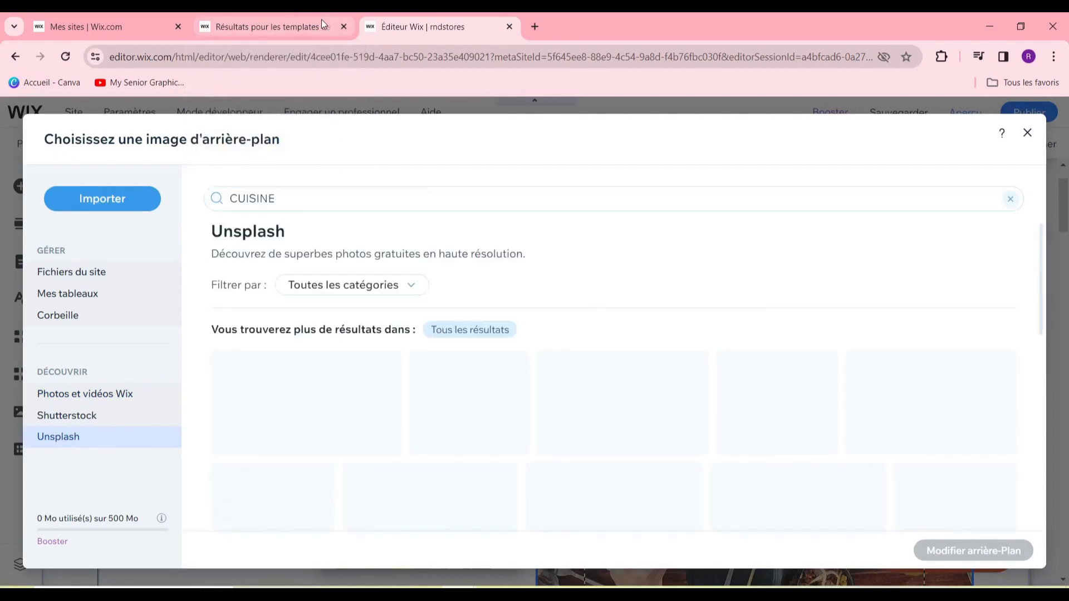
Step: Set the kitchen photo with a shelf of spice jars as the background of the introduction's image column
scroll(560, 305, "down", 2)
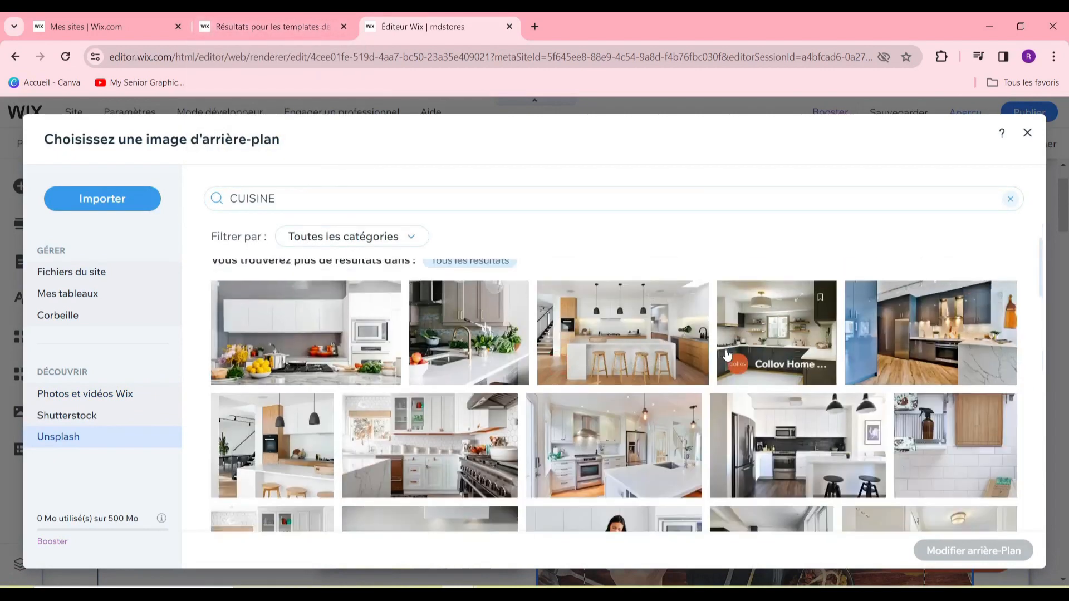
scroll(682, 356, "down", 5)
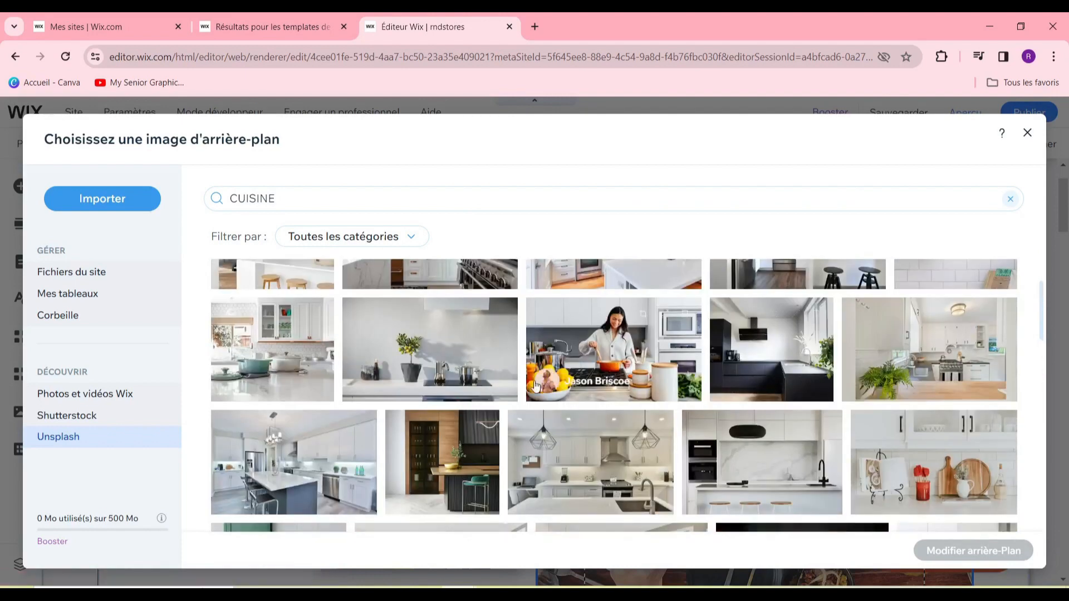
scroll(629, 361, "down", 3)
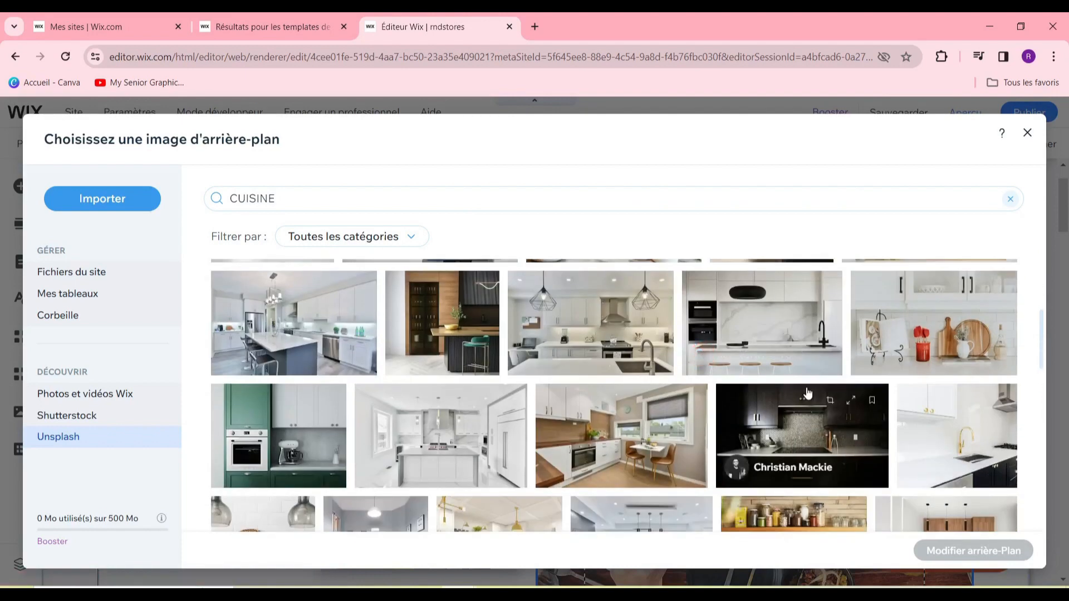
scroll(724, 400, "up", 2)
left_click(343, 204)
scroll(616, 354, "down", 4)
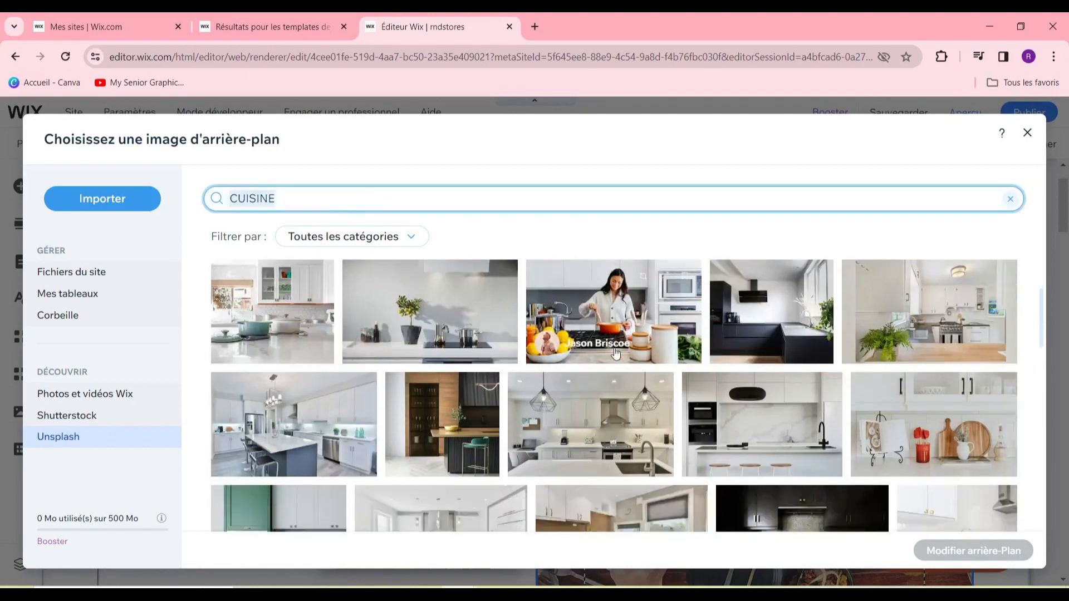
left_click(800, 419)
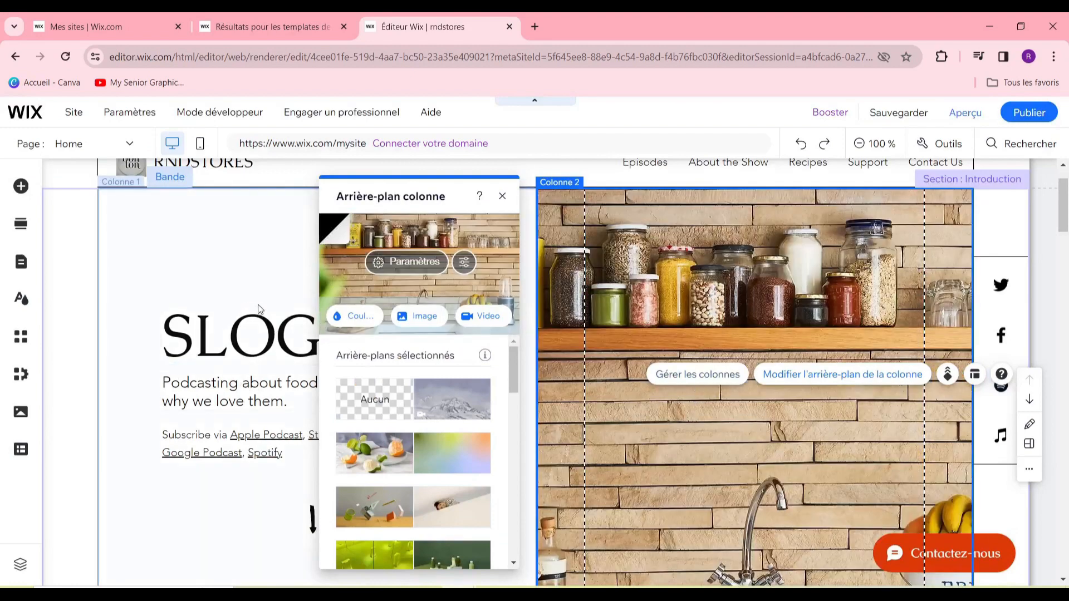
left_click(237, 278)
Step: Apply the semi-transparent grey preset design to the site header
scroll(705, 410, "down", 5)
scroll(750, 399, "up", 3)
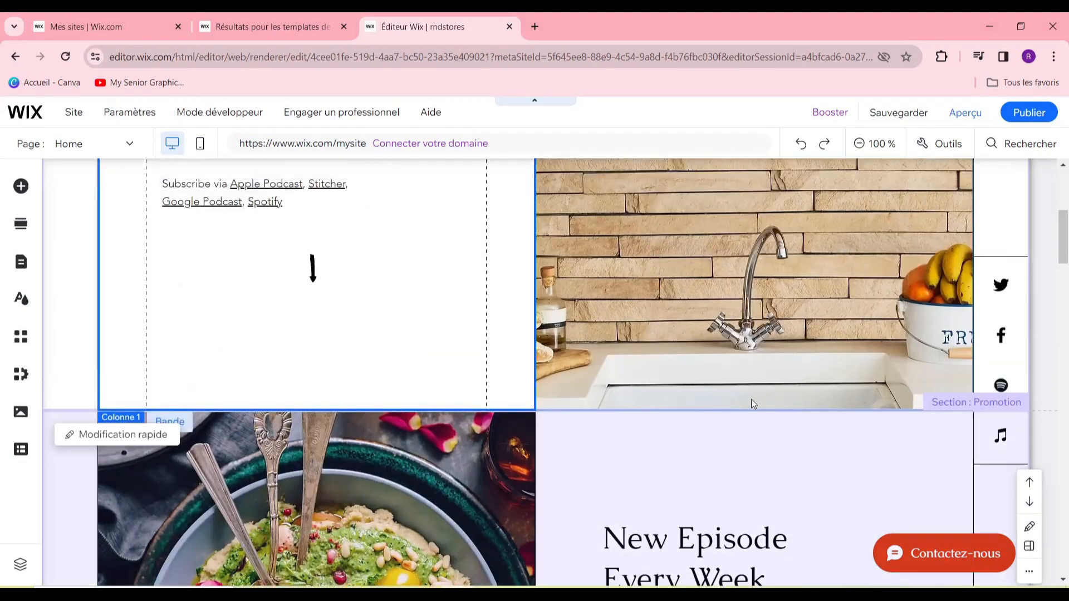
scroll(794, 256, "down", 3)
scroll(792, 266, "up", 3)
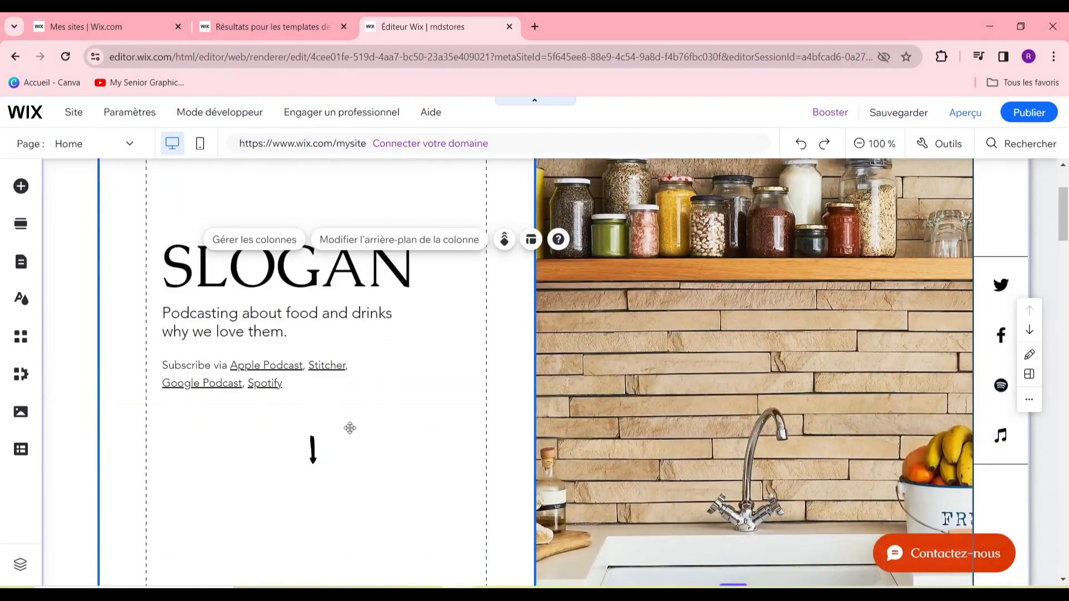
scroll(250, 443, "up", 3)
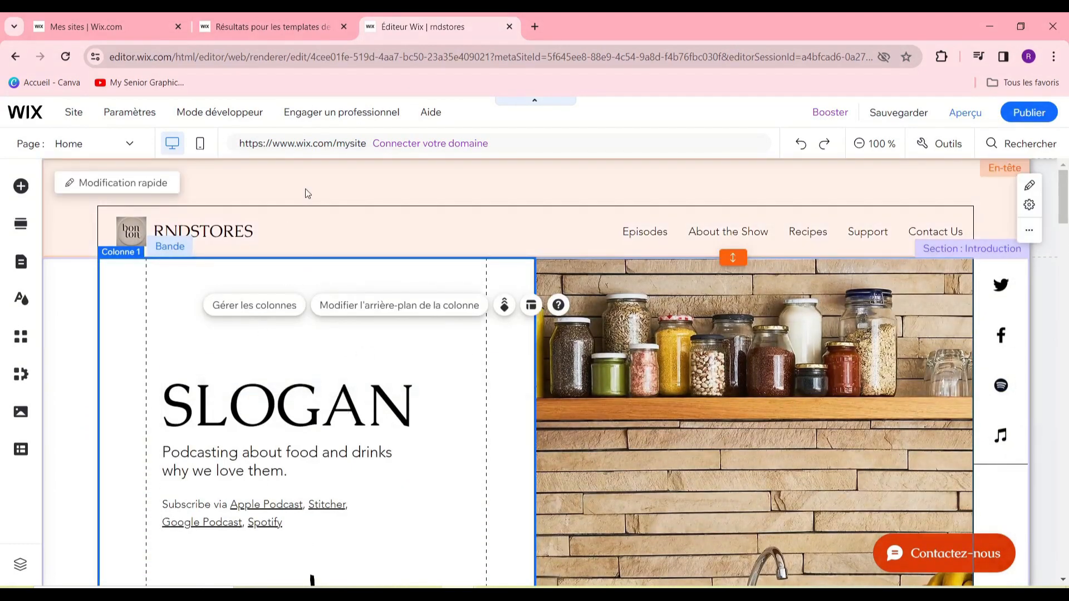
left_click(307, 193)
left_click_drag(215, 212, 455, 188)
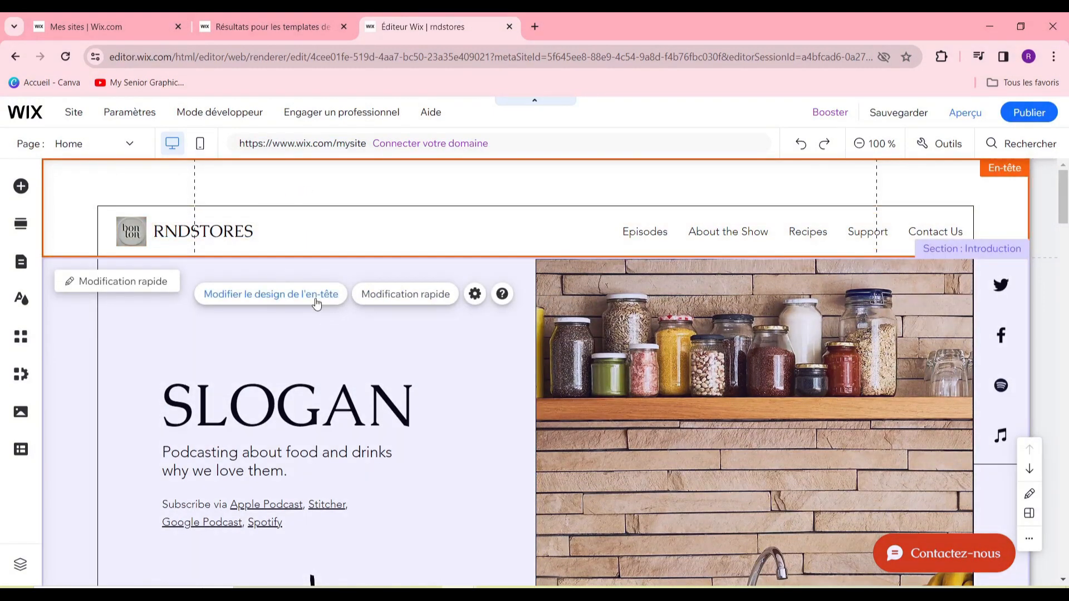
left_click(316, 302)
scroll(940, 434, "down", 6)
scroll(941, 432, "up", 4)
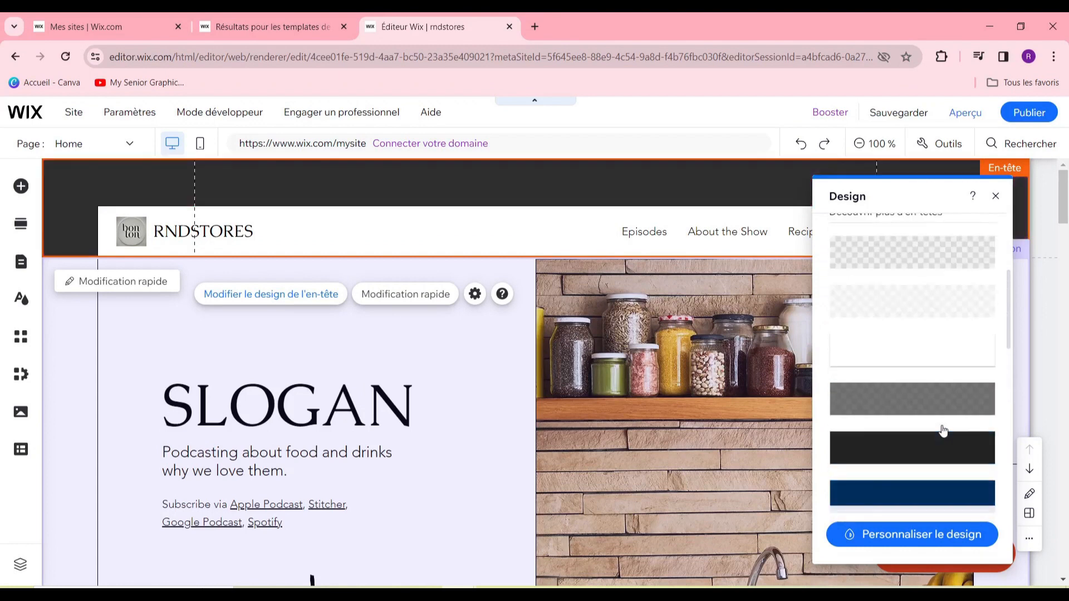
scroll(943, 431, "down", 2)
scroll(942, 431, "up", 4)
scroll(943, 433, "down", 3)
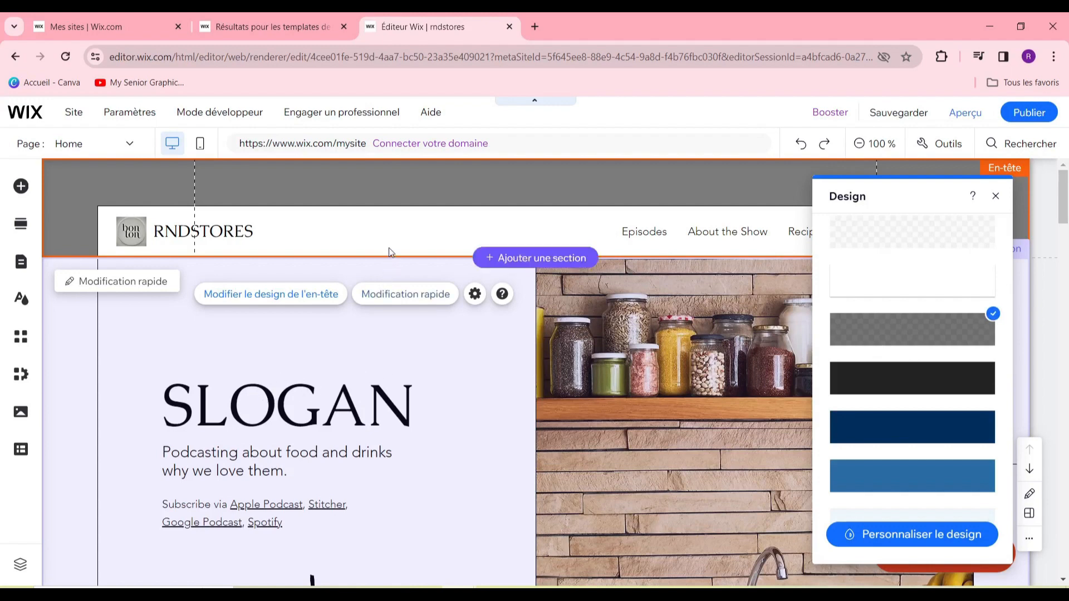
left_click(222, 309)
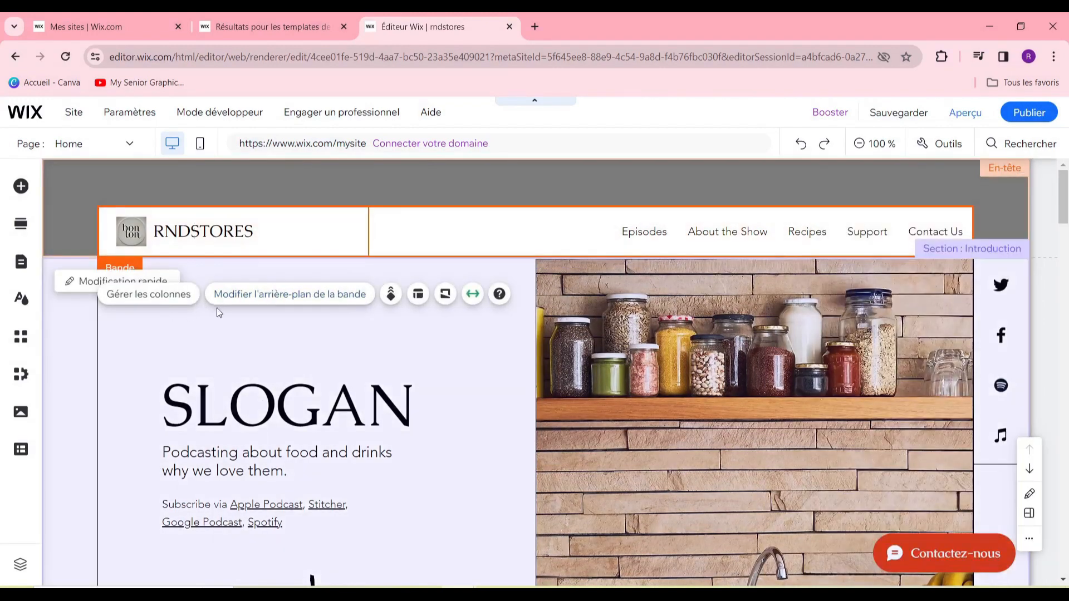
Step: Browse the suggested background images and videos for the header's strip
left_click(330, 295)
scroll(885, 451, "down", 5)
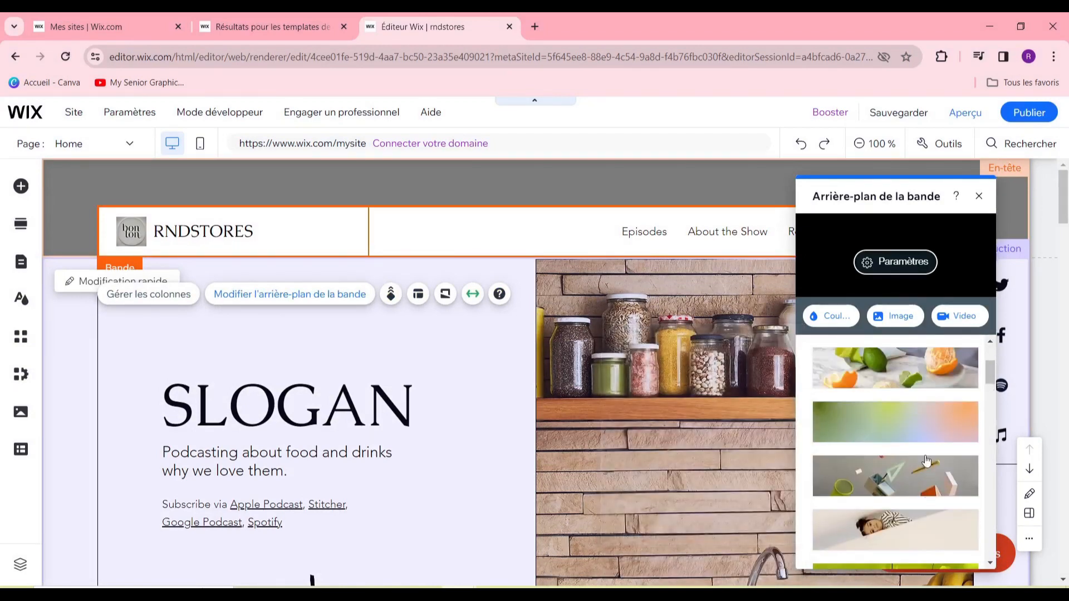
scroll(913, 470, "down", 5)
scroll(909, 472, "down", 6)
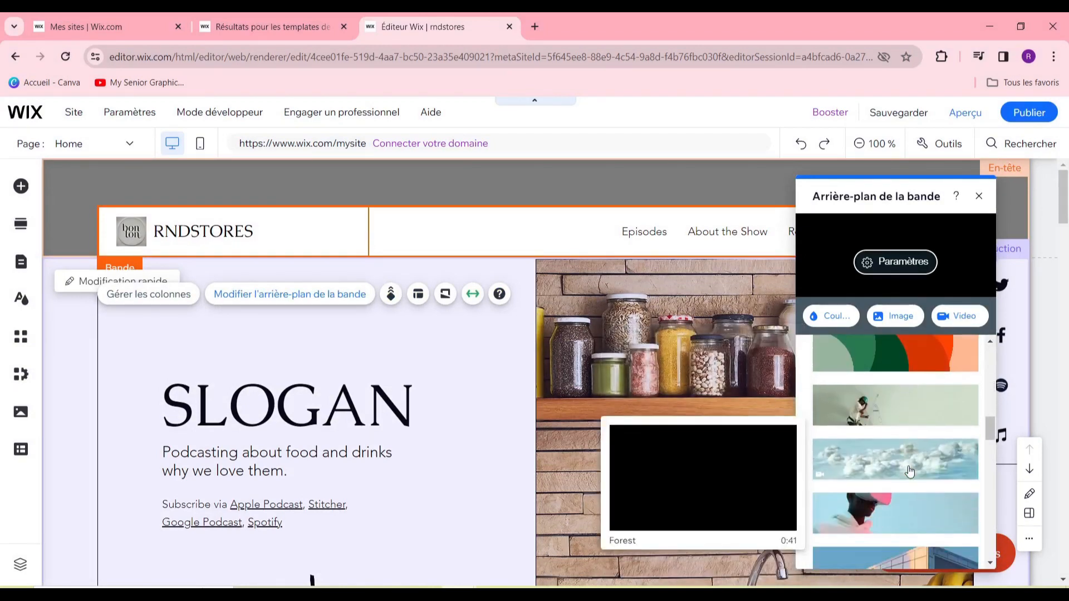
scroll(908, 469, "down", 4)
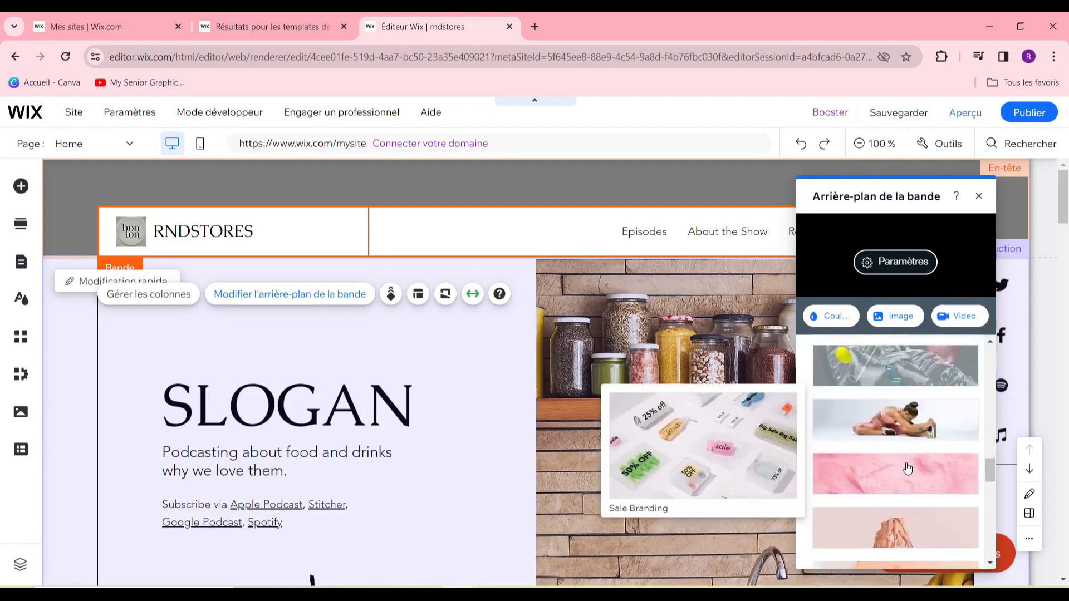
scroll(899, 410, "up", 1)
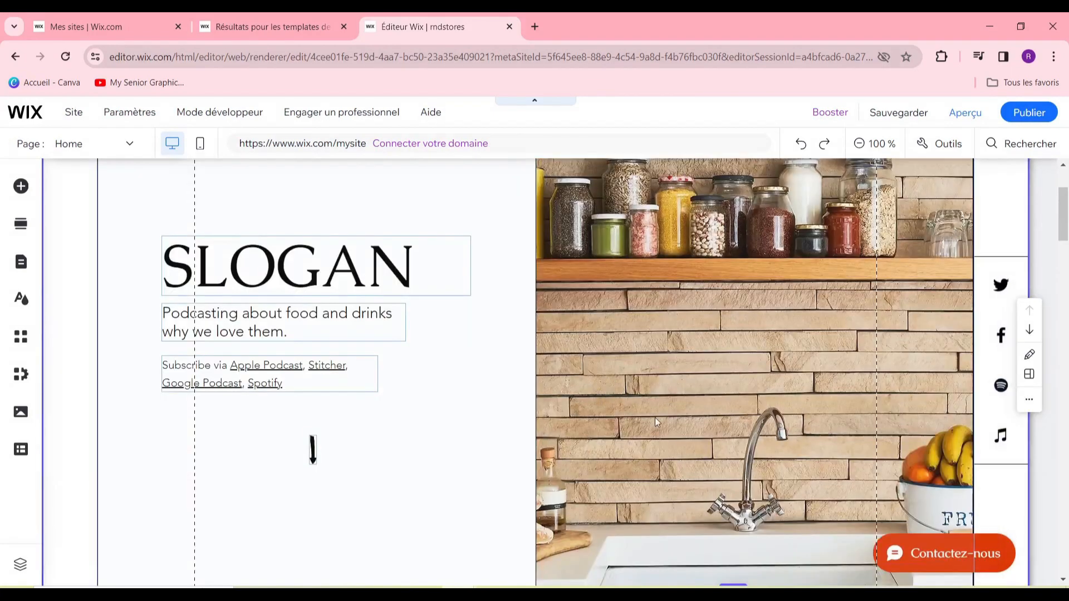
scroll(734, 418, "down", 10)
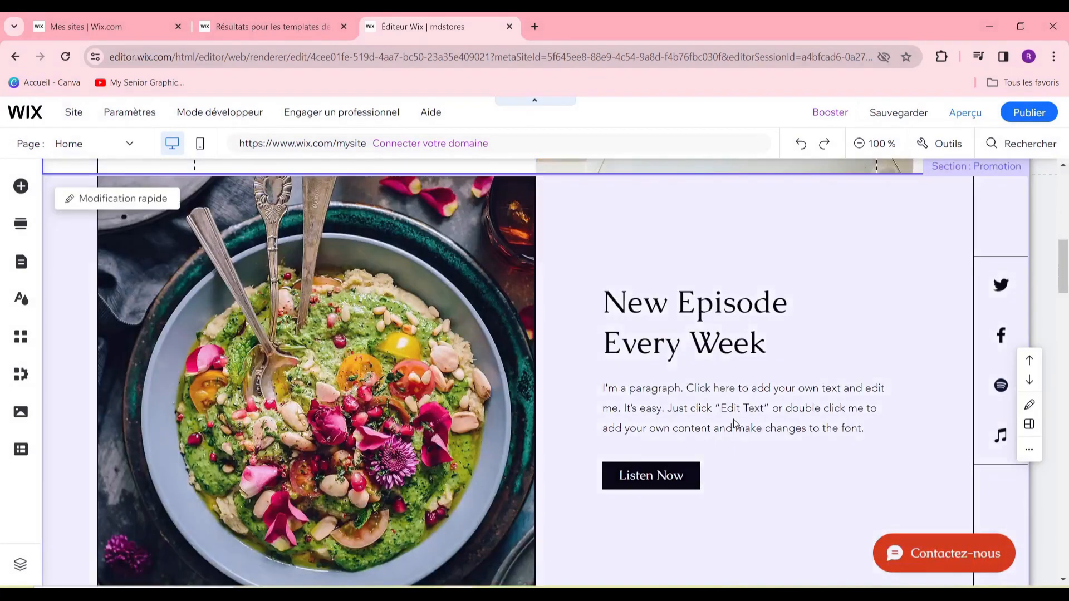
scroll(731, 438, "down", 12)
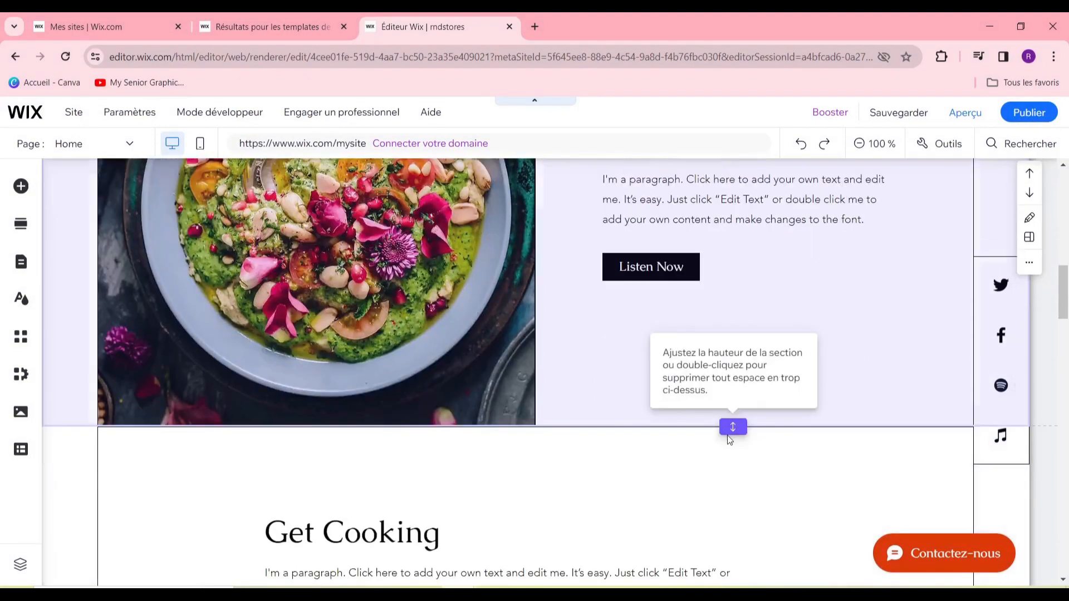
scroll(724, 435, "up", 20)
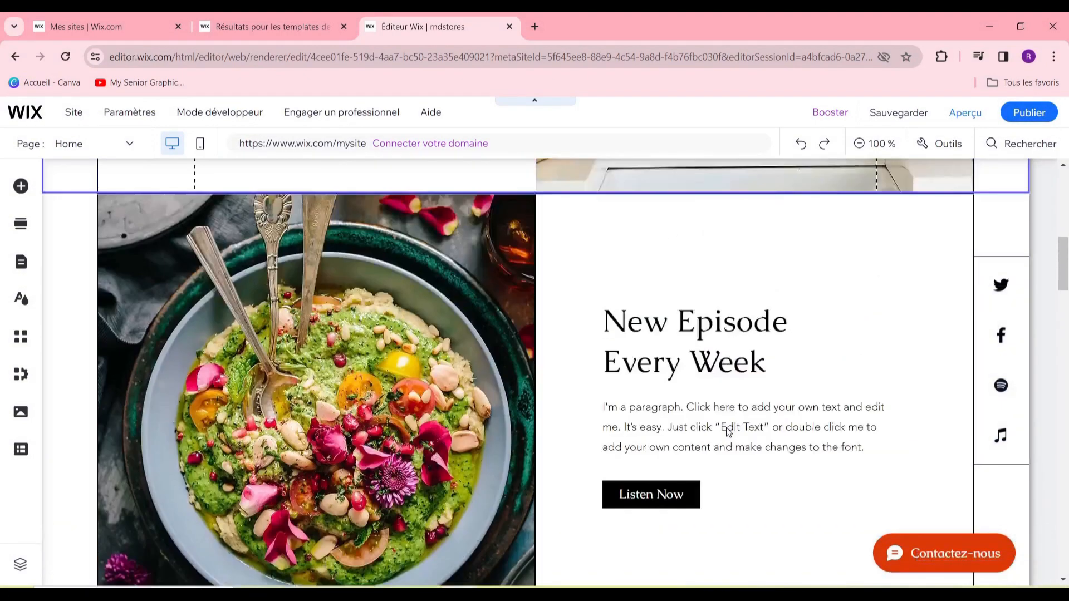
scroll(724, 434, "up", 4)
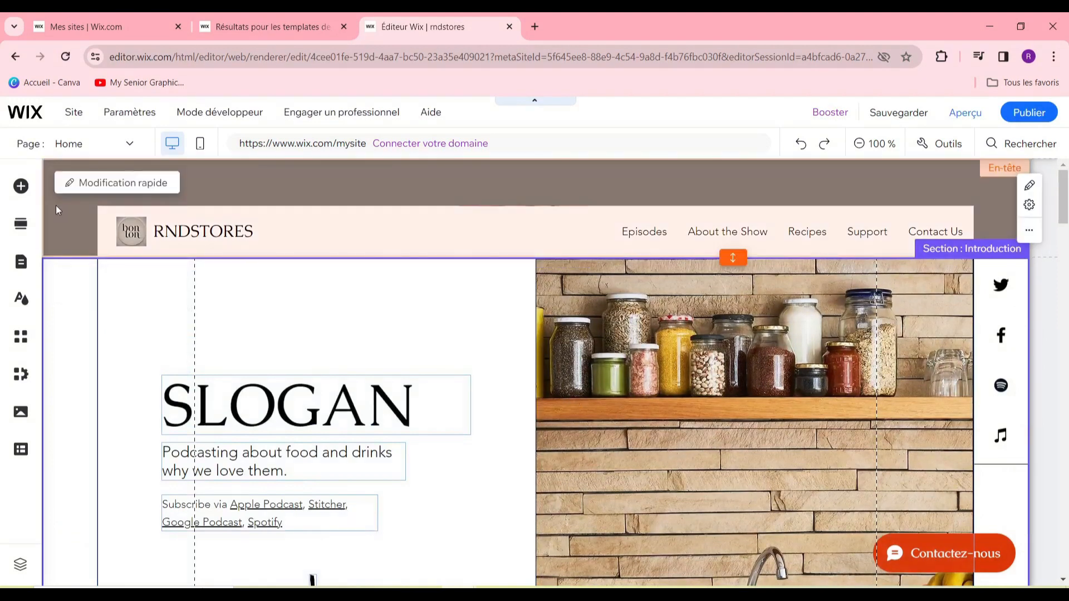
Step: Add the green rounded SHOP button with an arrow icon to the introduction section's text column
left_click(20, 187)
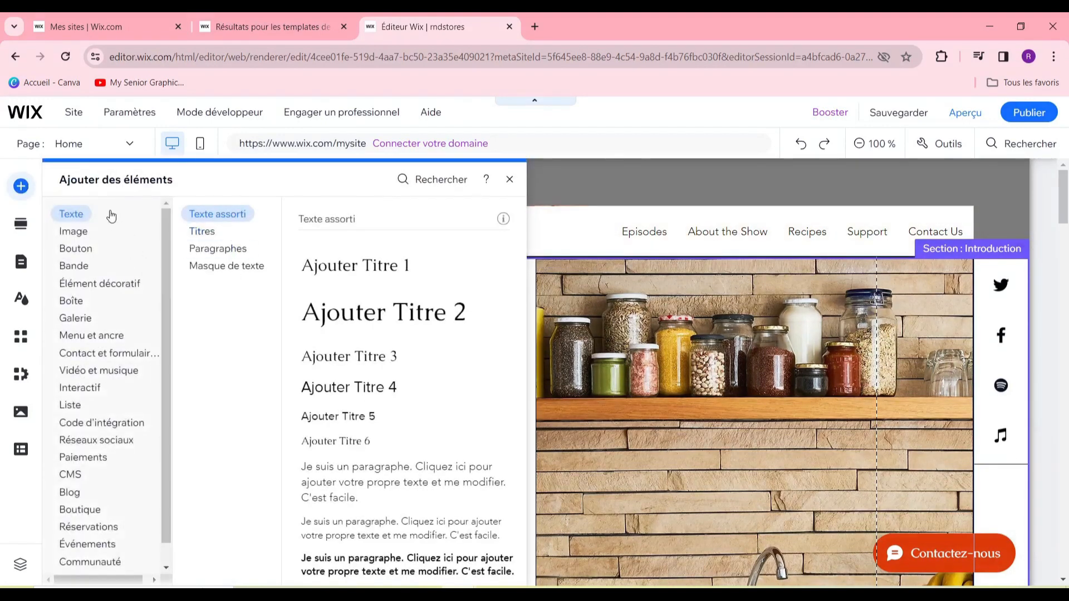
scroll(112, 239, "down", 1)
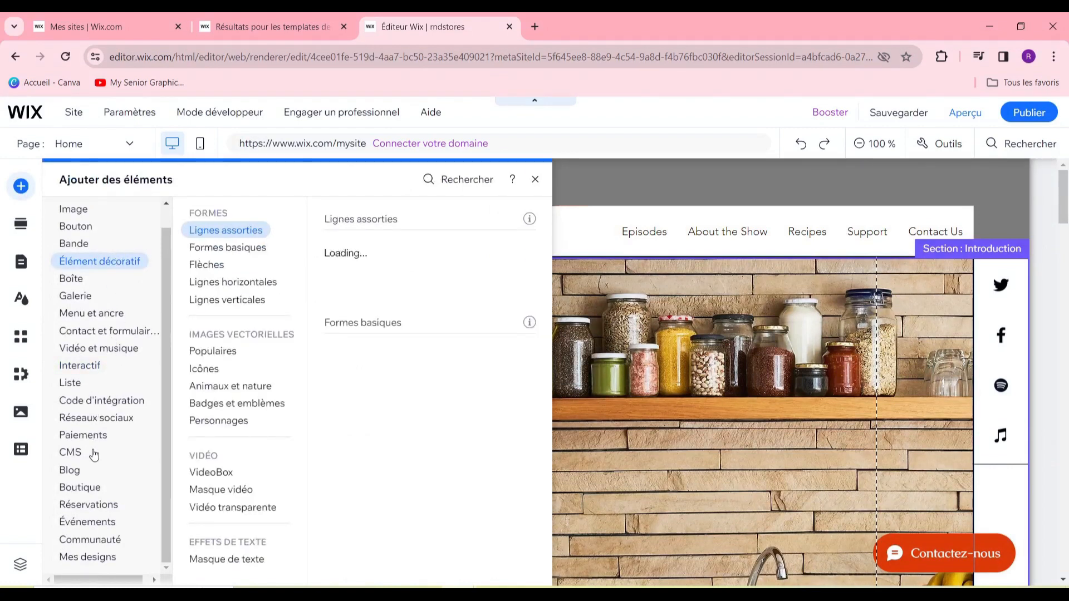
mouse_move(105, 312)
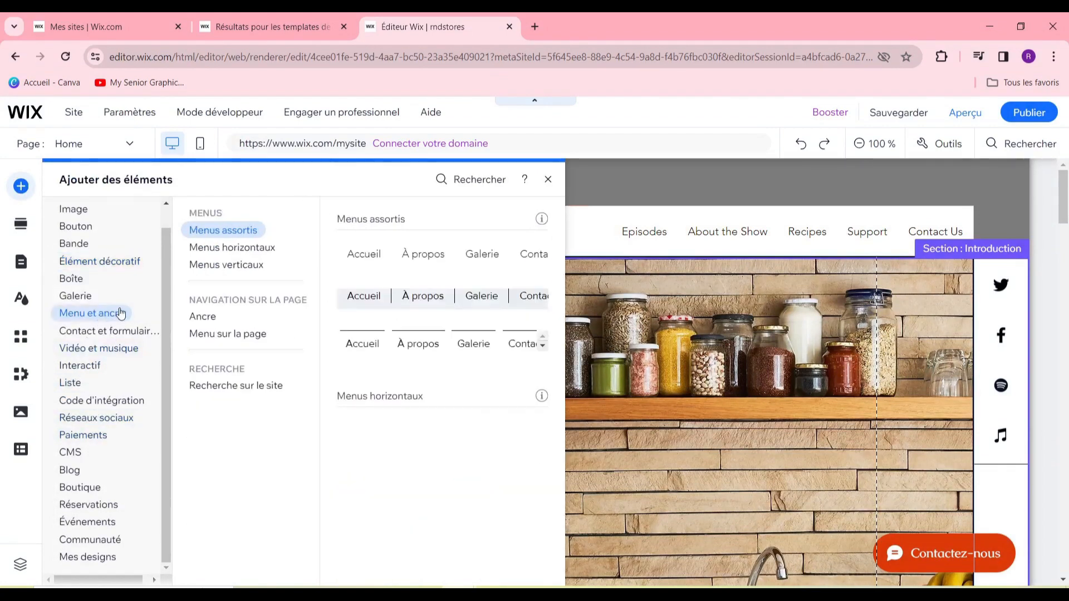
mouse_move(82, 245)
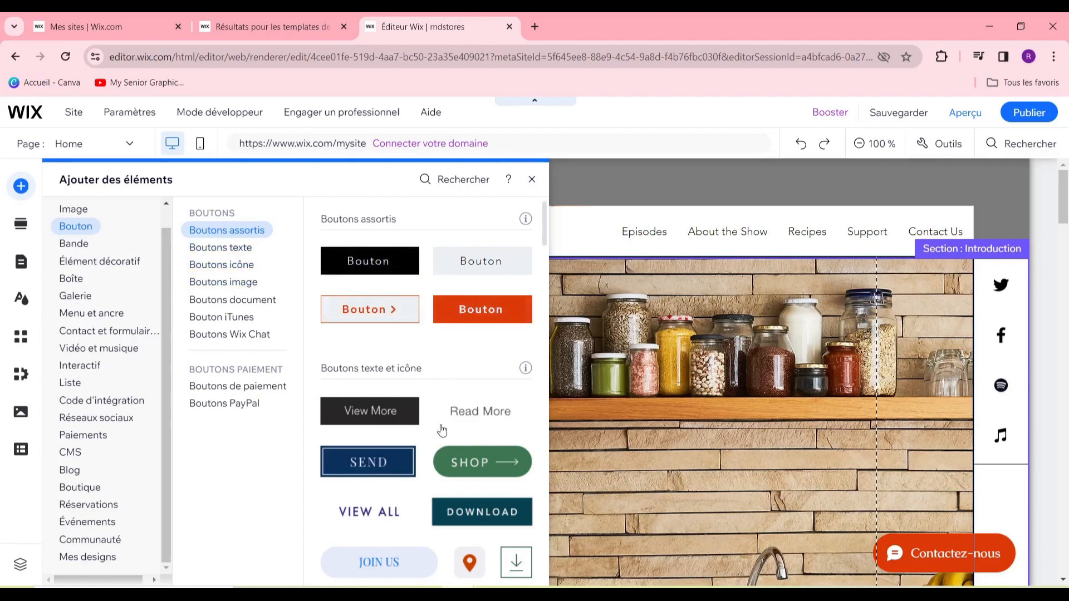
scroll(442, 430, "down", 4)
scroll(394, 412, "up", 3)
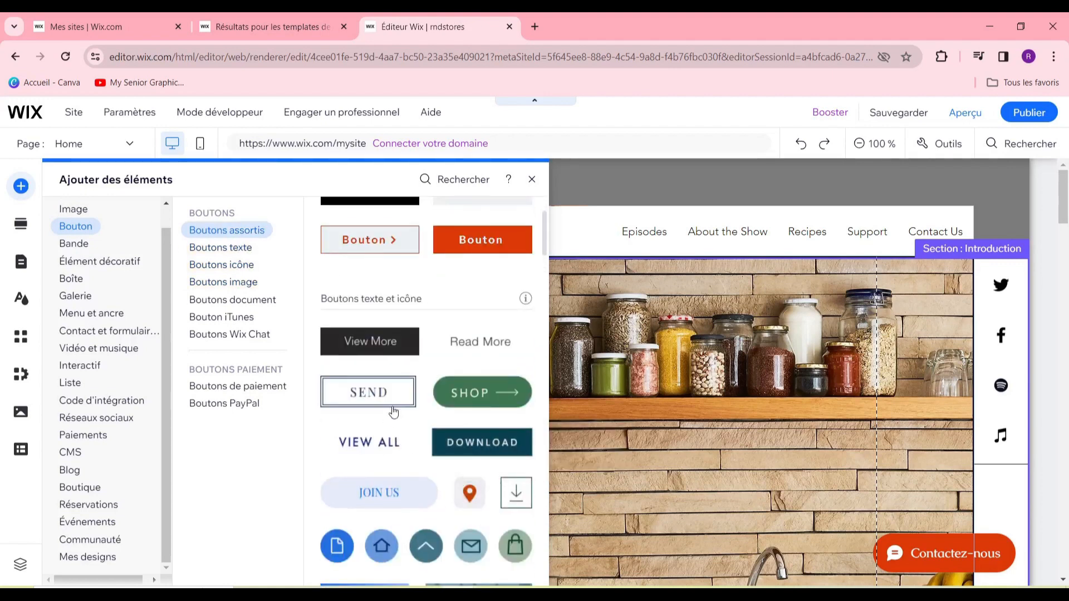
left_click_drag(483, 406, 416, 521)
scroll(579, 432, "down", 5)
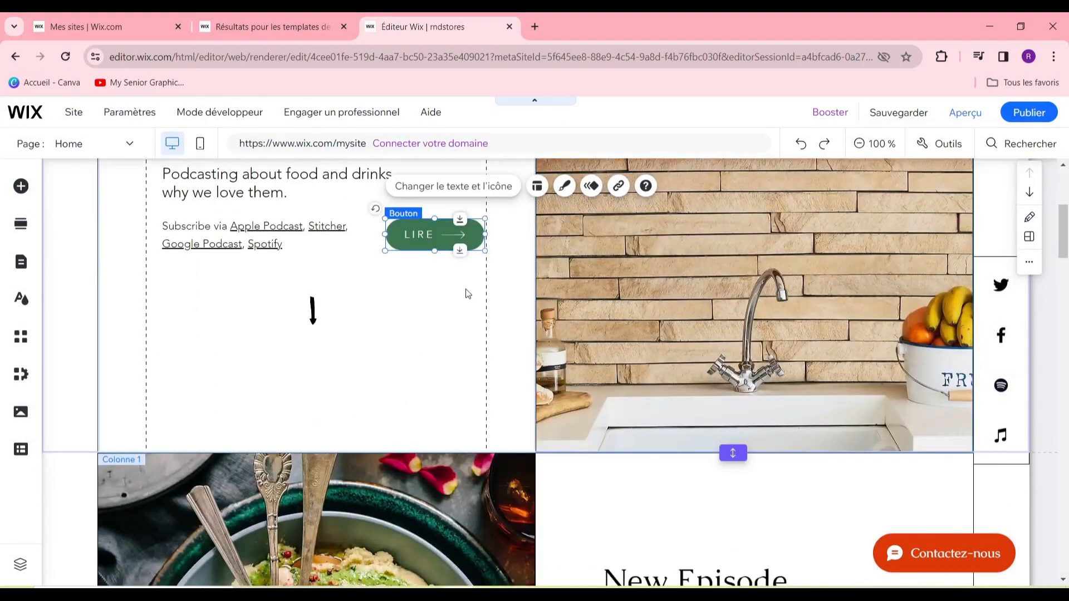
Step: Delete the small down-arrow vector image and place the green button in its area below the podcast subscription links
left_click_drag(434, 235, 267, 356)
left_click(314, 325)
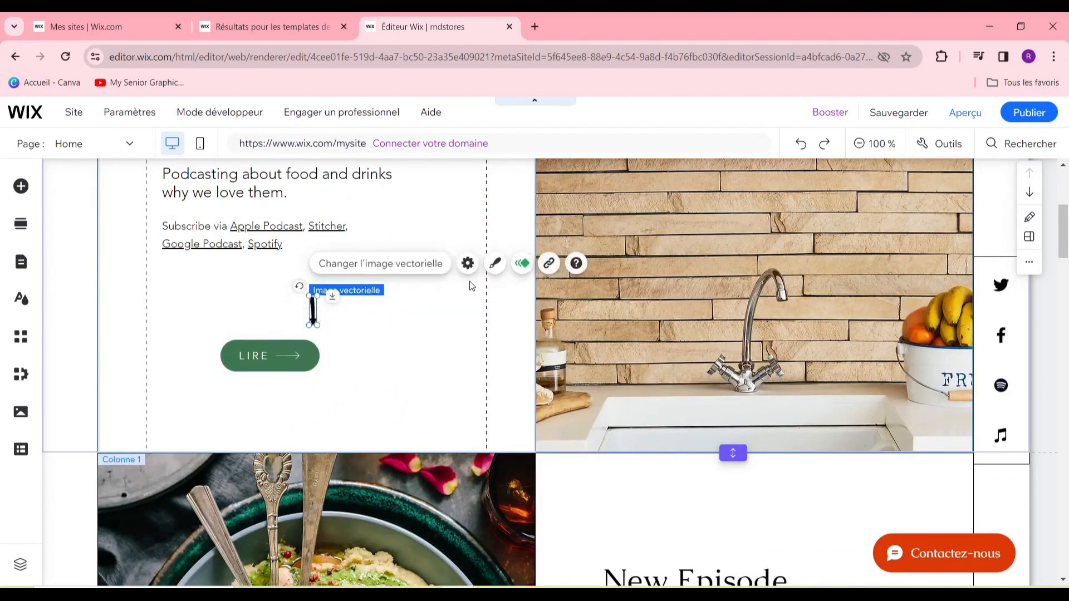
key("Delete")
left_click_drag(269, 366, 249, 307)
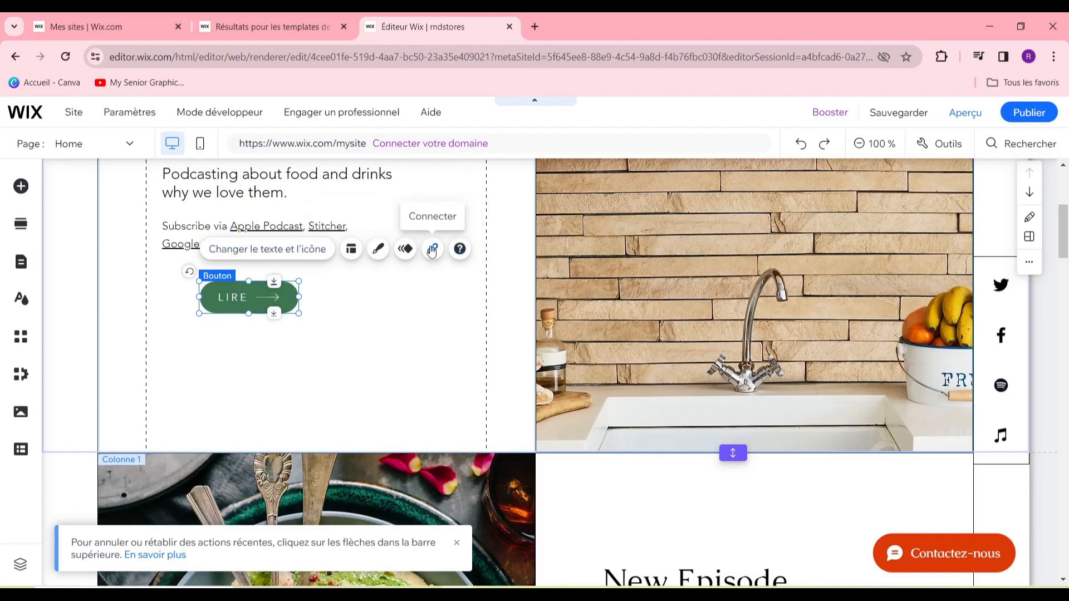
Step: Change the green button's text to "EN VOIR PLUS" and check its link options without setting a link
double_click(239, 302)
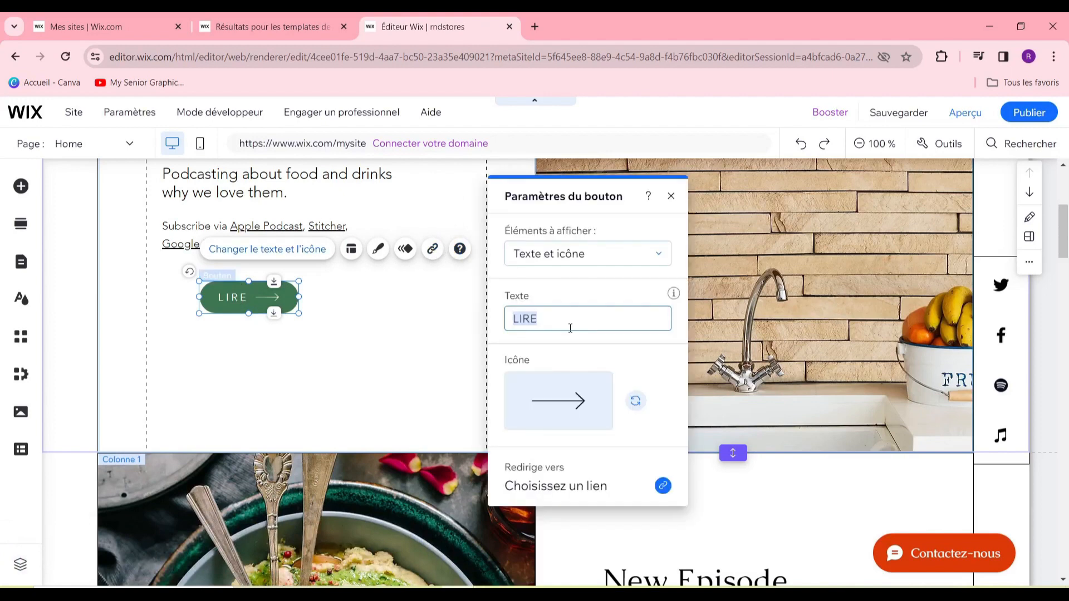
key("BackSpace")
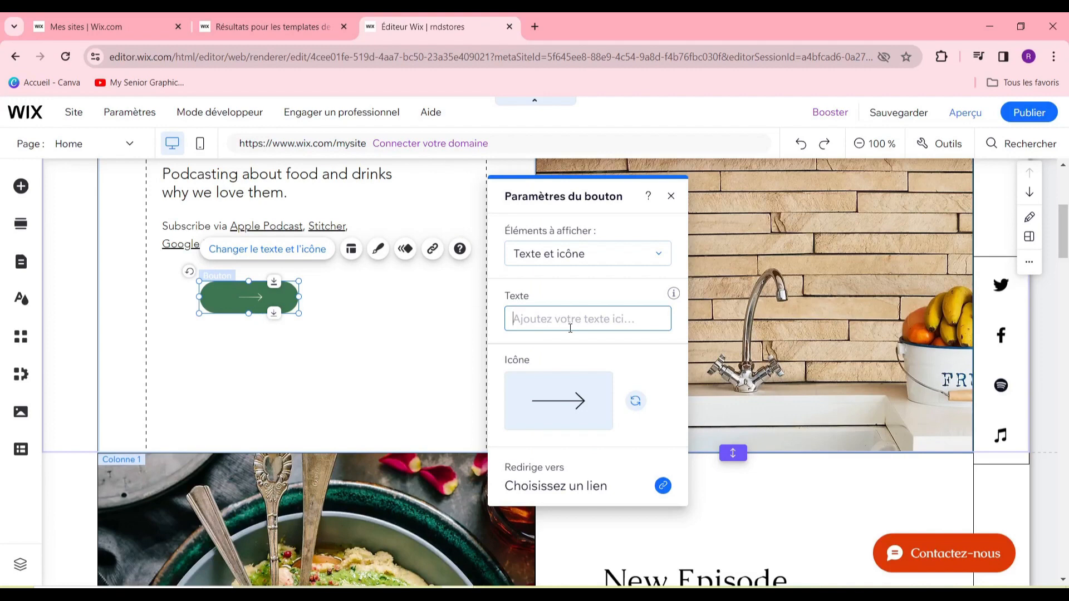
type("EN VOIR PLUS")
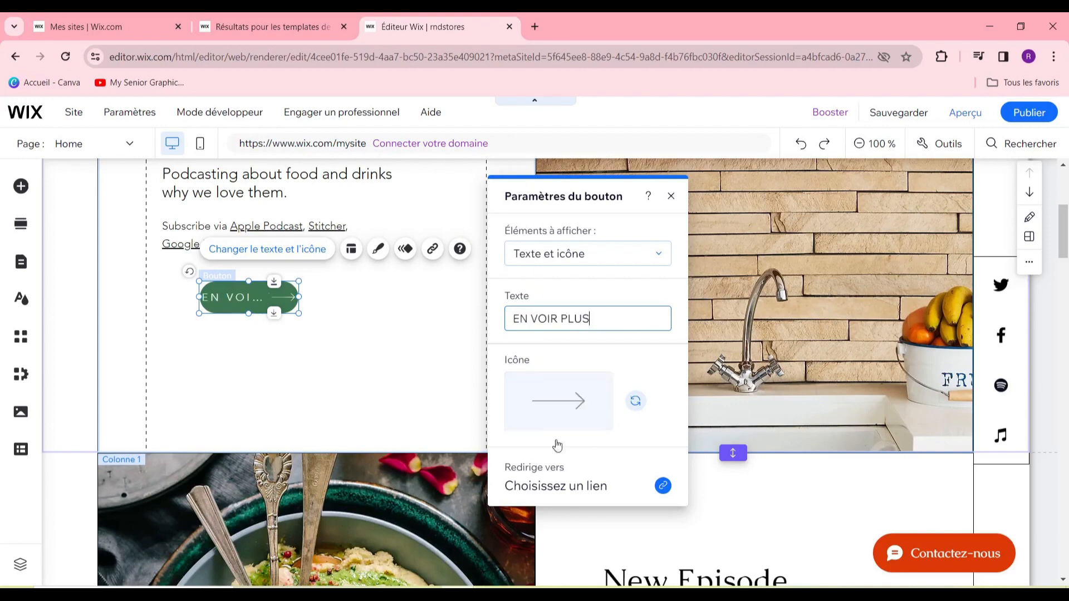
left_click(596, 494)
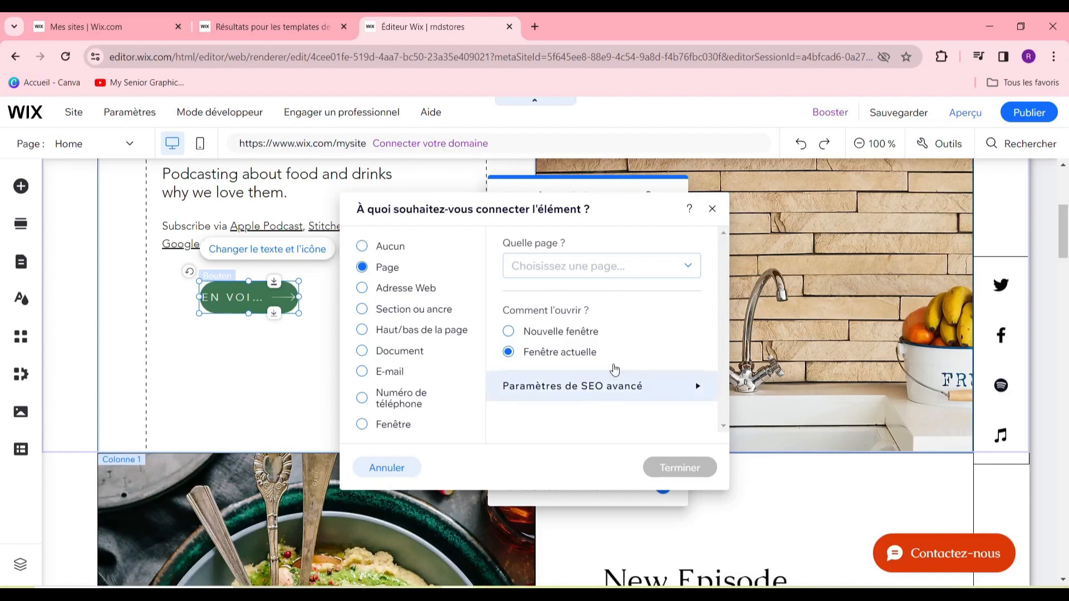
left_click(713, 209)
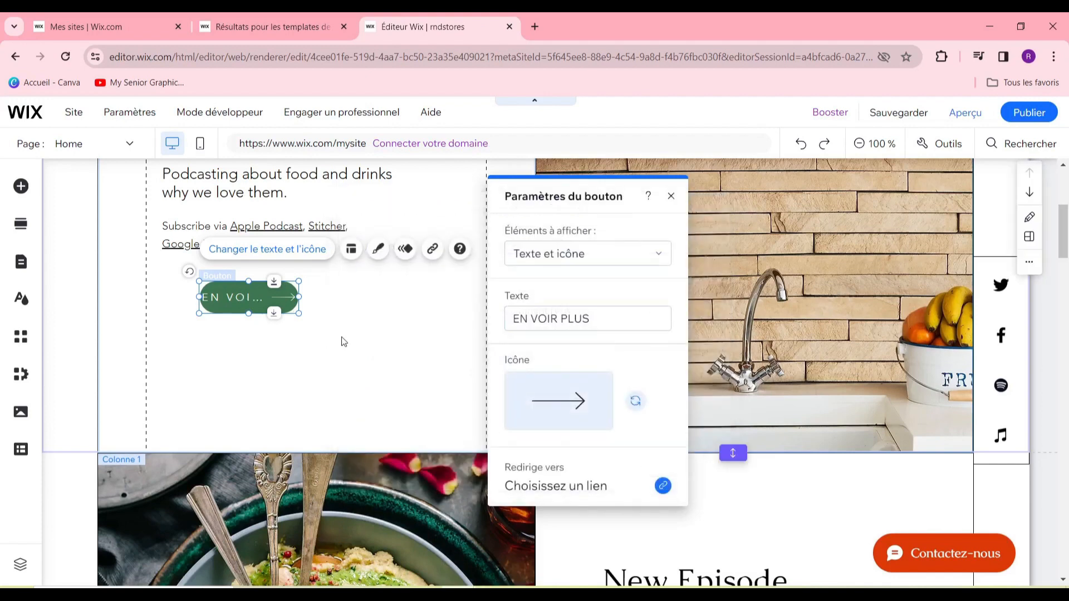
left_click(346, 347)
Step: Add the coloured square-icon social media bar to the introduction section and move it down level with the green button
scroll(346, 345, "up", 4)
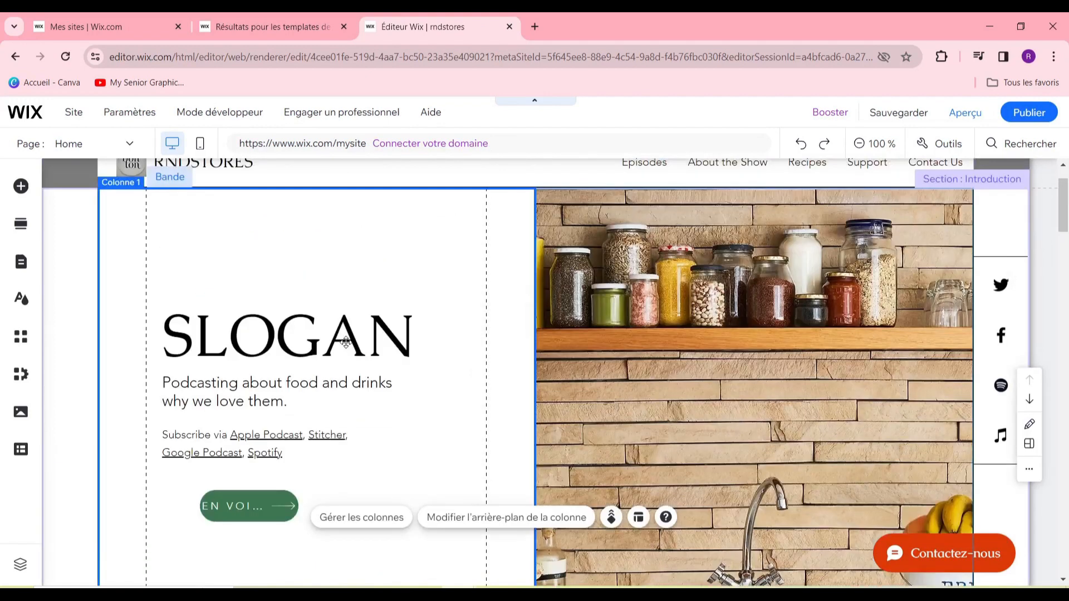
scroll(334, 362, "down", 3)
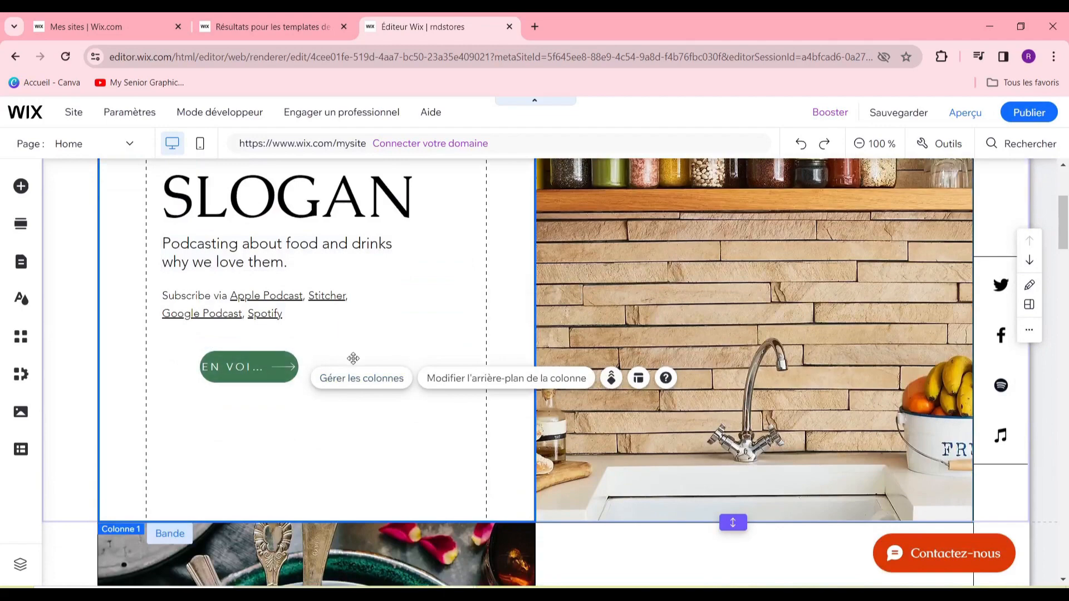
scroll(353, 358, "down", 4)
scroll(415, 413, "up", 8)
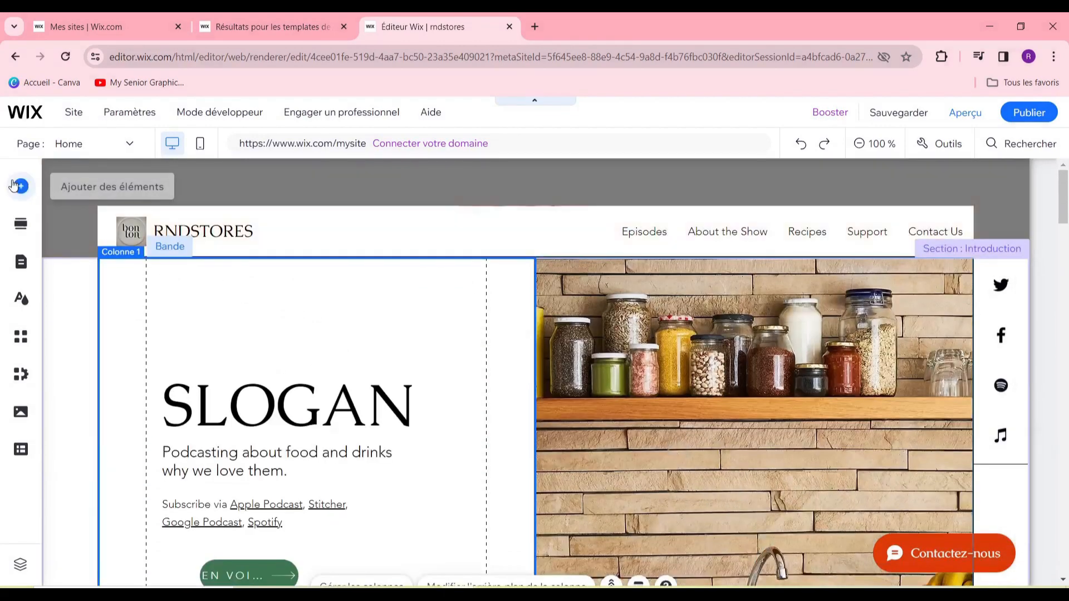
left_click(17, 185)
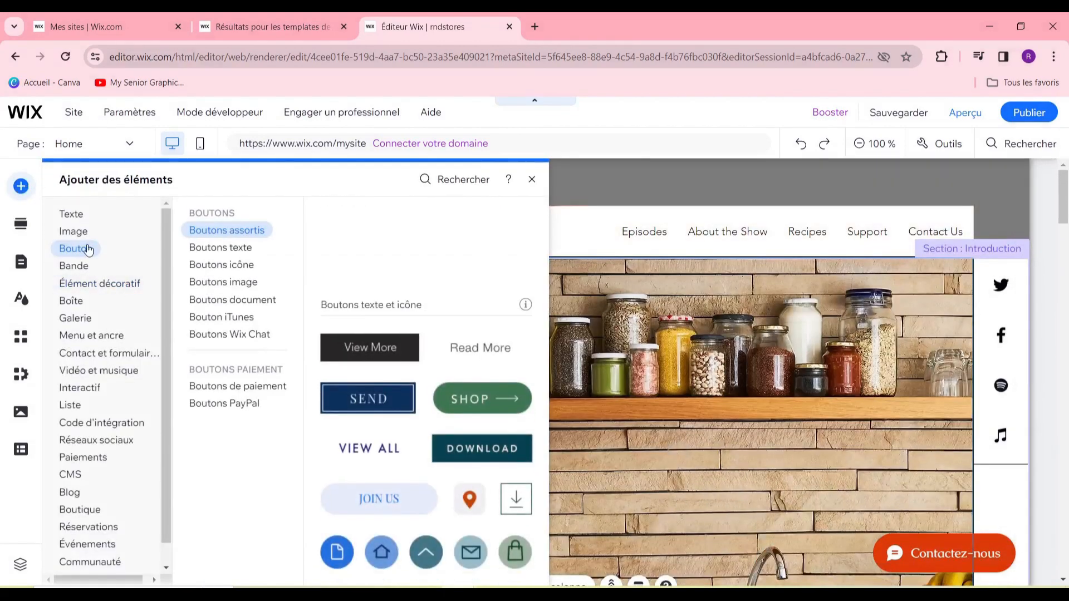
mouse_move(88, 464)
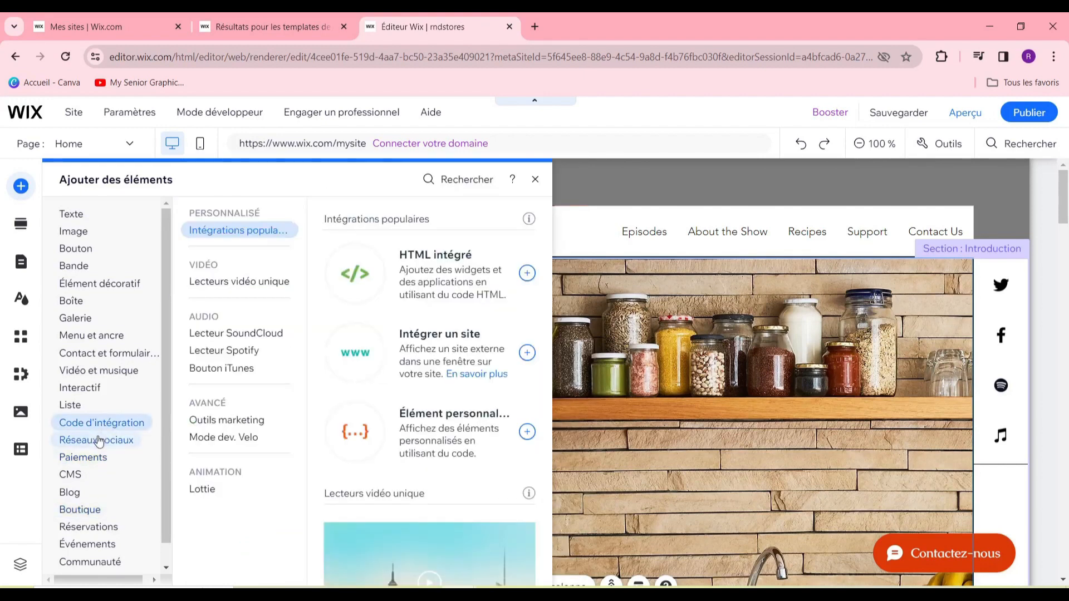
mouse_move(97, 441)
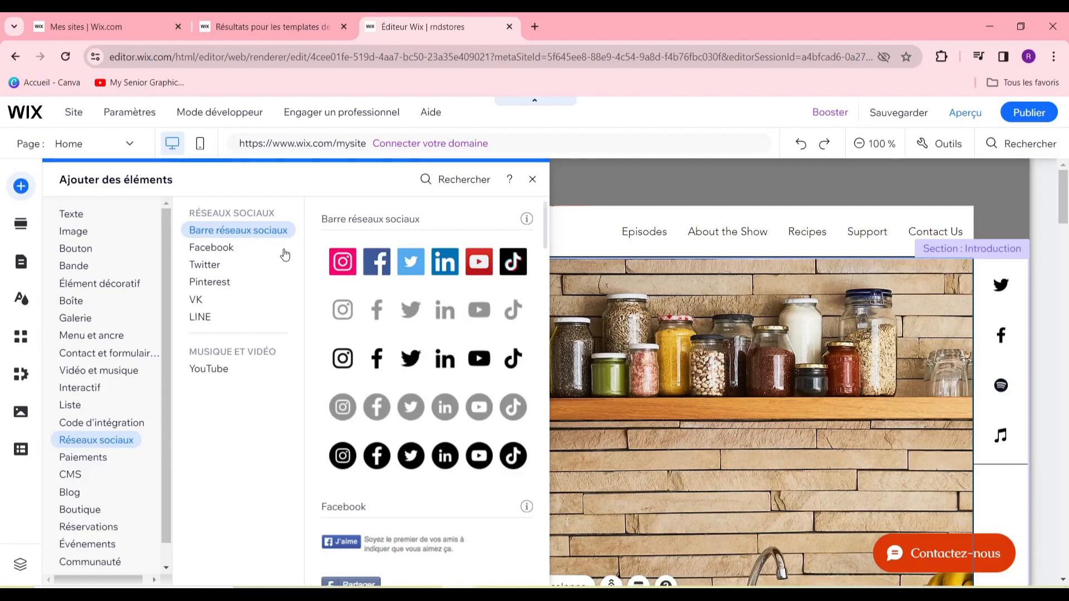
left_click_drag(377, 263, 513, 370)
scroll(479, 292, "down", 3)
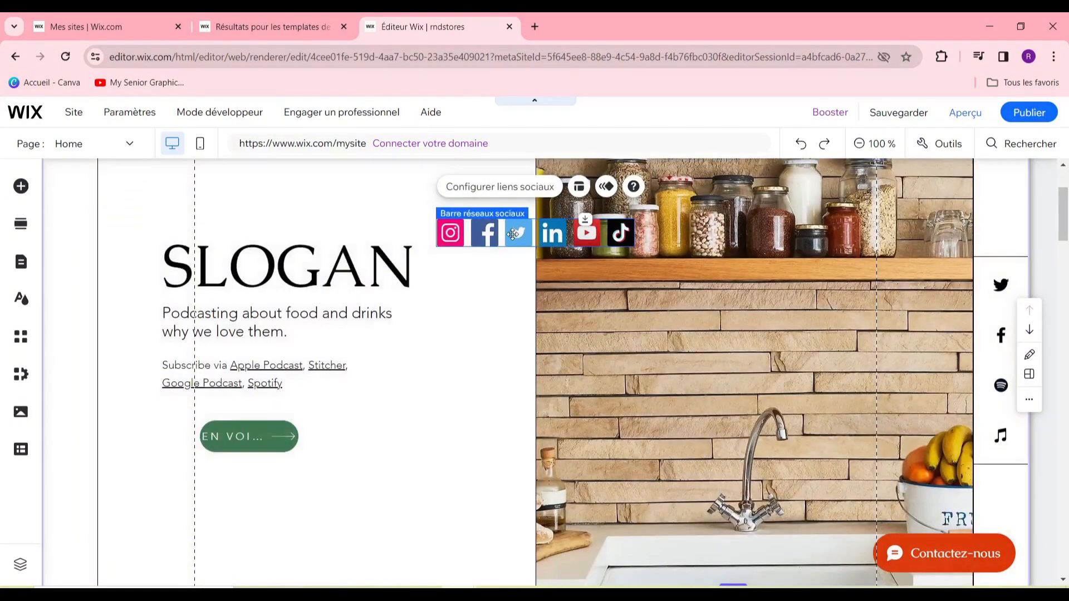
left_click_drag(513, 233, 462, 440)
Step: Browse the video element types and add the single video player for uploaded videos over the Get Cooking section's first blog post
scroll(530, 537, "down", 15)
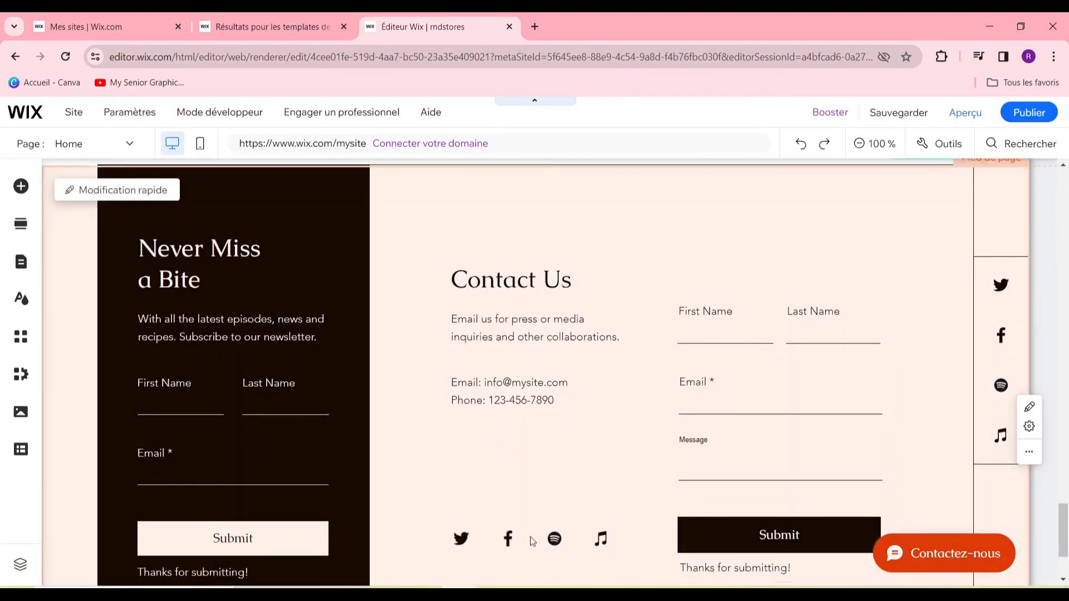
scroll(530, 536, "down", 1)
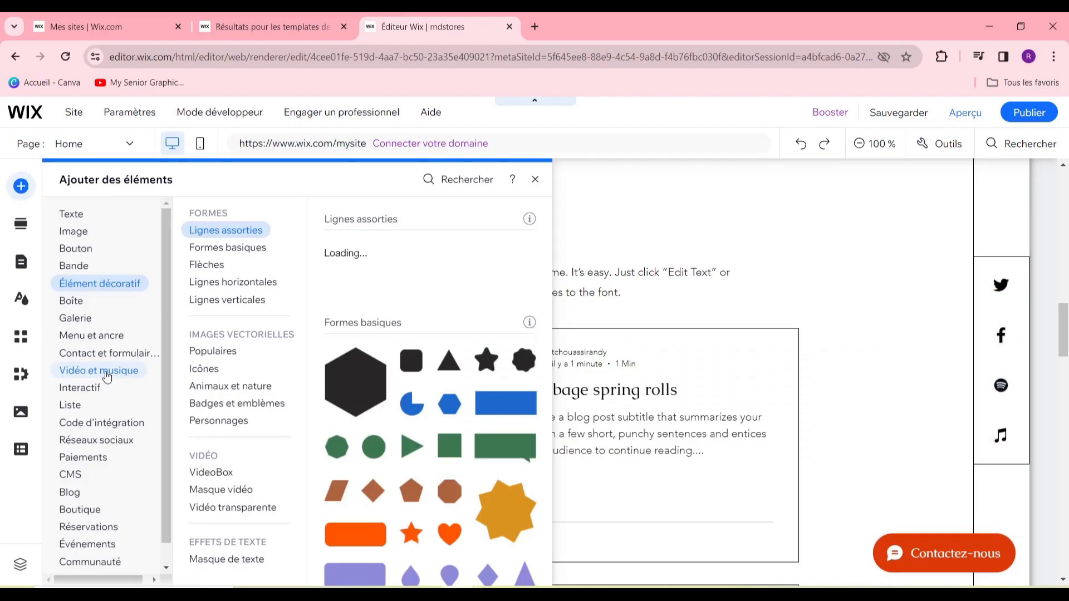
left_click(107, 378)
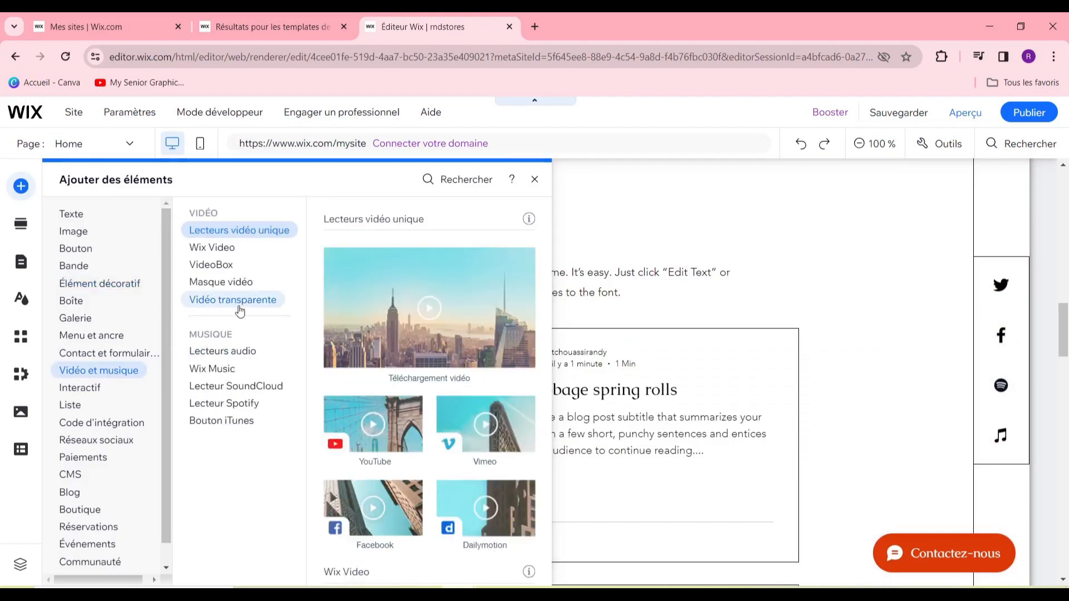
left_click(233, 273)
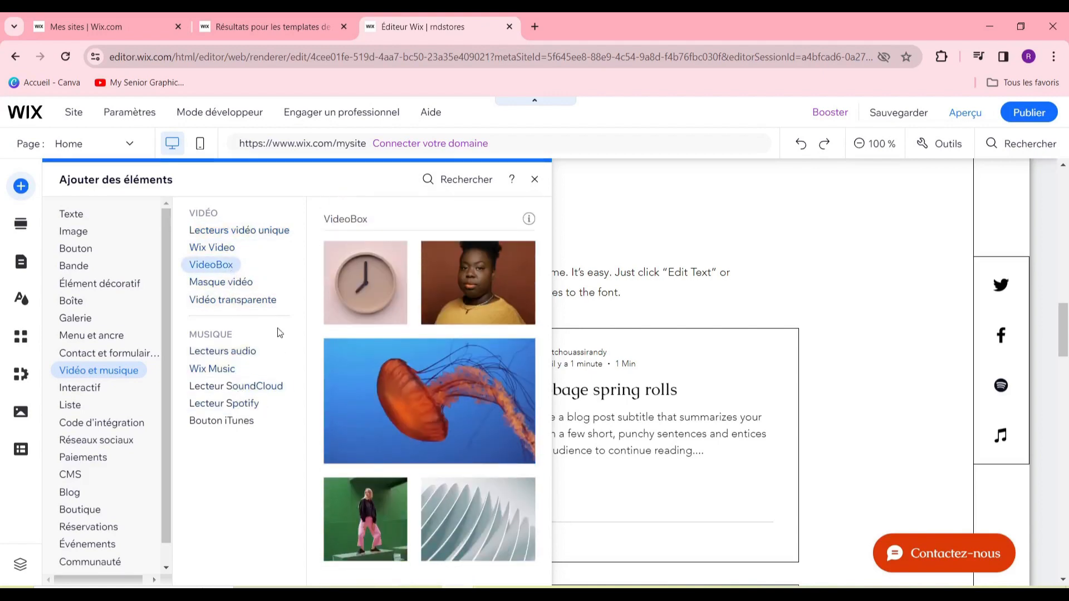
left_click(238, 302)
left_click(232, 247)
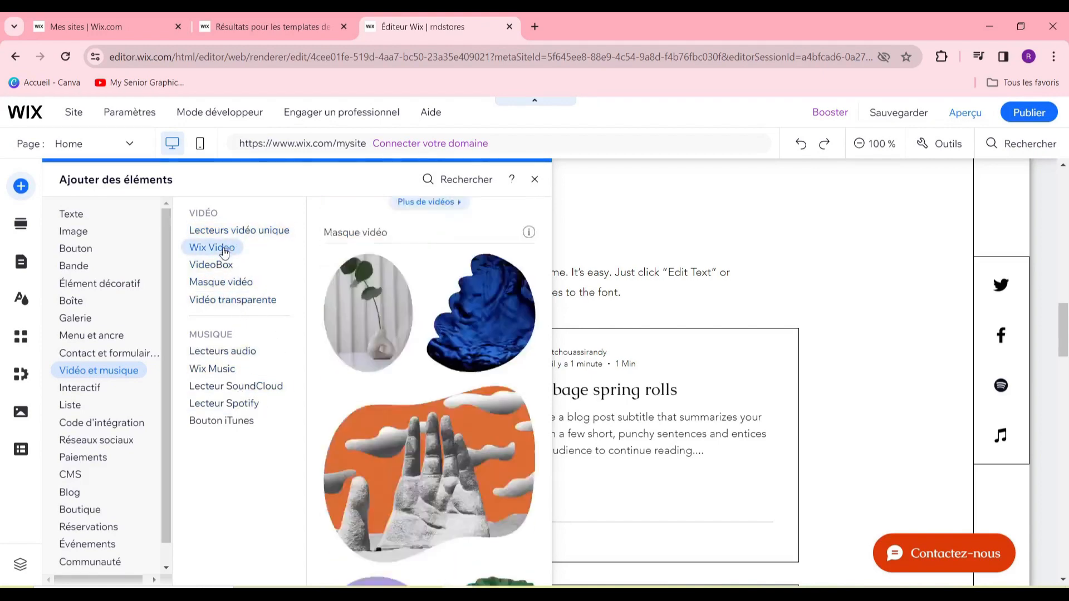
left_click(256, 231)
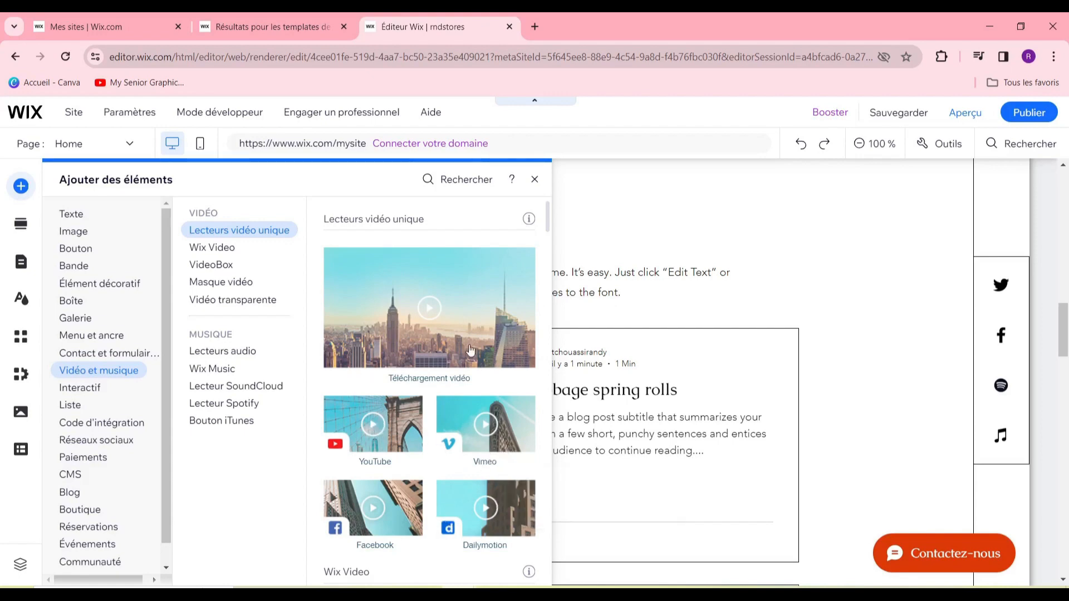
left_click_drag(421, 324, 502, 397)
left_click_drag(580, 352, 582, 423)
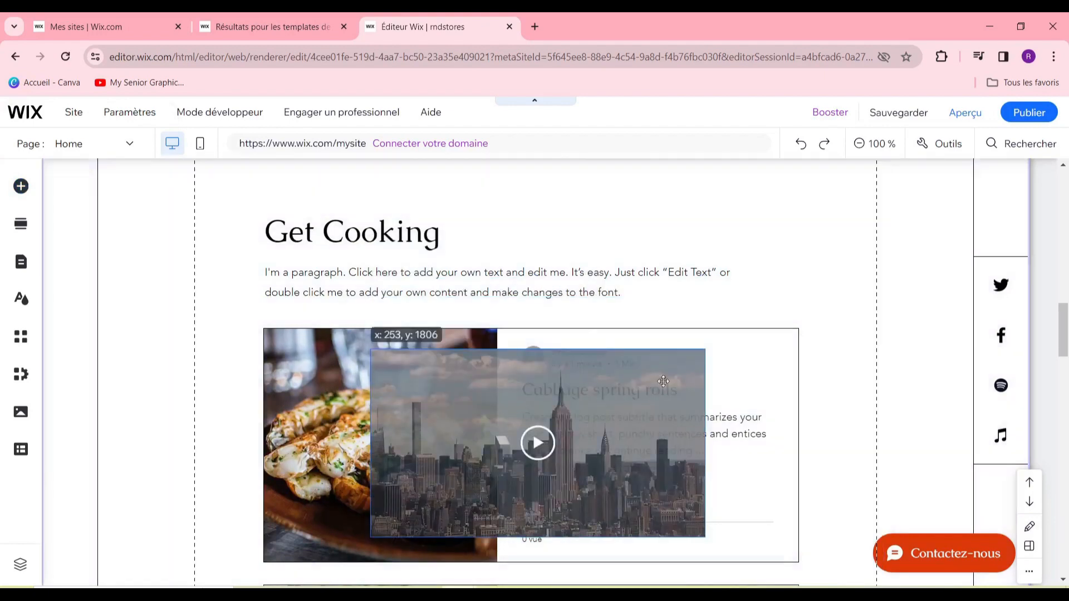
Step: Move the video player into the promotion section's text column, shrink it and place it below and beside the Listen Now button
scroll(670, 378, "down", 5)
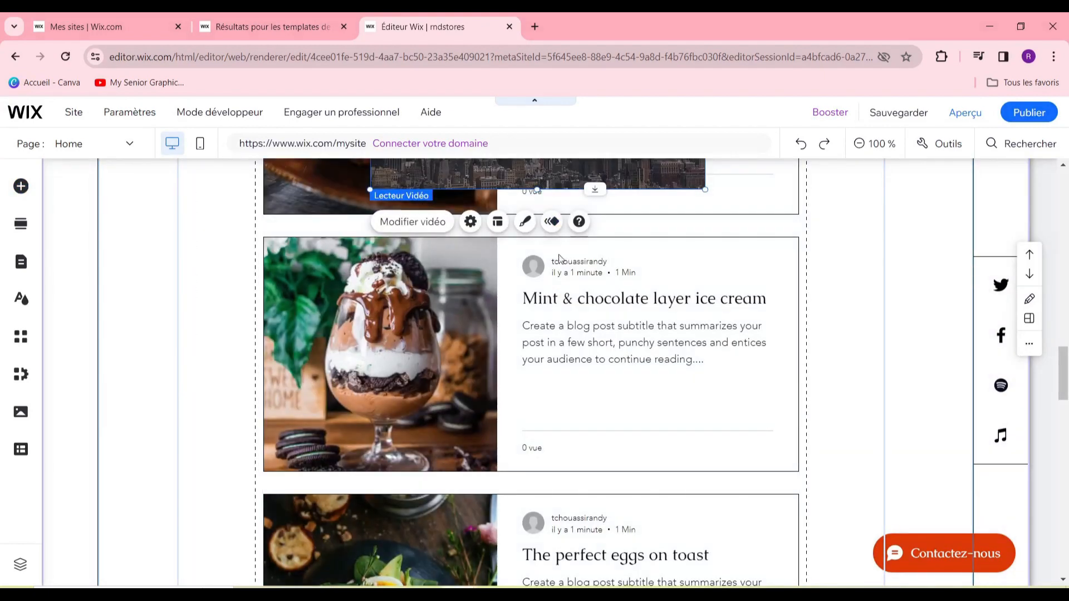
scroll(560, 259, "up", 10)
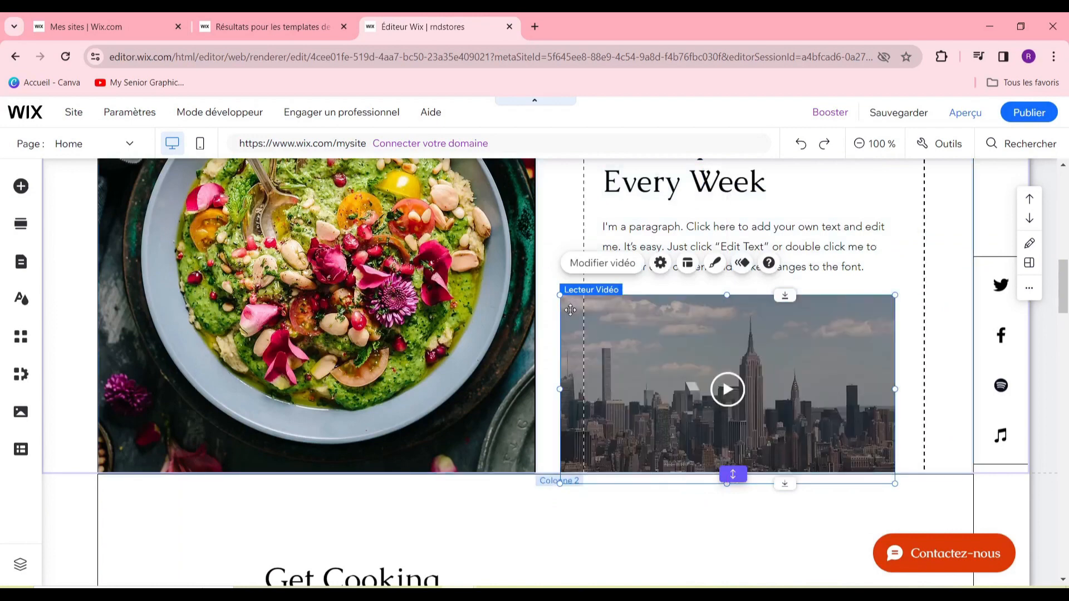
left_click_drag(562, 294, 671, 358)
left_click_drag(845, 420, 876, 401)
Step: Review the home page from the promotion section down to the footer and back up to the blog posts
scroll(251, 417, "up", 10)
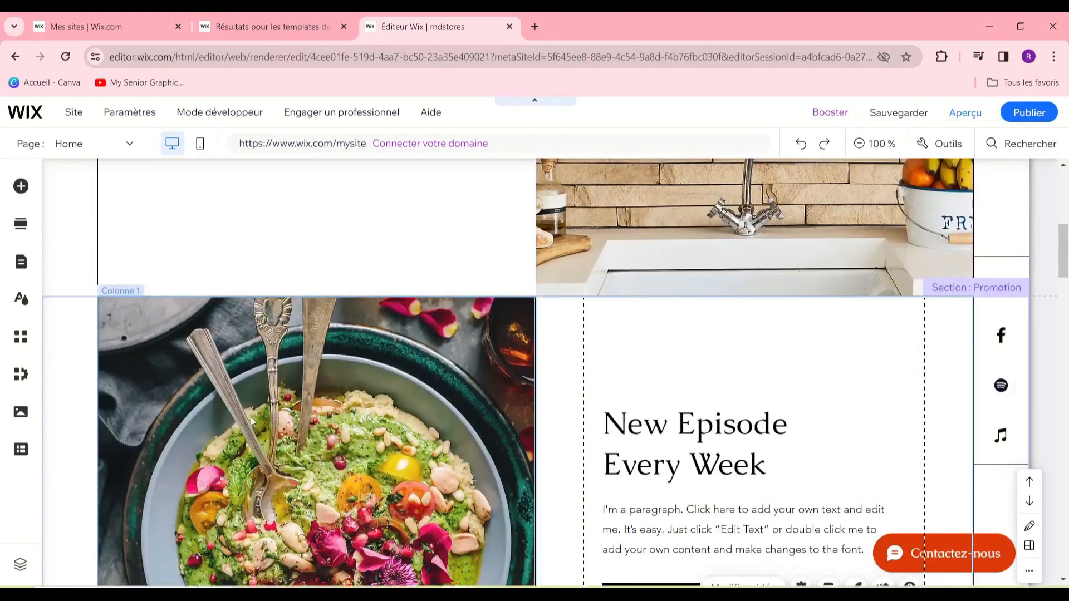
scroll(432, 414, "down", 15)
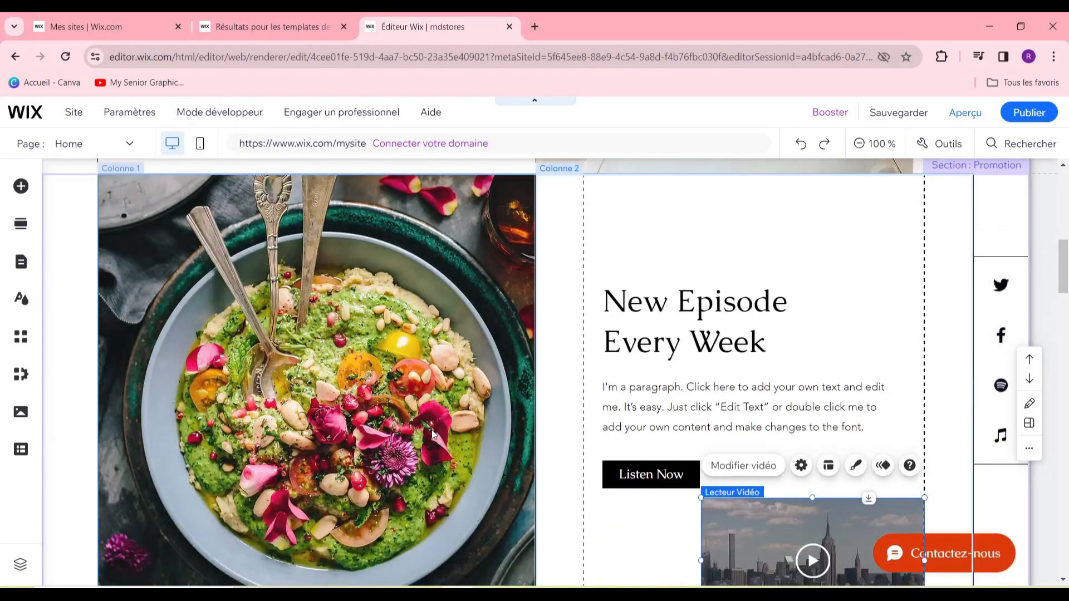
scroll(433, 429, "down", 15)
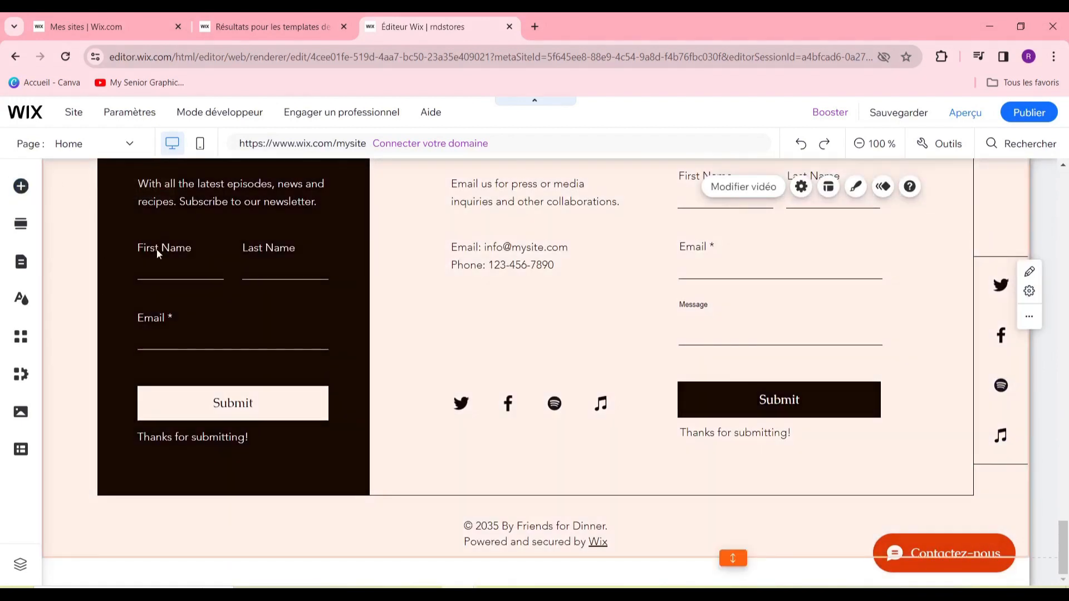
left_click(21, 187)
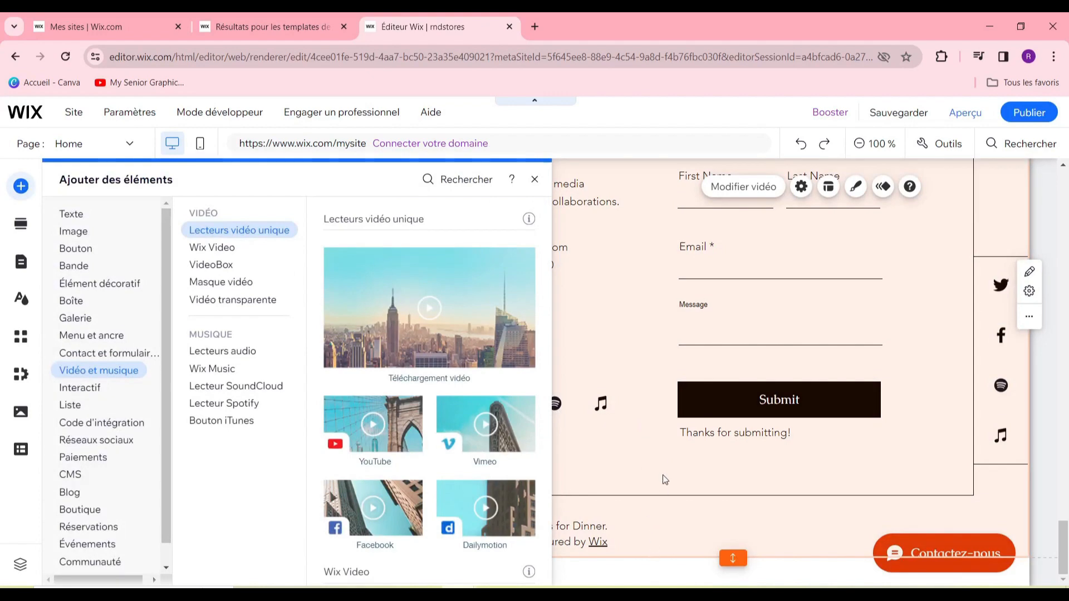
scroll(675, 466, "up", 6)
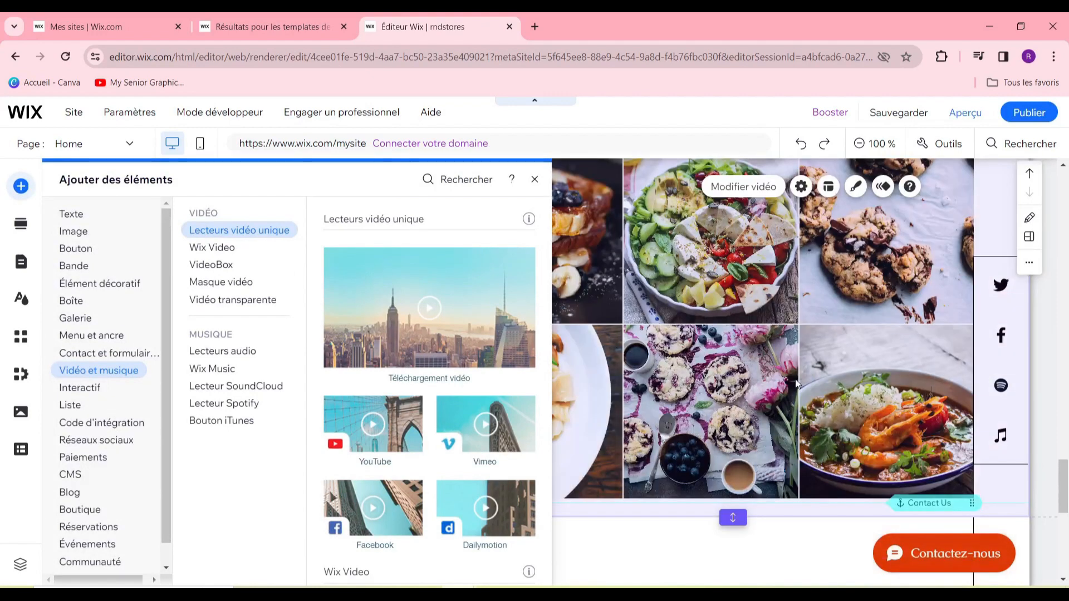
left_click(796, 385)
scroll(796, 384, "up", 10)
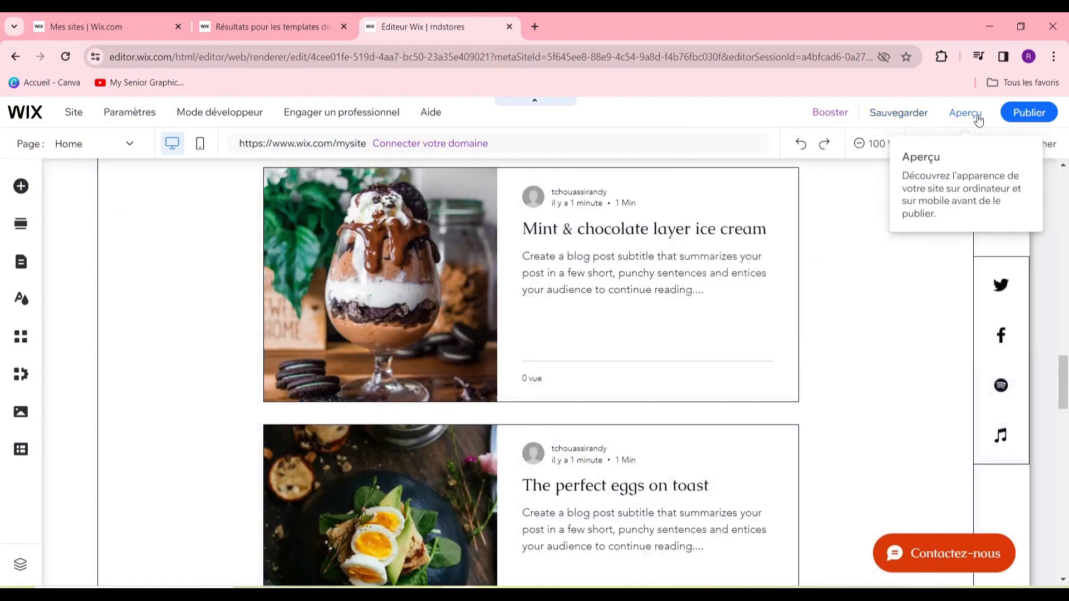
Step: Open the site preview to check the home page's appearance
left_click(965, 114)
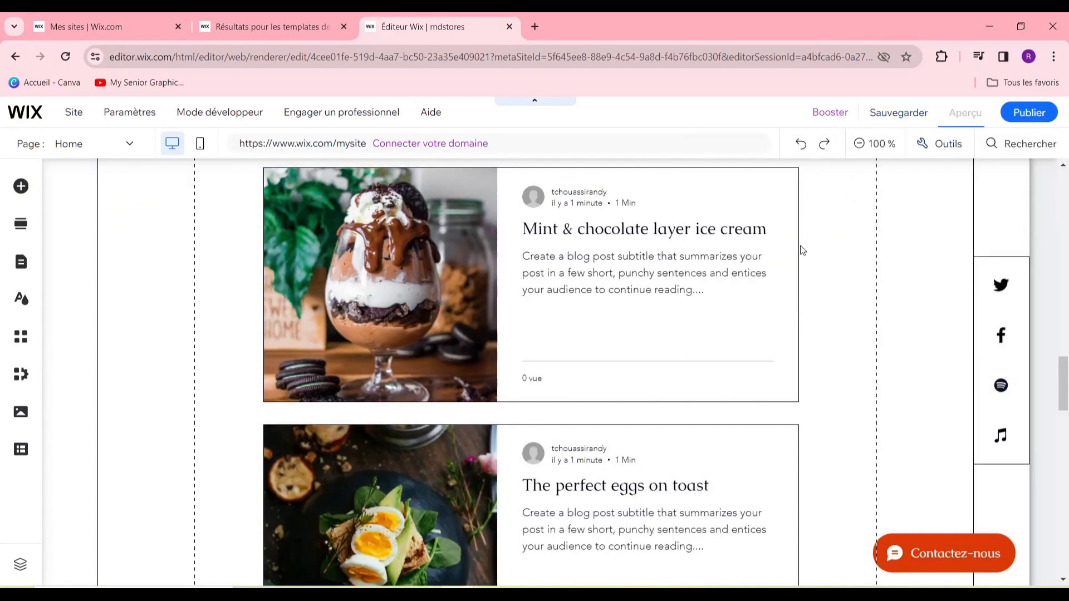
left_click_drag(1063, 383, 1047, 407)
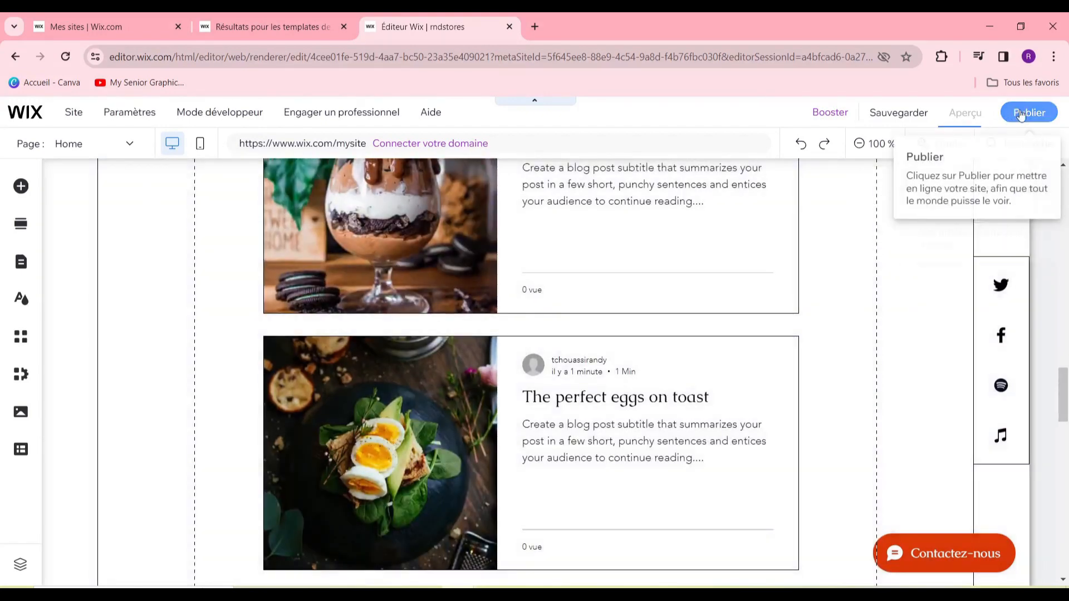